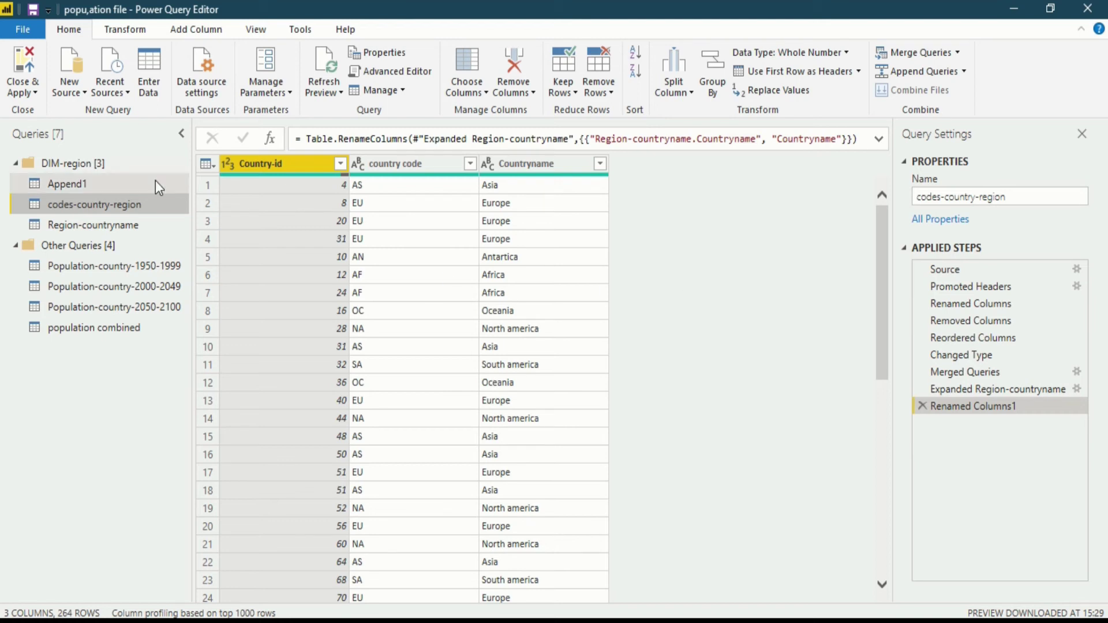
Rename the Append1 query as combined population.
click(86, 185)
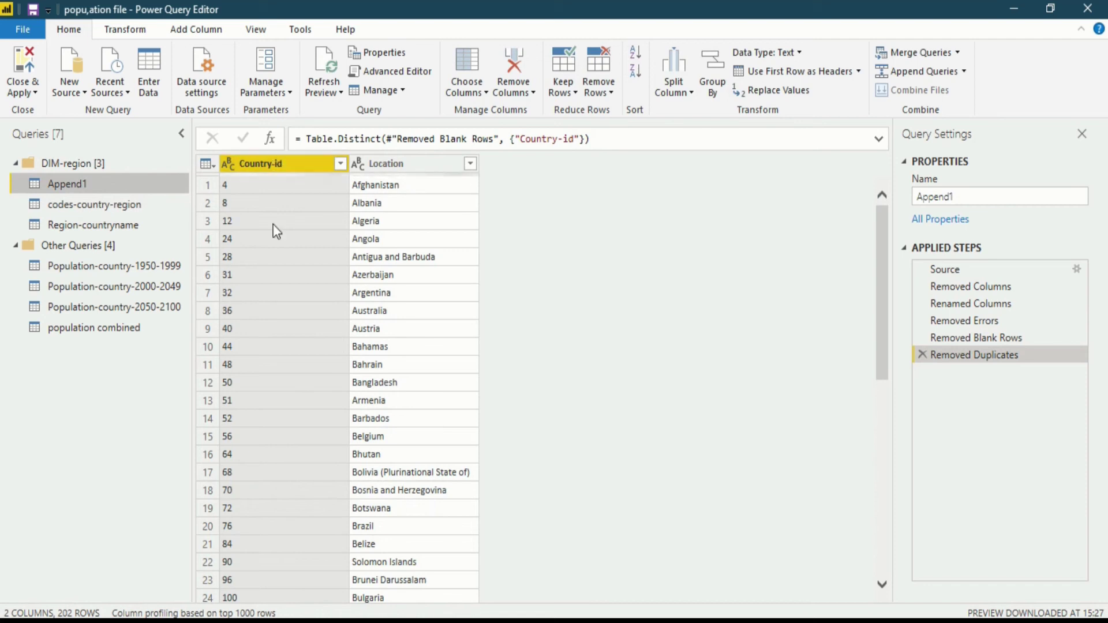
click(143, 209)
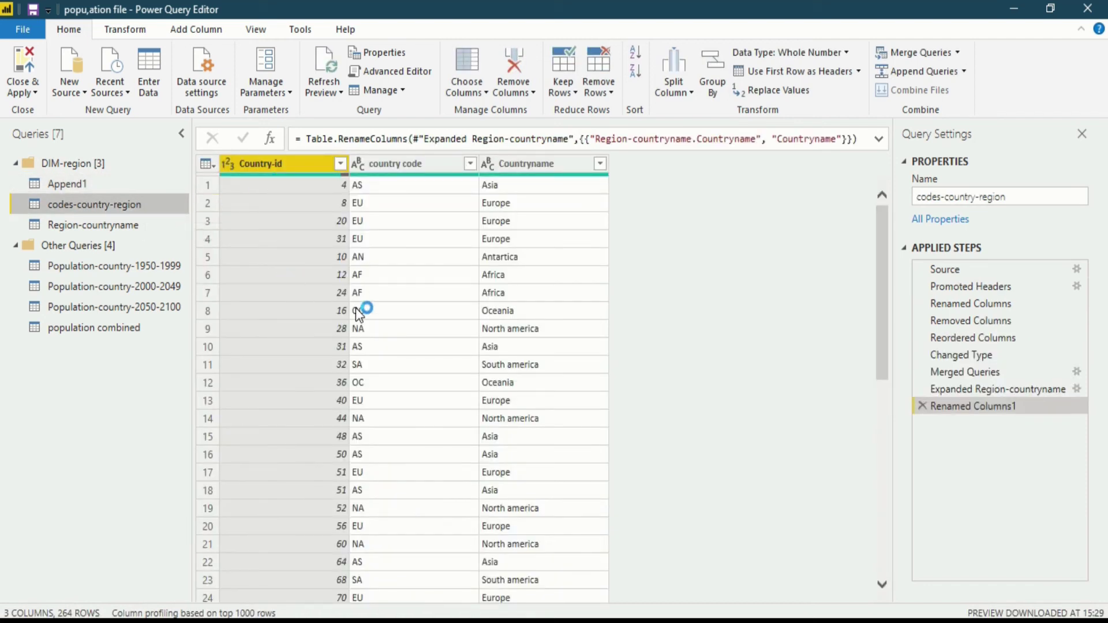
click(145, 186)
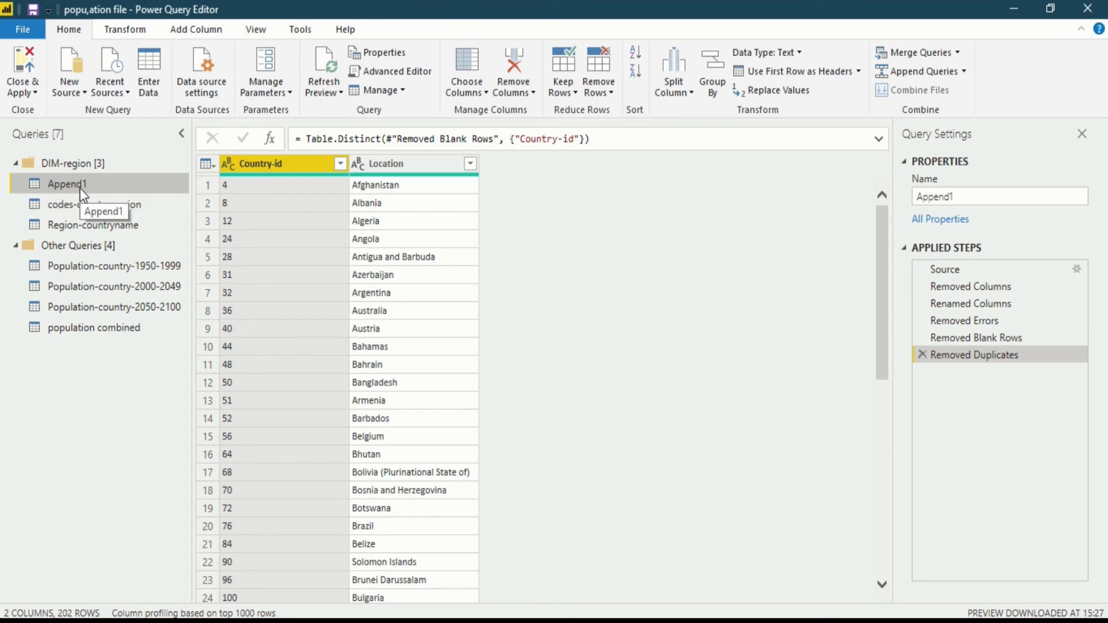
click(968, 198)
key(ctrl+a)
text(co)
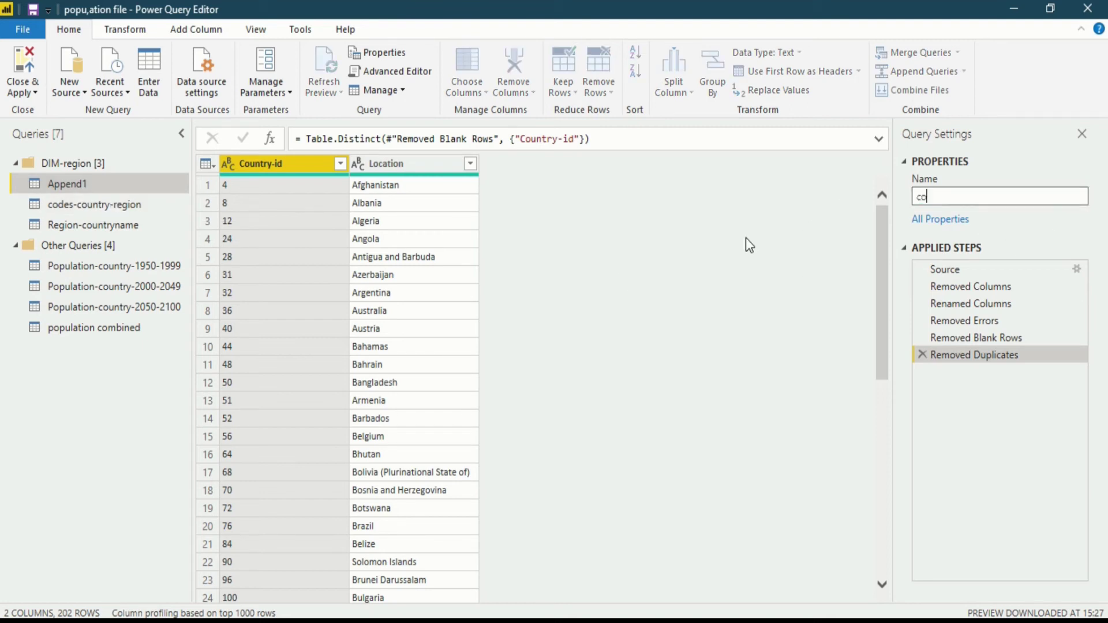
text(mbined population)
key(Return)
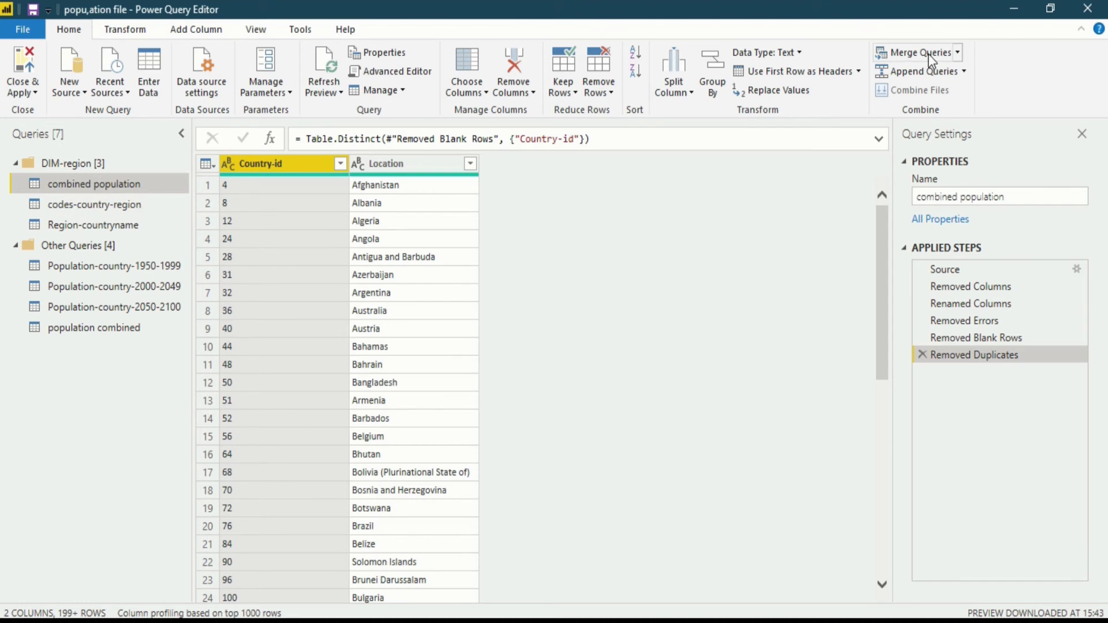
click(958, 53)
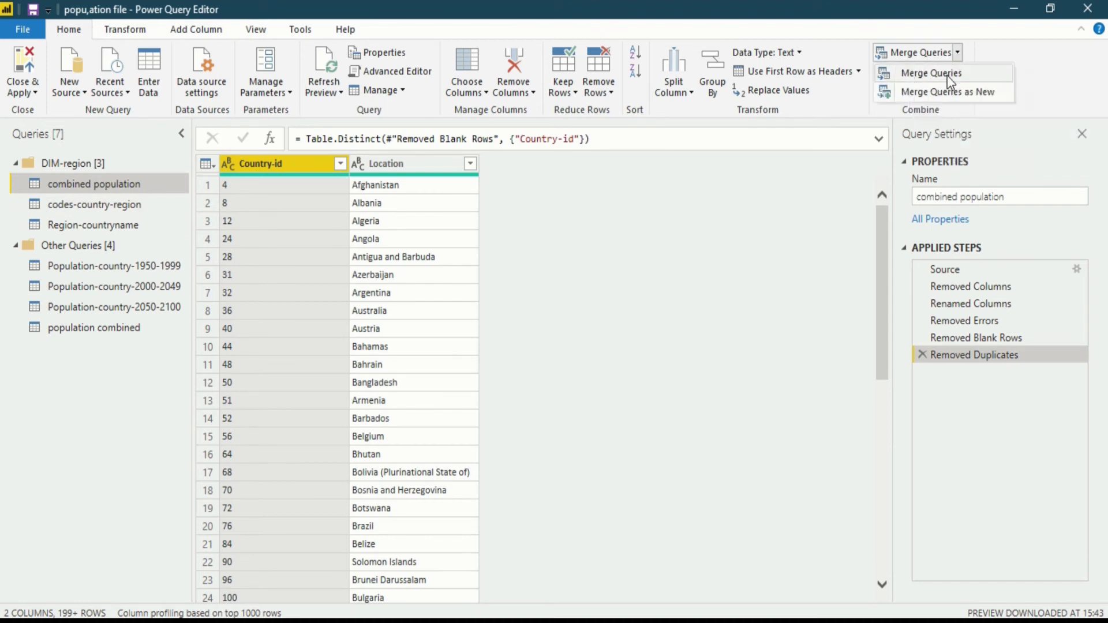
click(948, 75)
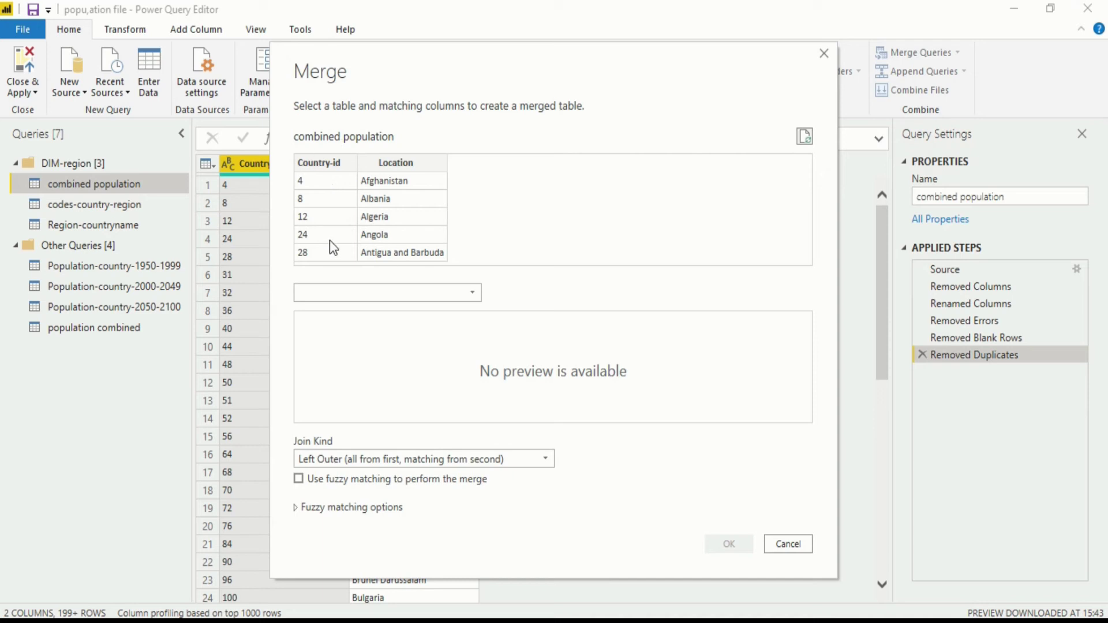
click(334, 164)
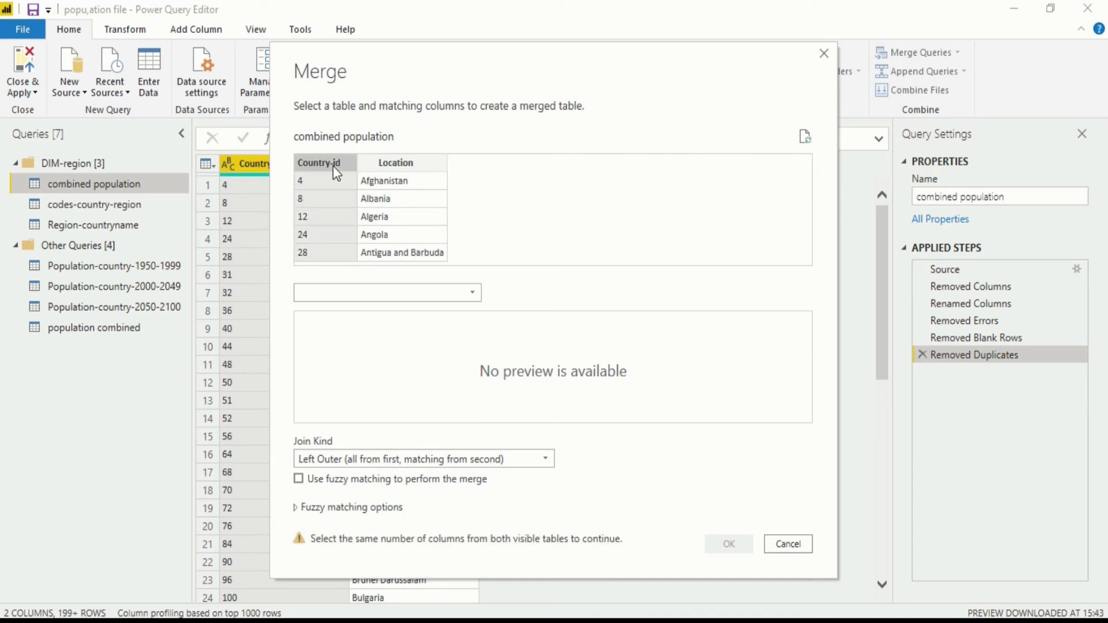
click(478, 295)
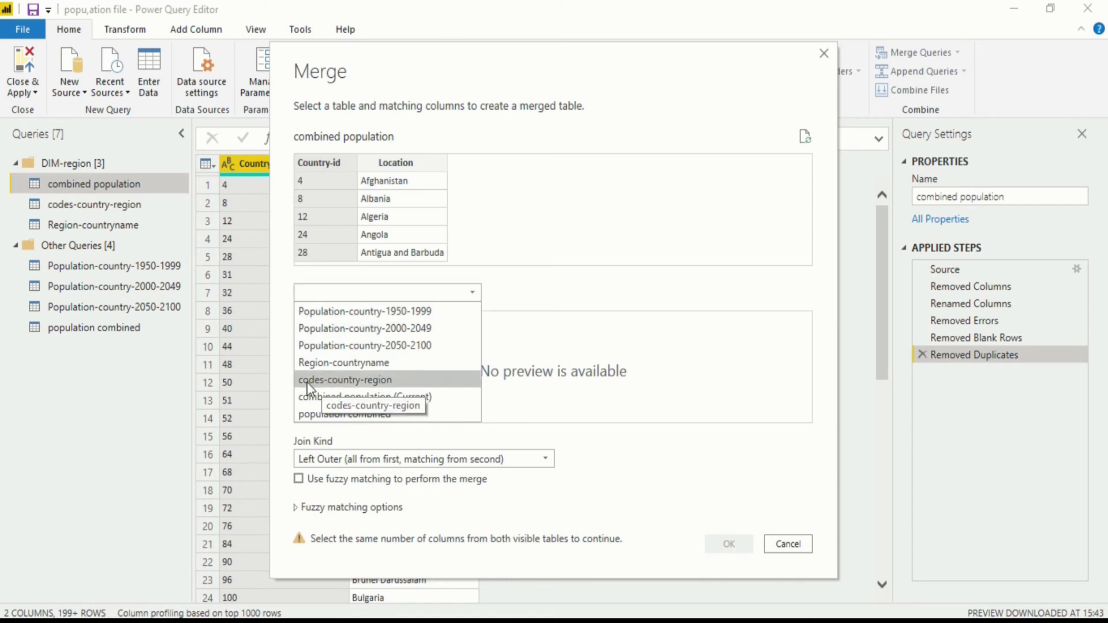
click(370, 379)
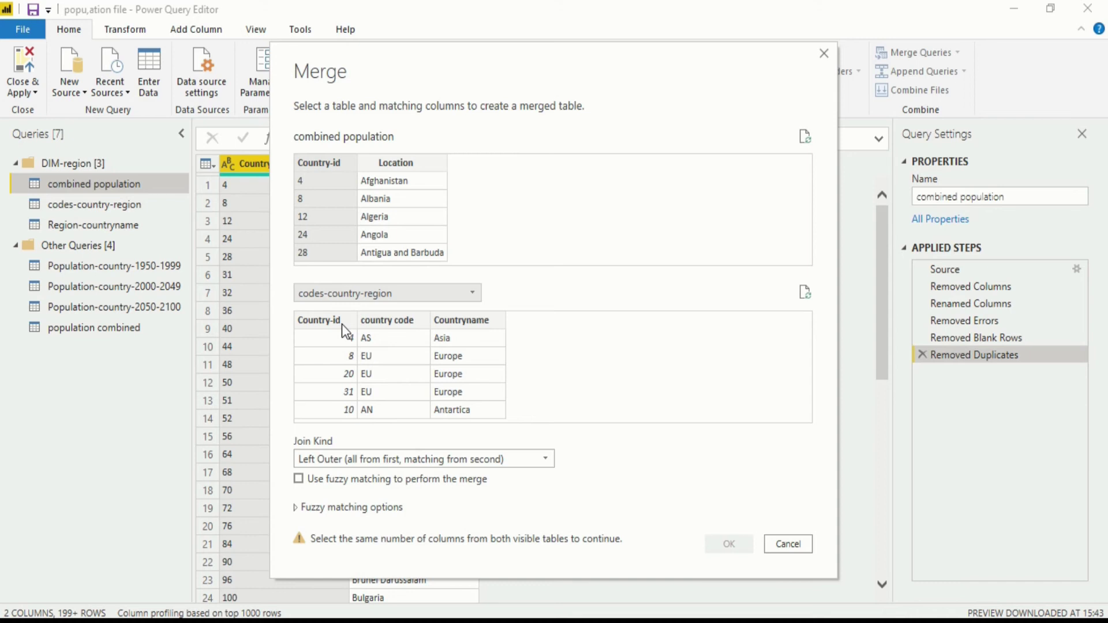
click(342, 322)
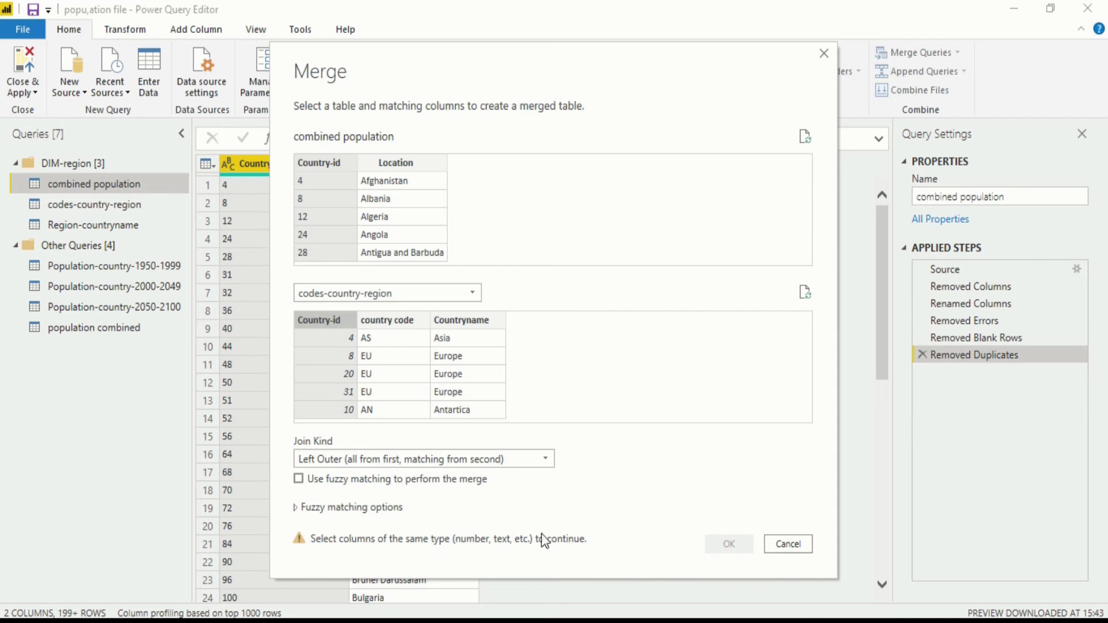
click(801, 544)
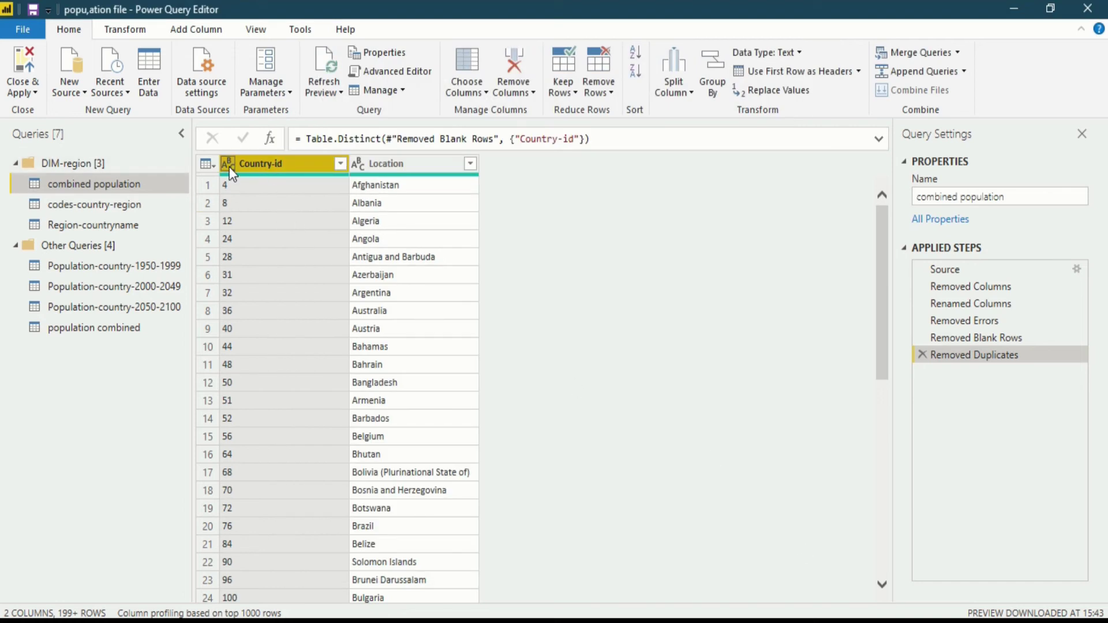
Compare the Country-id data types in both queries and change the combined population query's Country-id column to Whole Number.
click(136, 204)
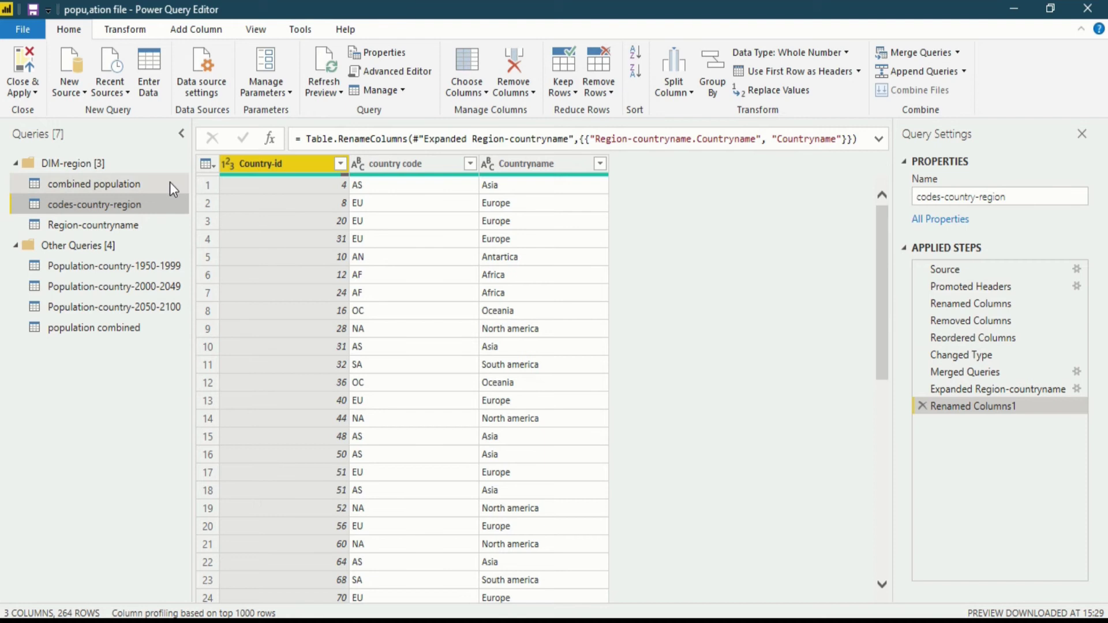
click(229, 163)
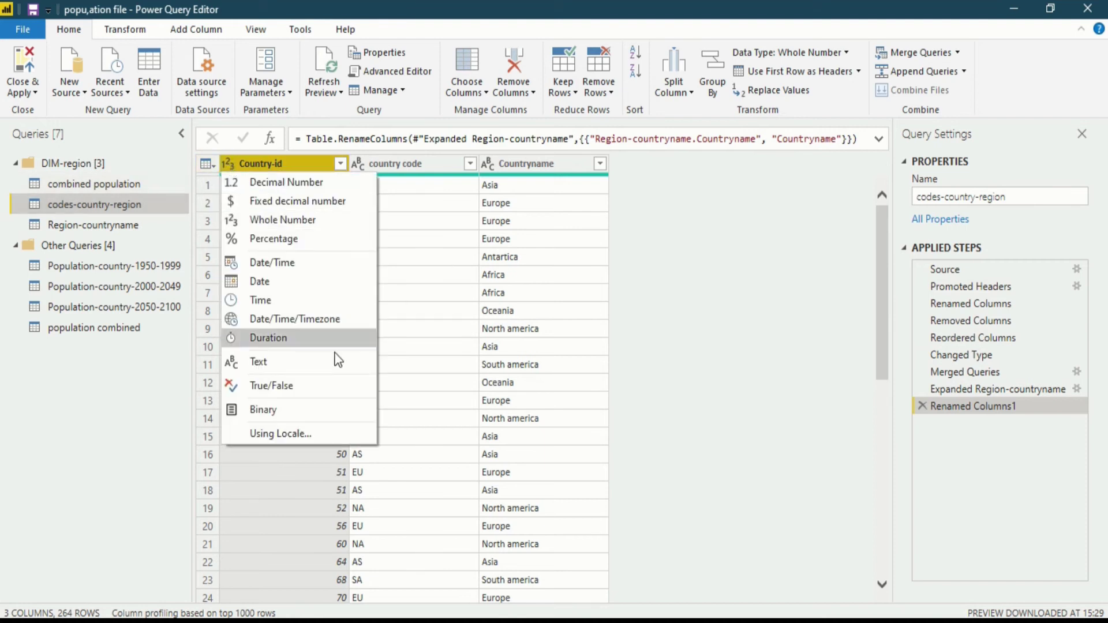
click(148, 187)
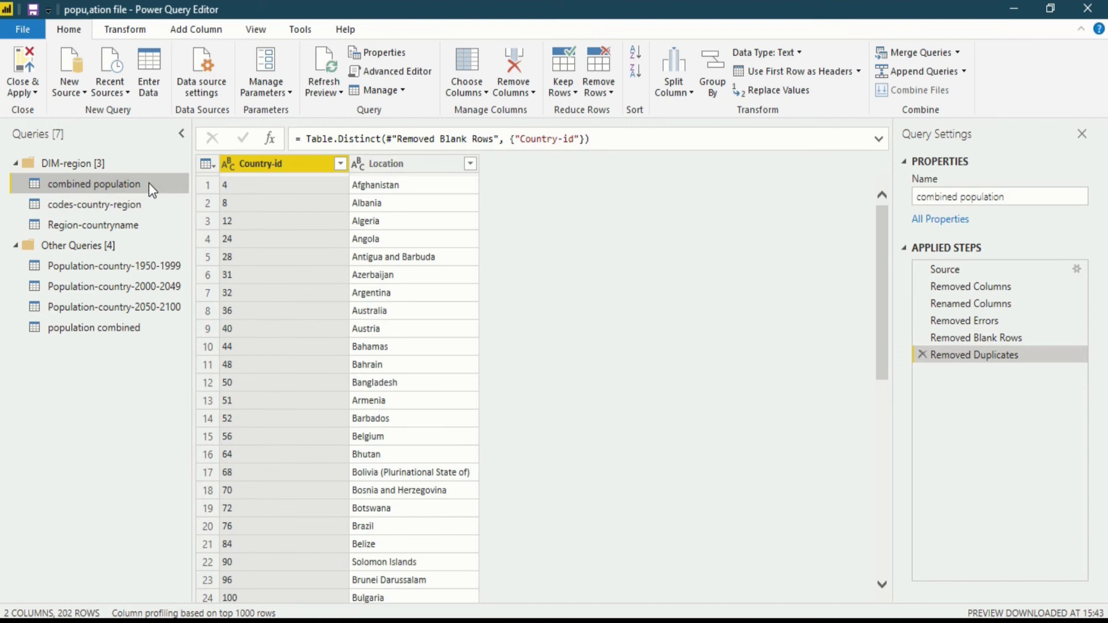
click(231, 164)
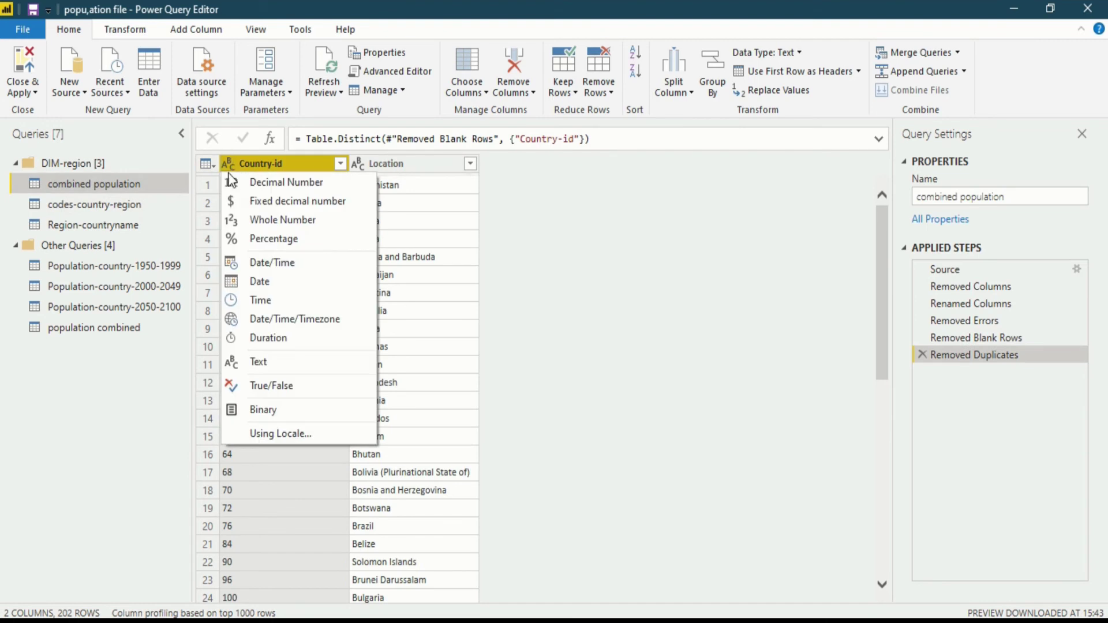
click(245, 220)
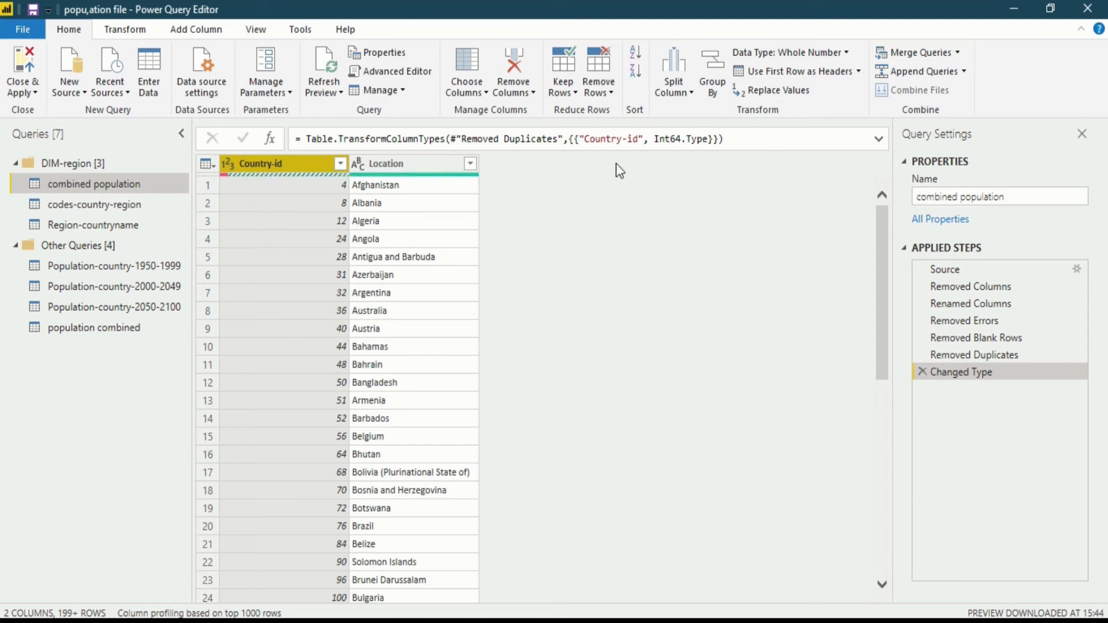
Merge the combined population query with codes-country-region, matching on Country-id in both tables with a Left Outer join.
click(926, 54)
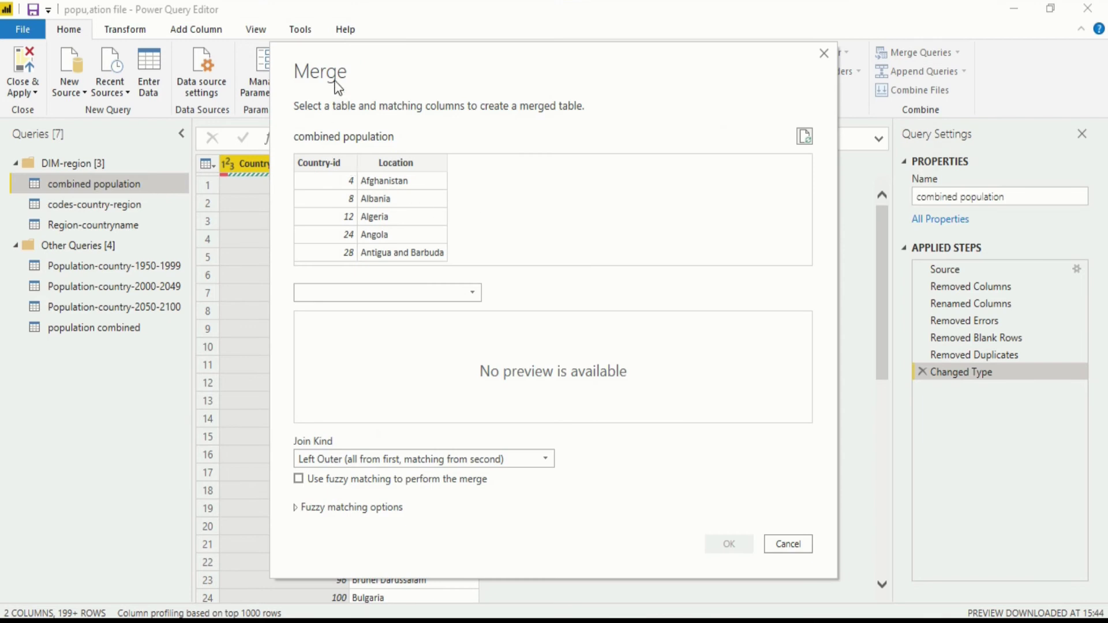
click(334, 162)
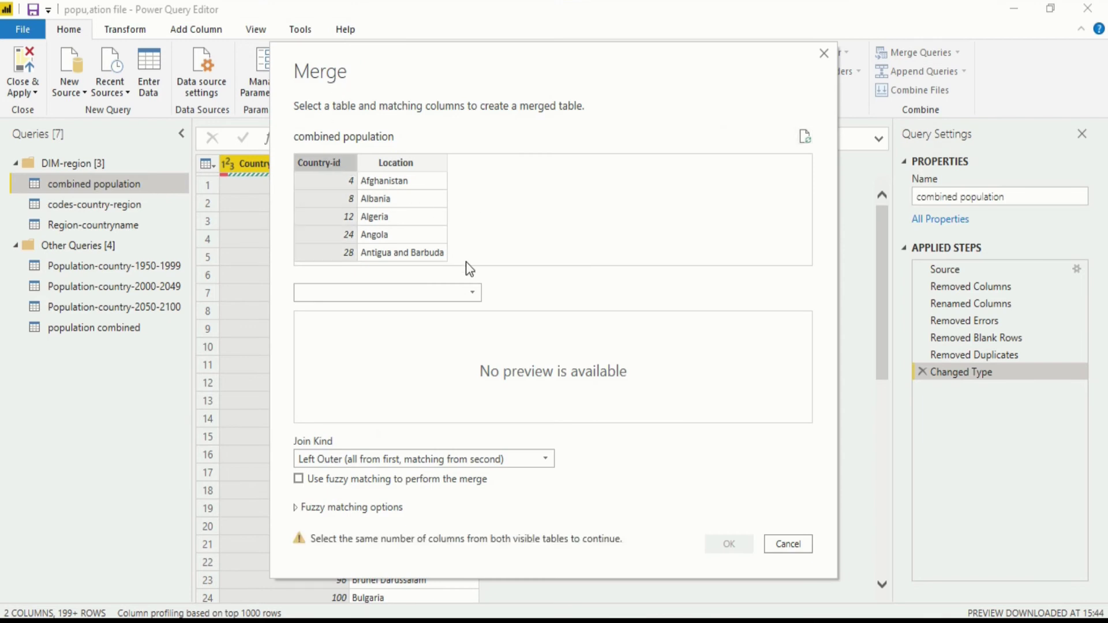
click(473, 293)
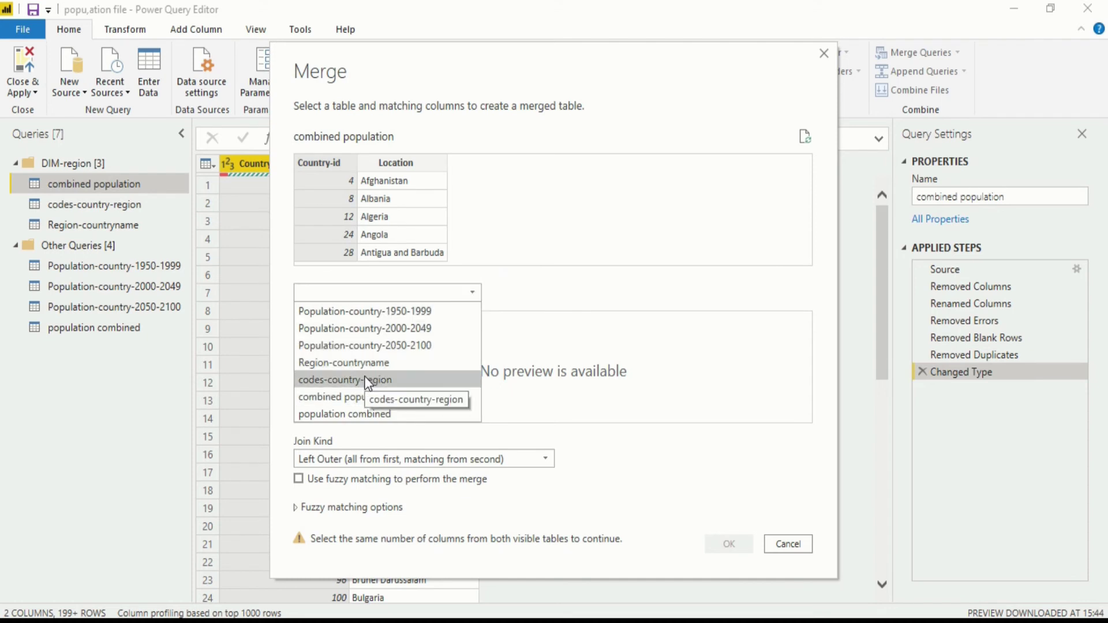
click(366, 379)
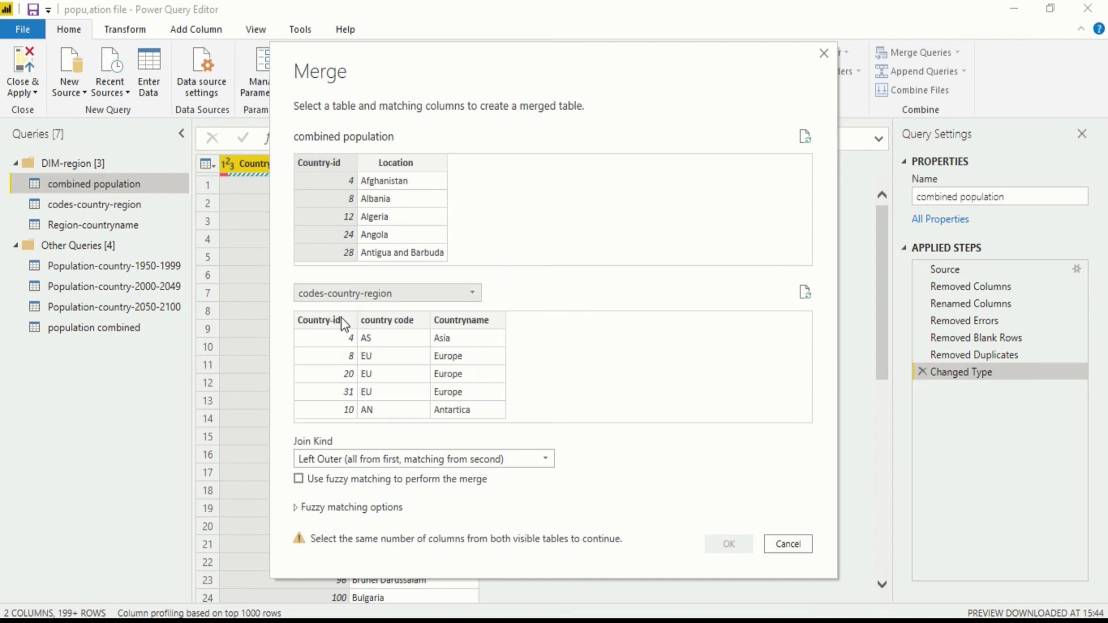
click(337, 321)
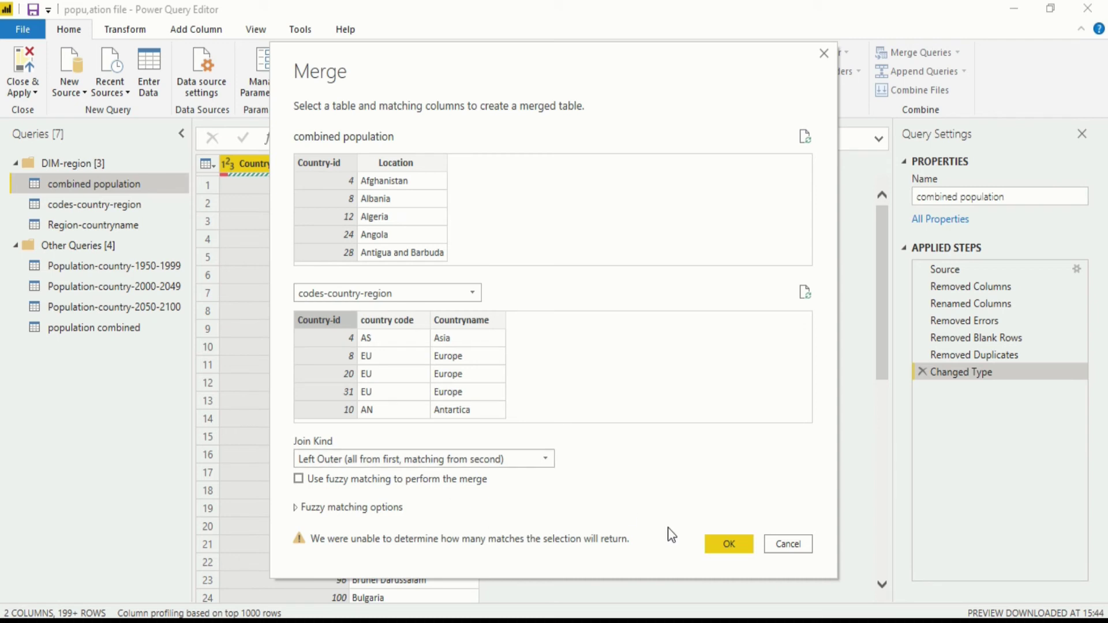
click(734, 544)
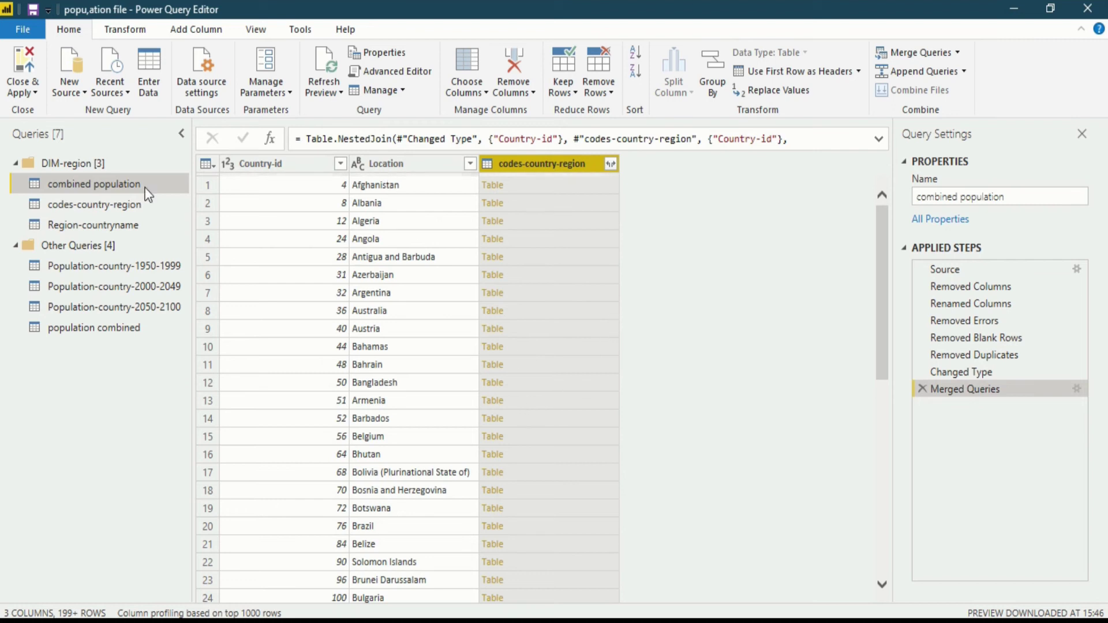
Rename the Countryname column in the codes-country-region query as Regionname.
click(137, 204)
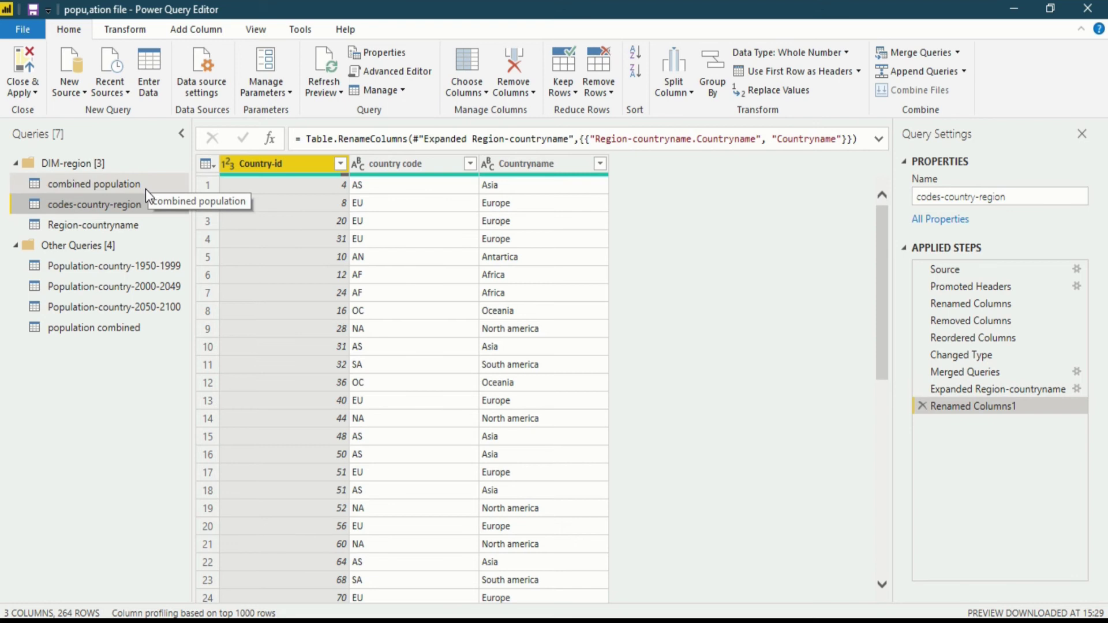
click(546, 168)
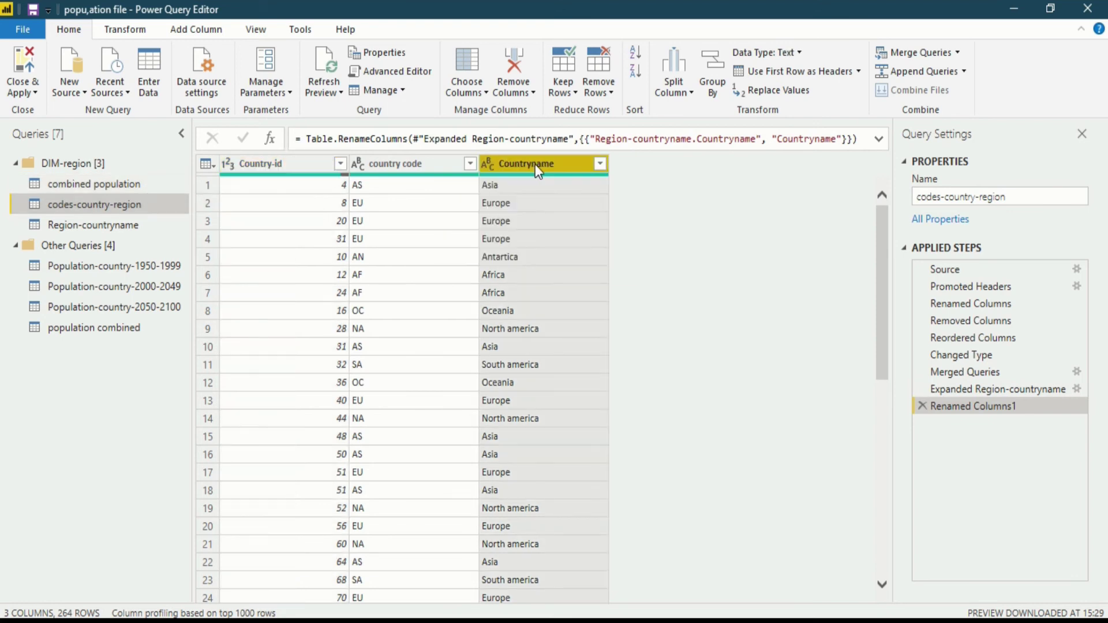
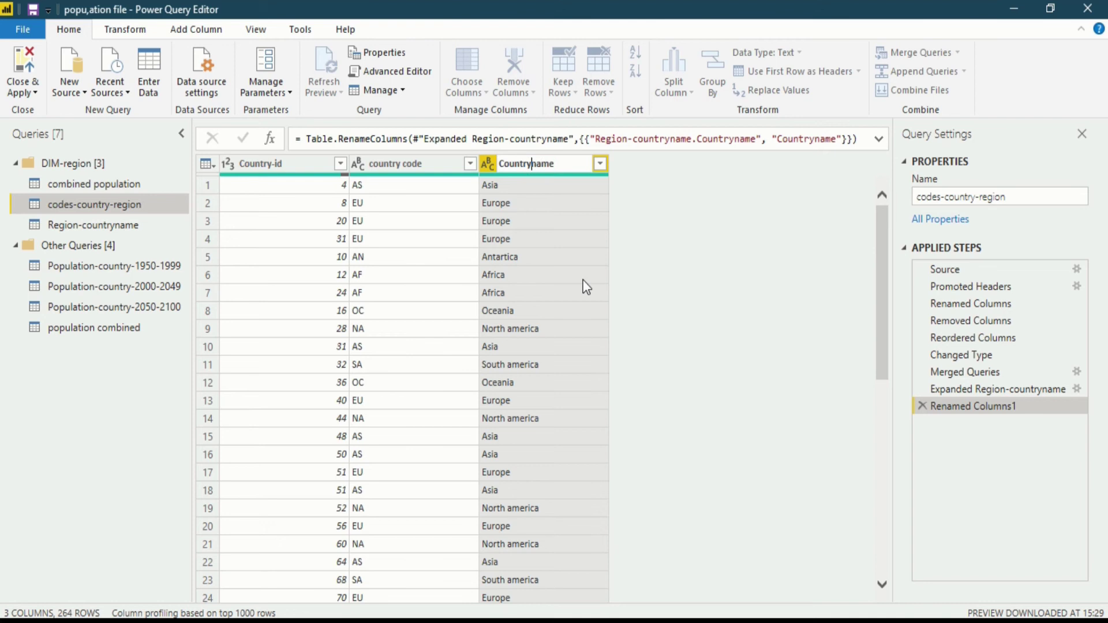
key(BackSpace)
key(BackSpace)
key(BackSpace)
key(BackSpace)
key(BackSpace)
key(BackSpace)
key(BackSpace)
text(Region)
key(Return)
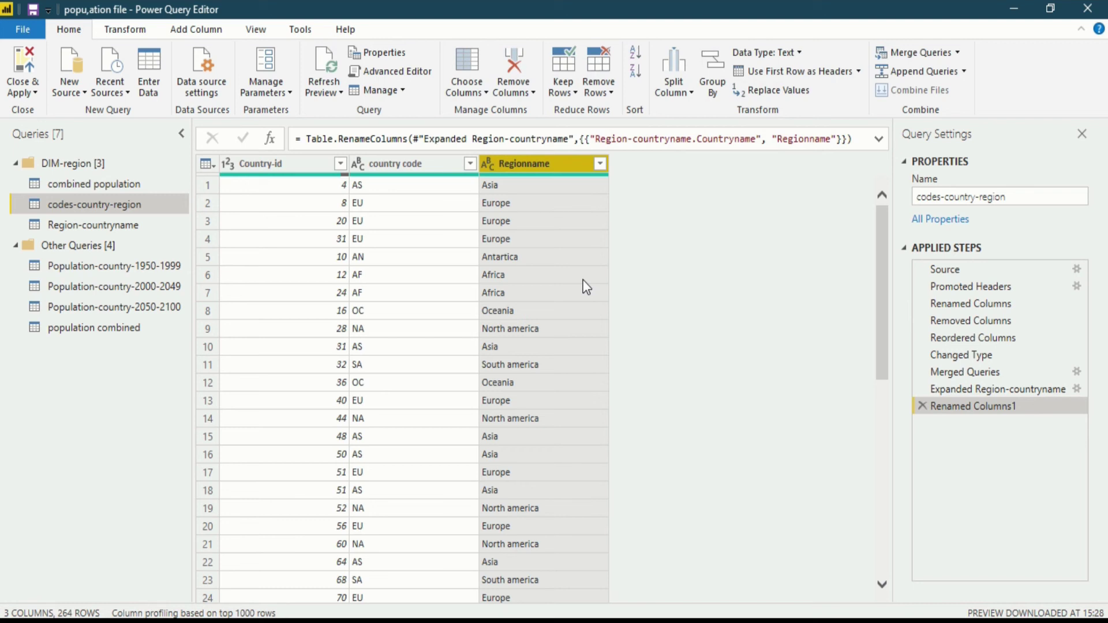
Try to expand only Regionname from the merged codes-country-region column in combined population, and delete that expansion step.
click(142, 185)
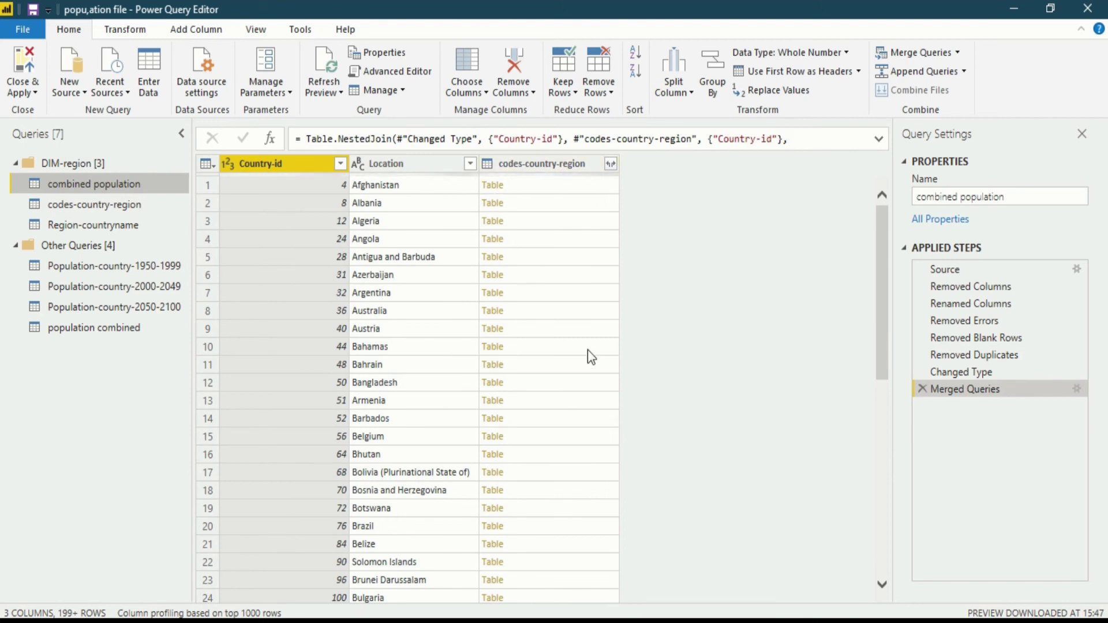
click(151, 205)
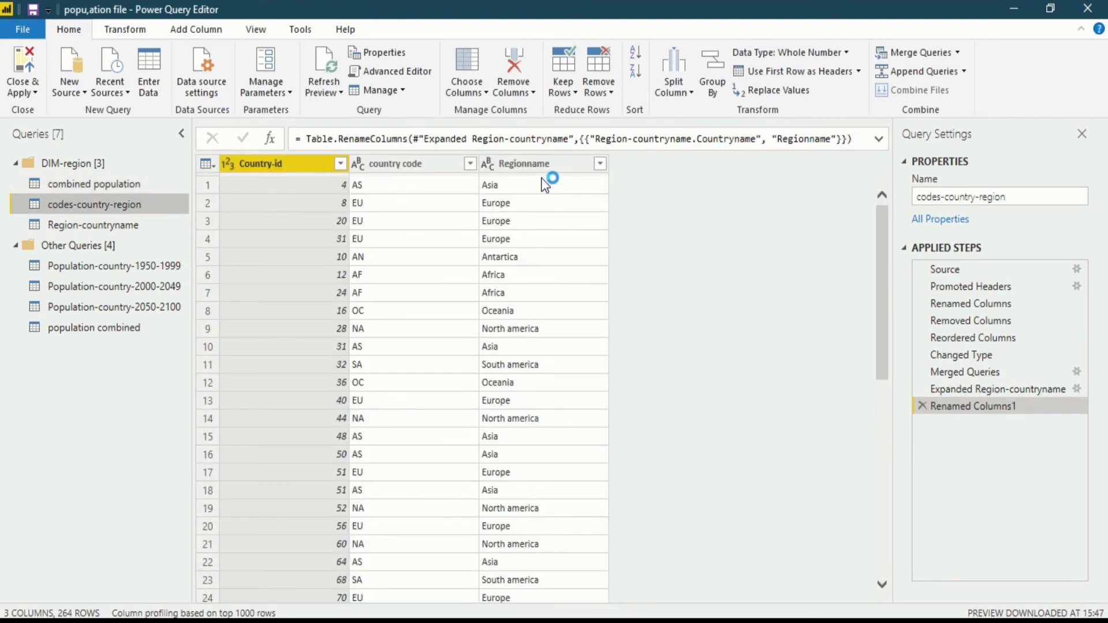
click(146, 182)
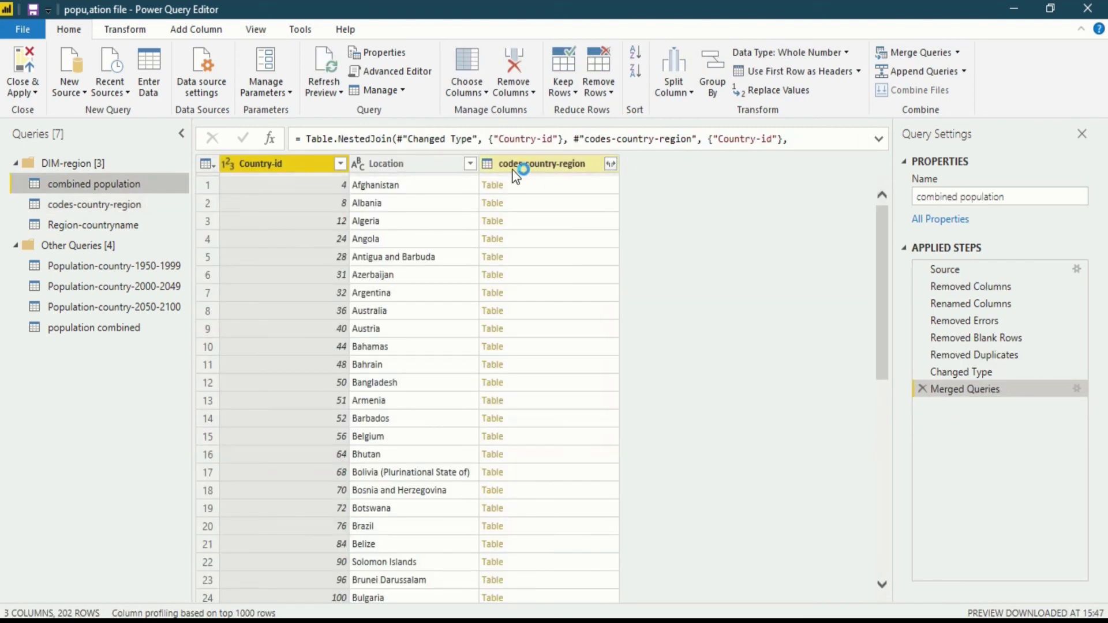
click(609, 165)
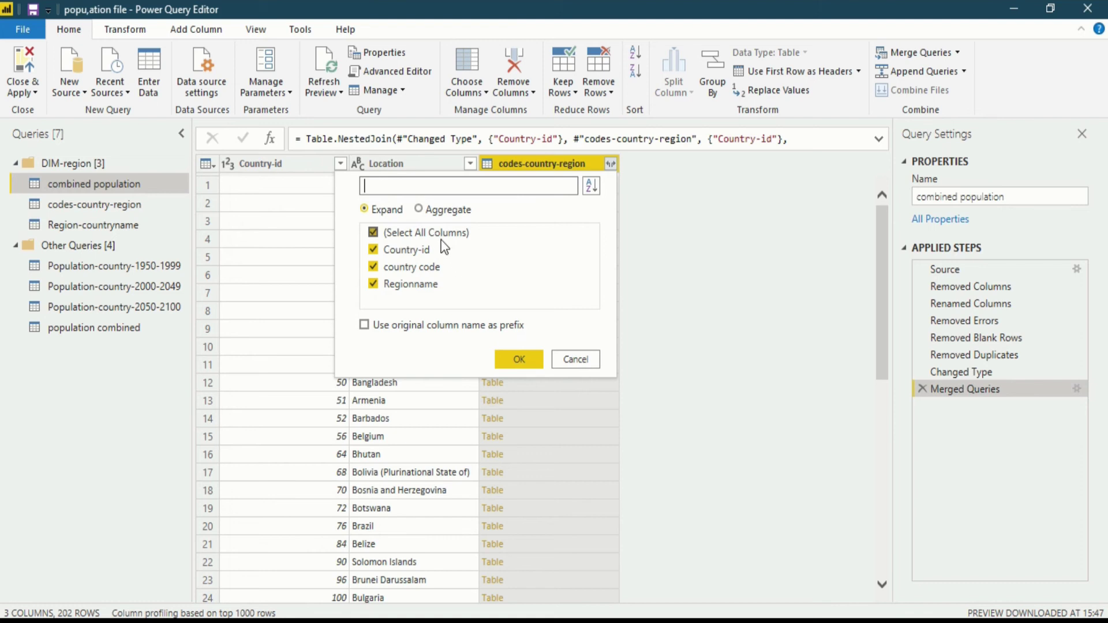
click(372, 233)
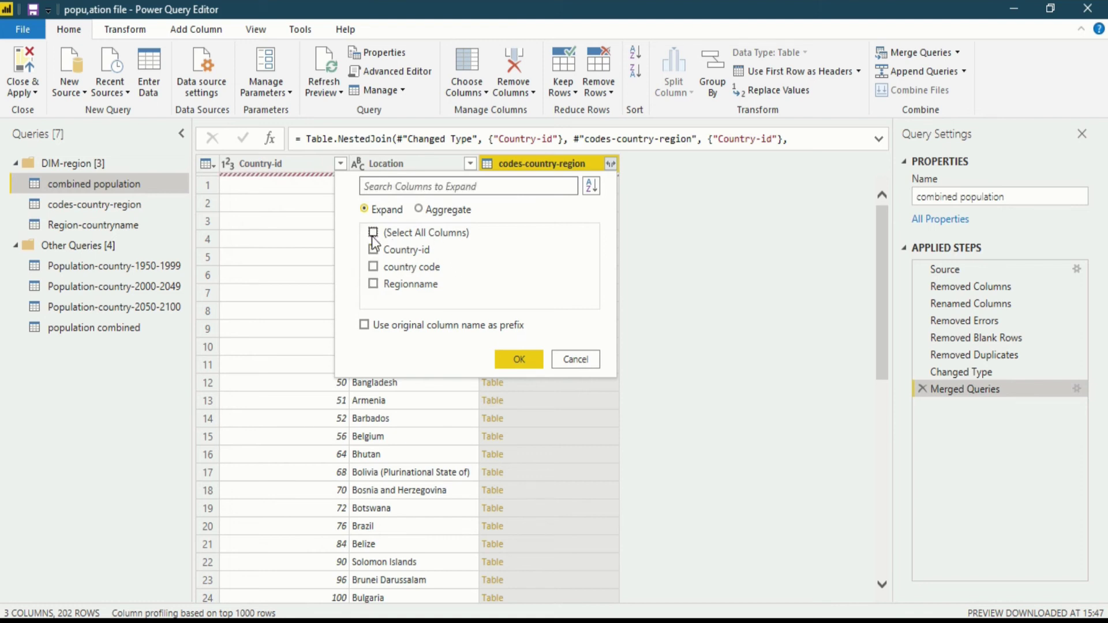
click(376, 285)
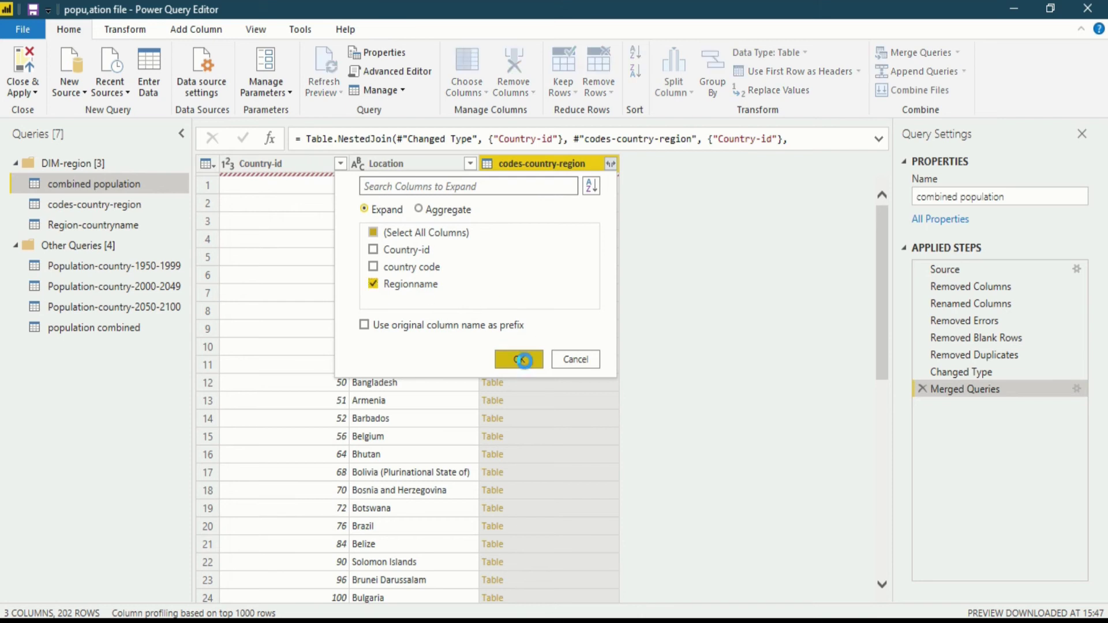
click(519, 359)
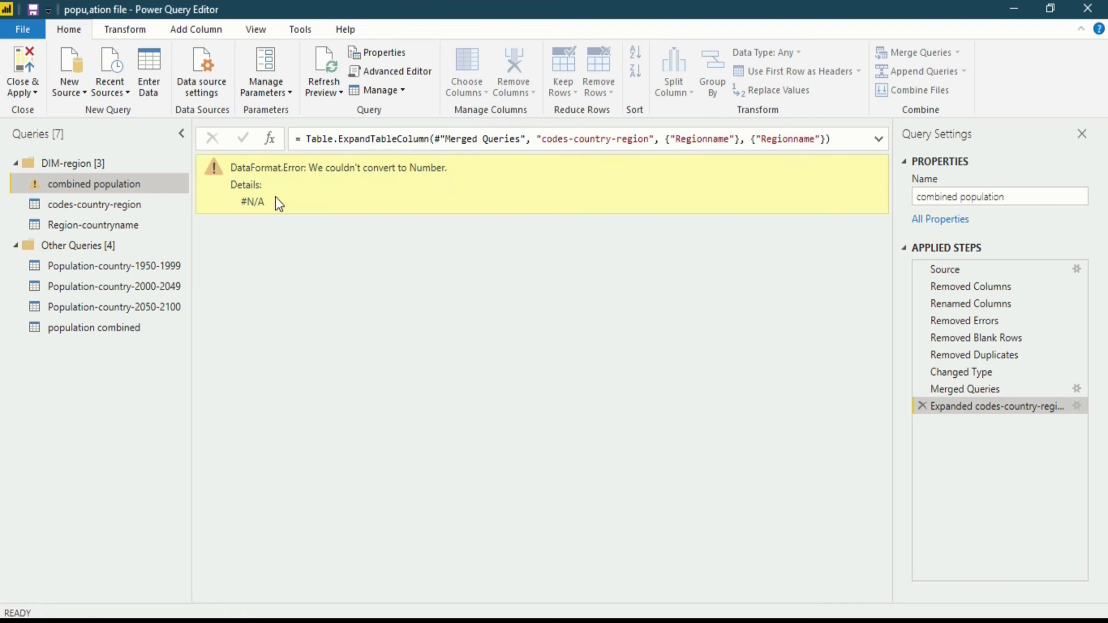
click(922, 406)
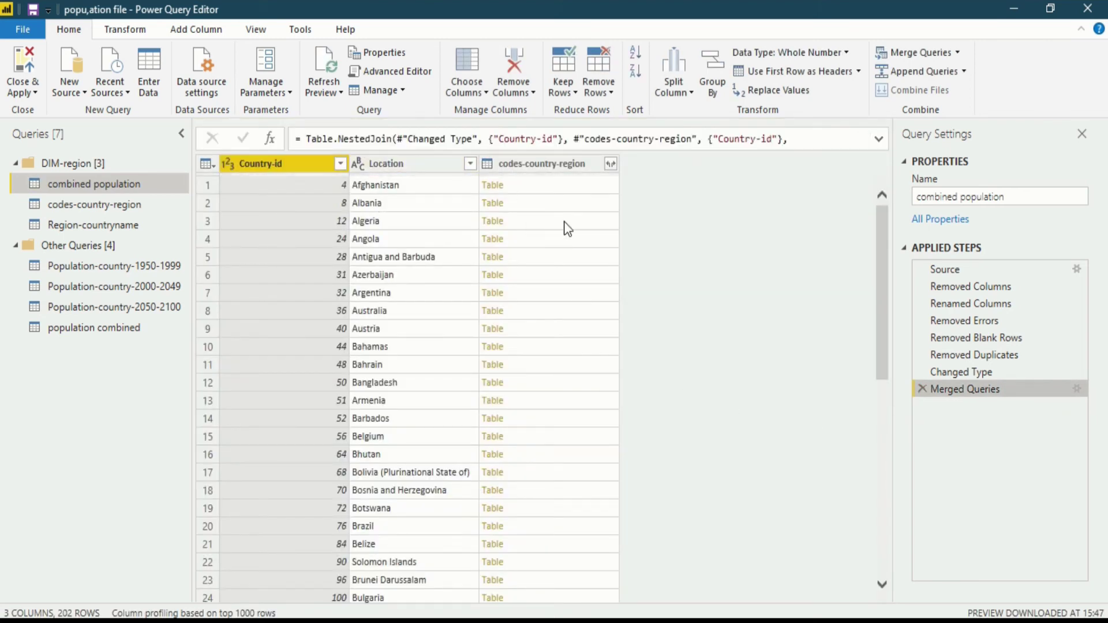
Retry expanding Regionname alone from the merged codes-country-region column without the original name prefix, and delete the resulting step.
click(609, 164)
click(398, 233)
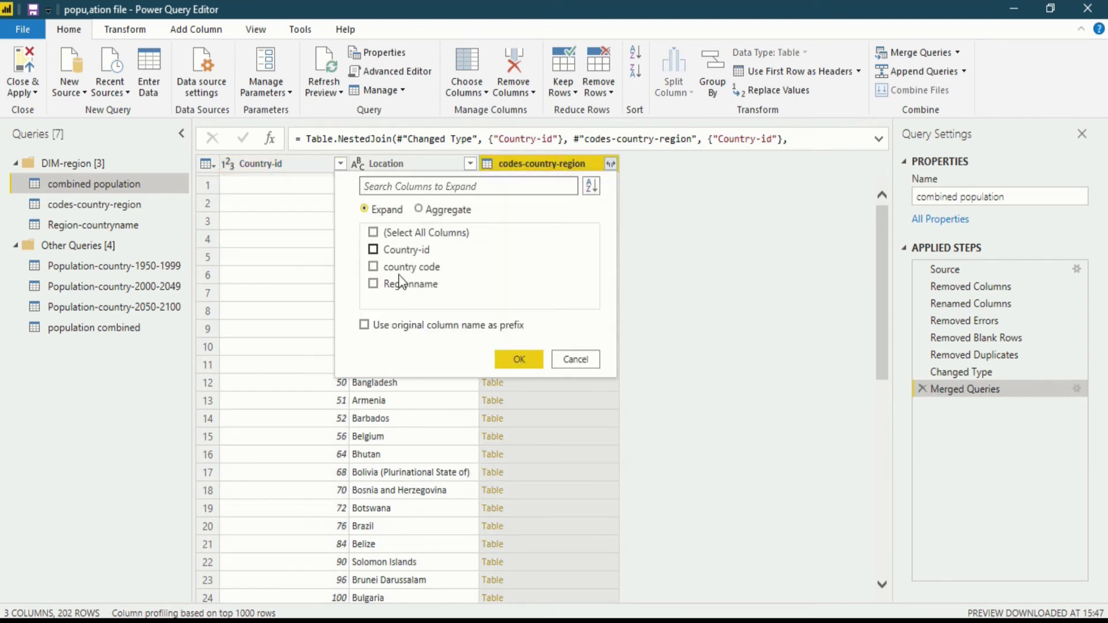
click(409, 286)
click(518, 359)
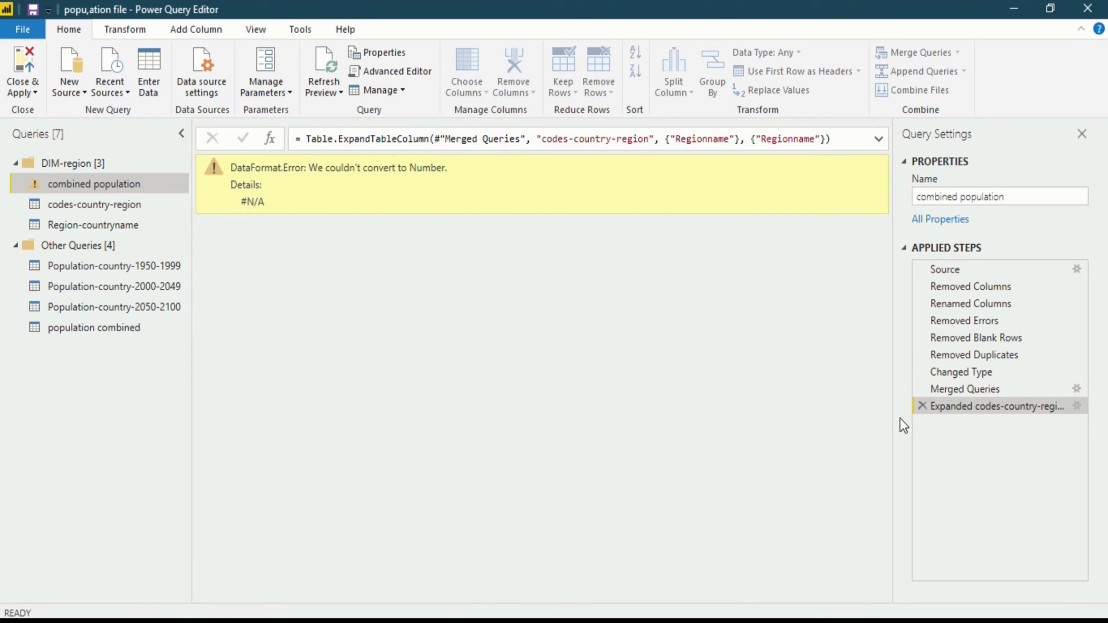
click(922, 408)
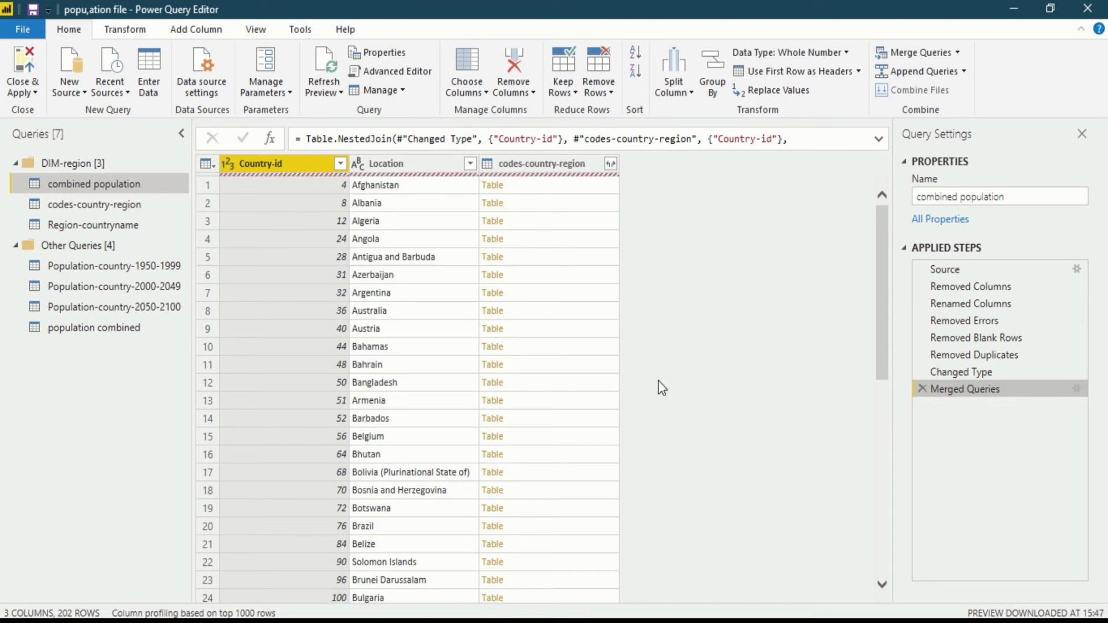
Run Detect Data Type on the merged codes-country-region column in the combined population query.
click(527, 167)
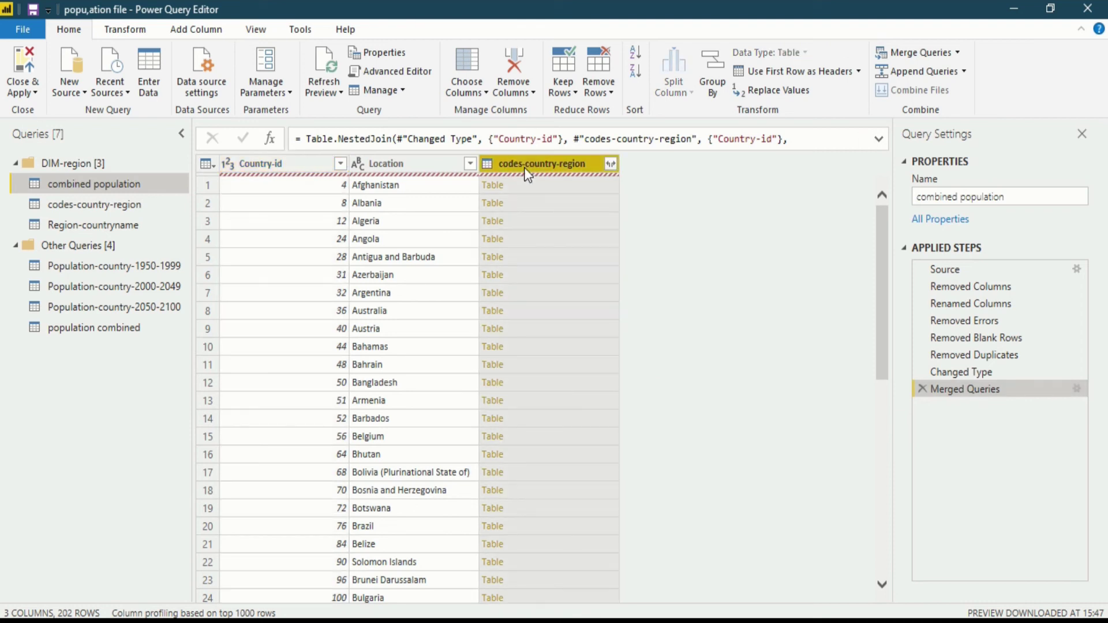
click(133, 32)
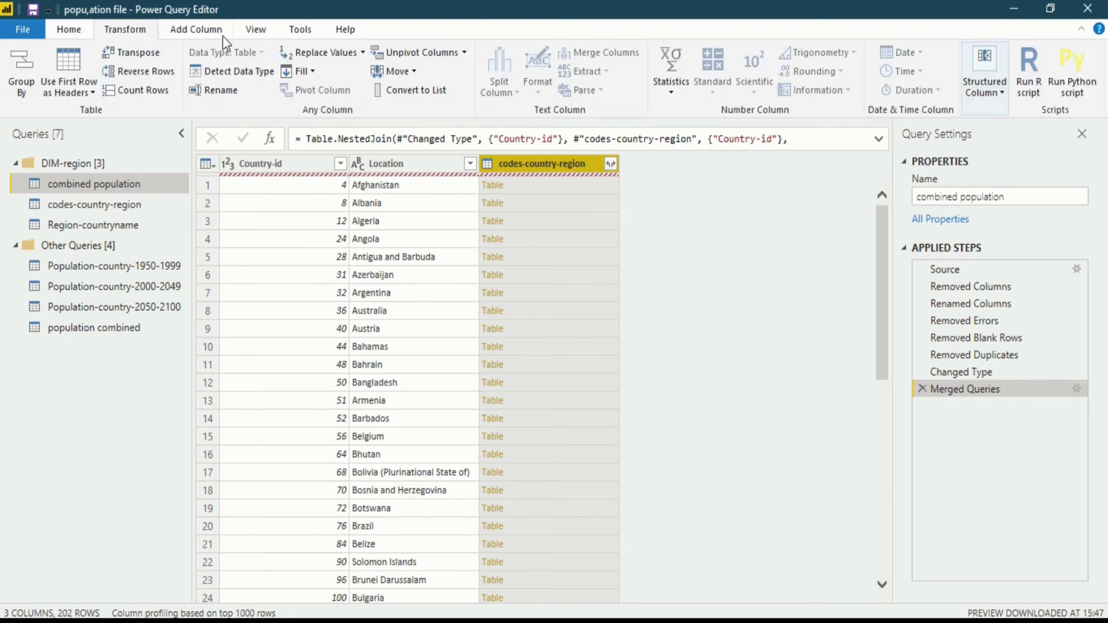
click(226, 76)
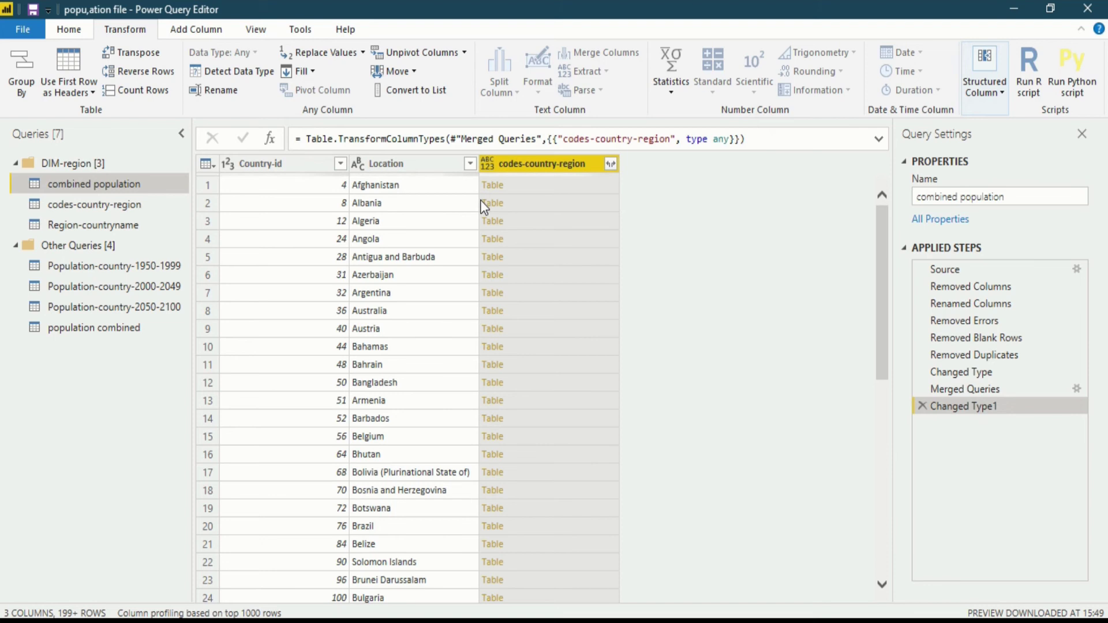
Load the full column list of the merged codes-country-region column and expand only Regionname, without the original column name as prefix.
click(610, 164)
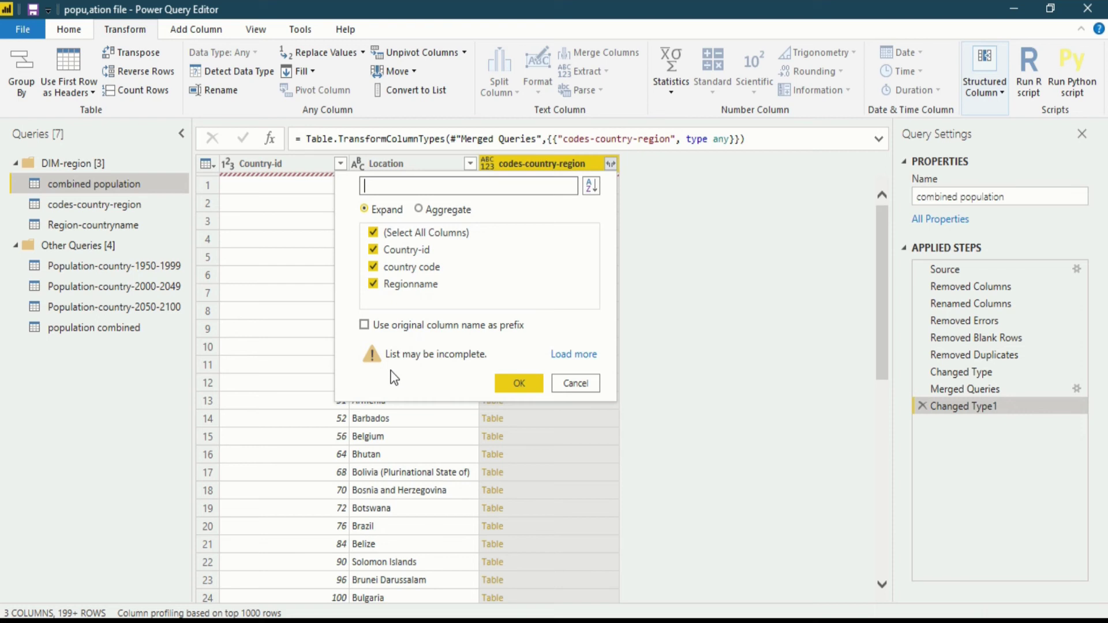
click(582, 356)
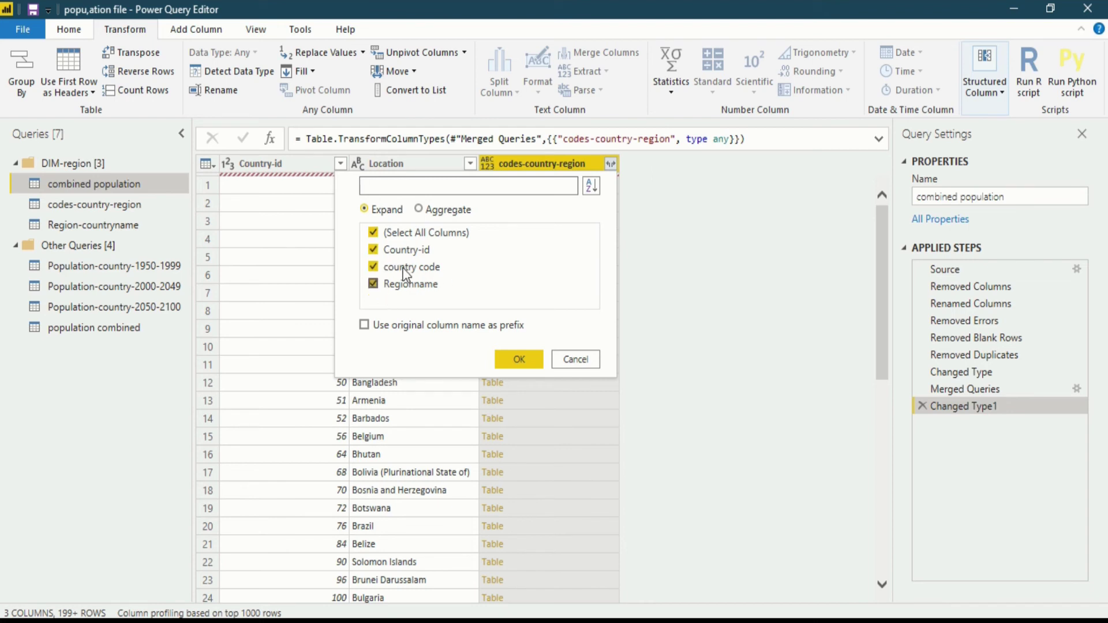
click(374, 233)
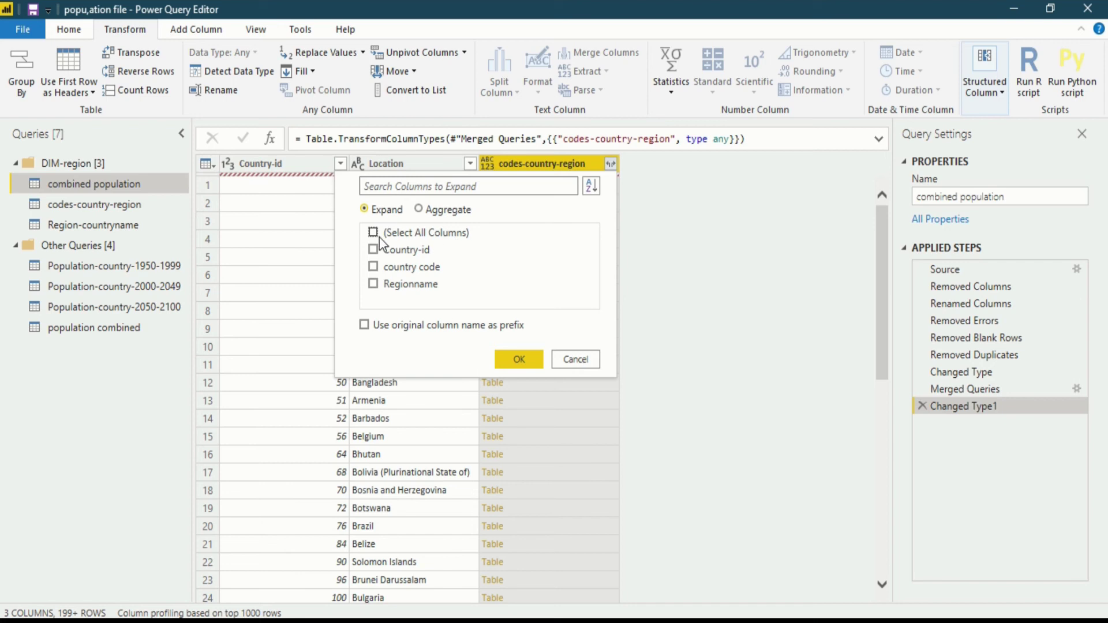
click(374, 284)
click(518, 359)
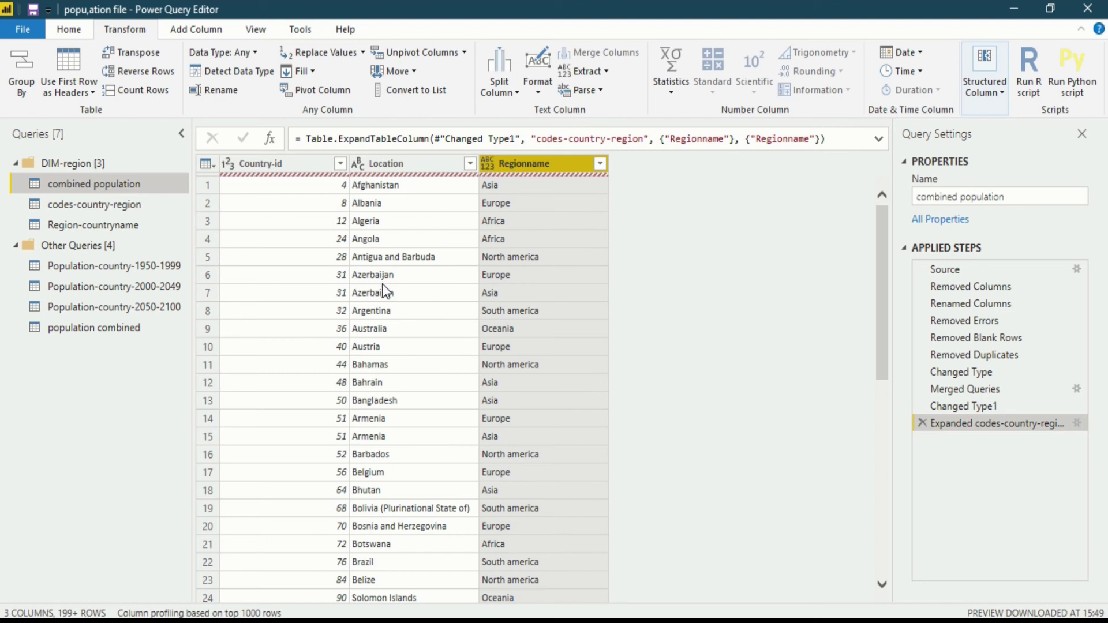
Inspect codes-country-region for repeated Country-id values using Keep Duplicates, and delete that applied step.
click(133, 206)
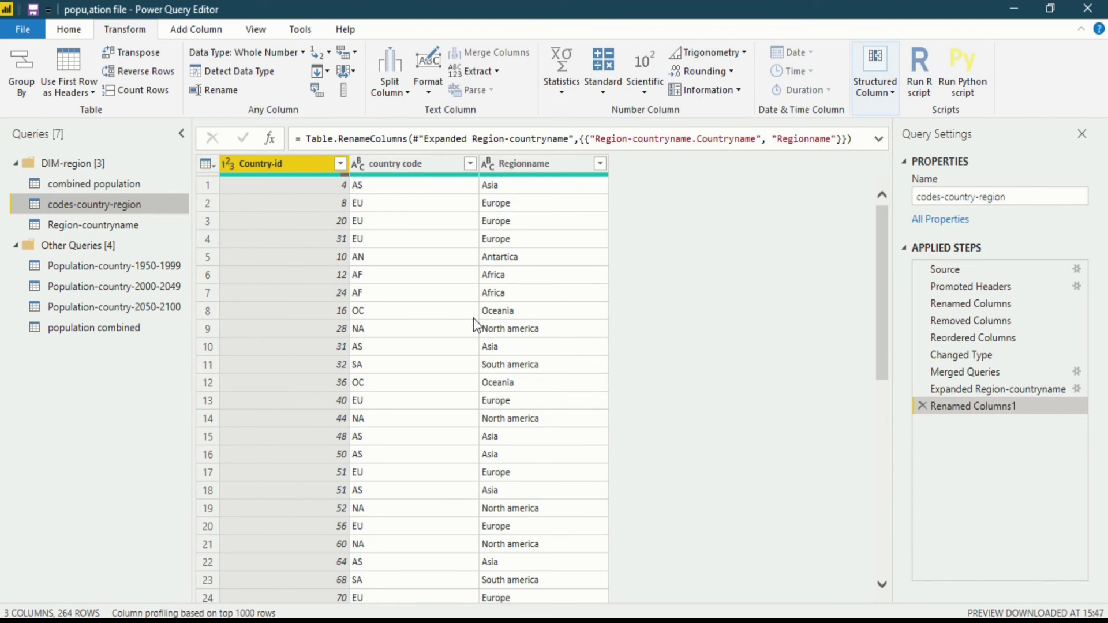
scroll(483, 355, down, 6)
scroll(483, 355, down, 20)
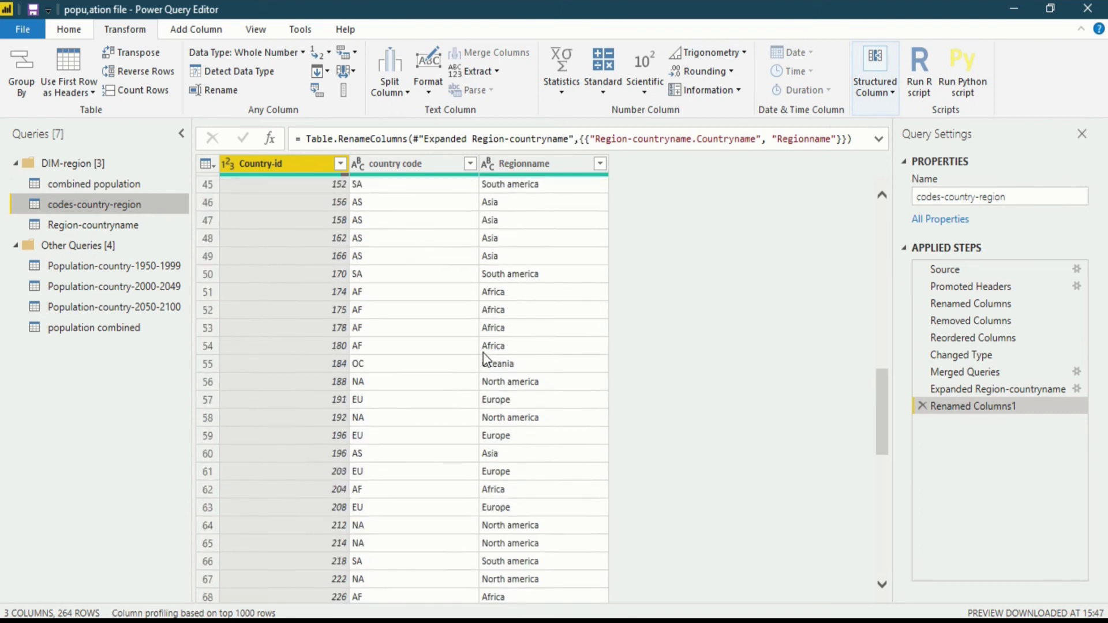
scroll(480, 342, up, 20)
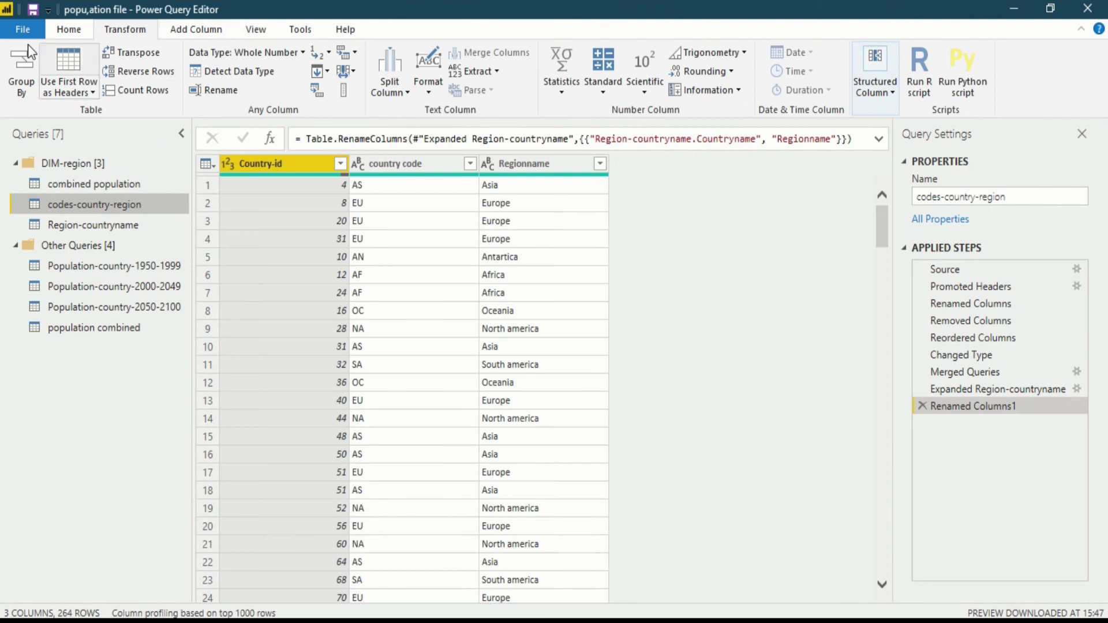
click(74, 29)
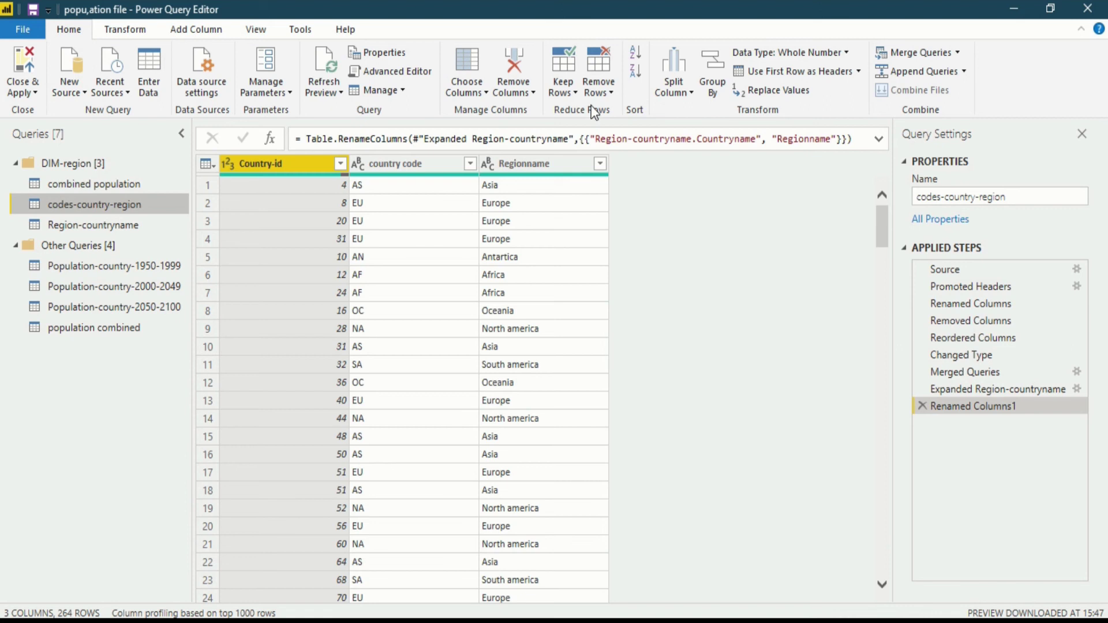
click(568, 90)
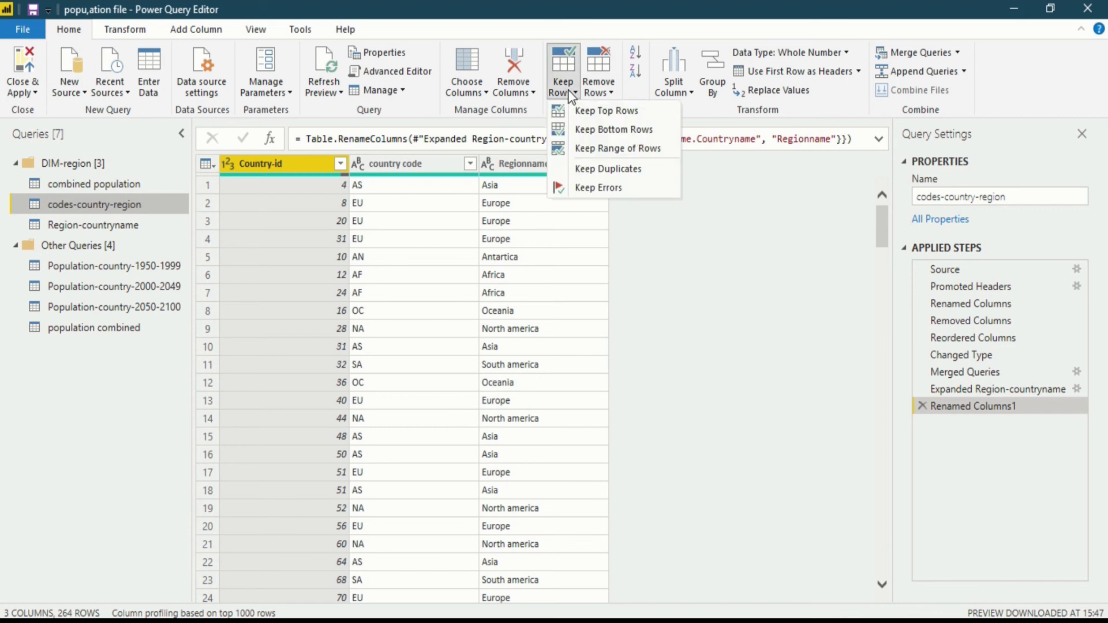
click(595, 169)
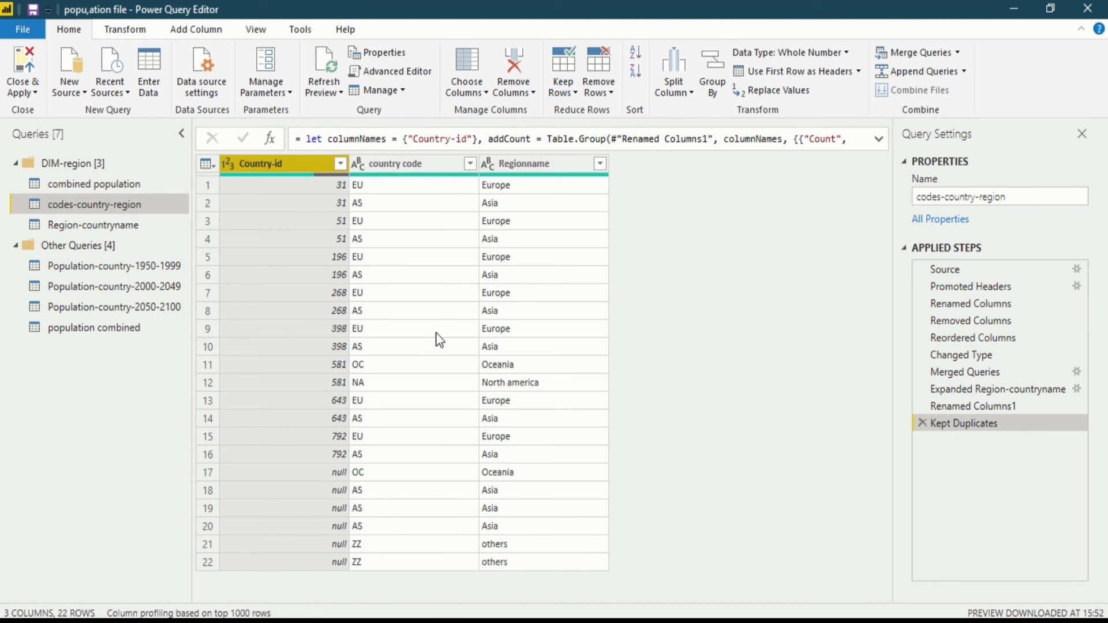
click(922, 423)
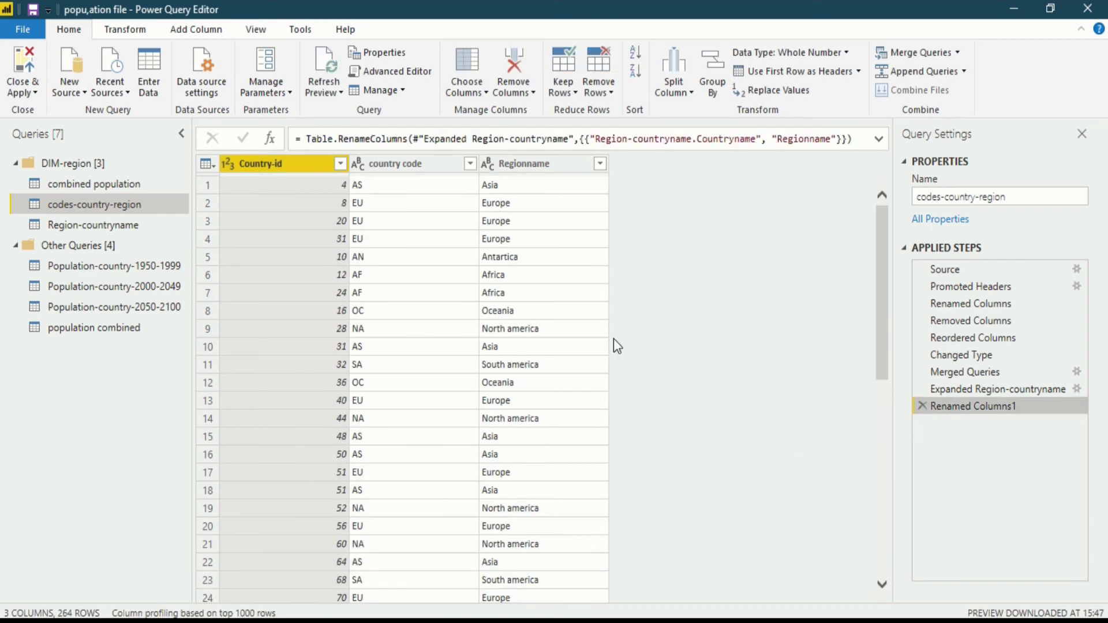
Remove duplicate rows by Country-id in the codes-country-region query and return to the combined population query.
click(600, 98)
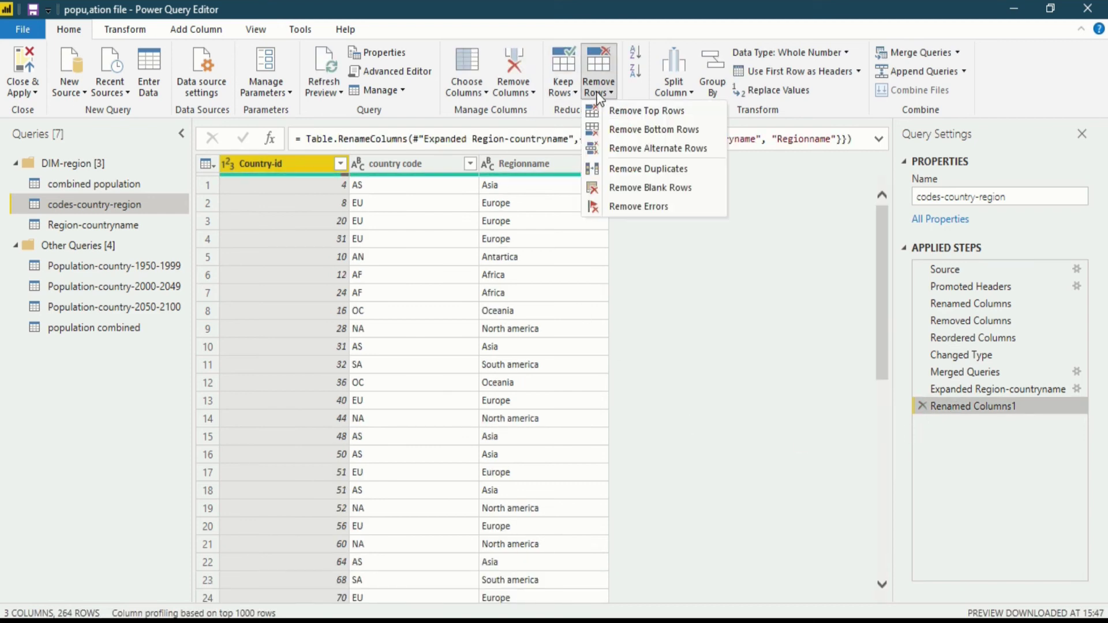
click(602, 166)
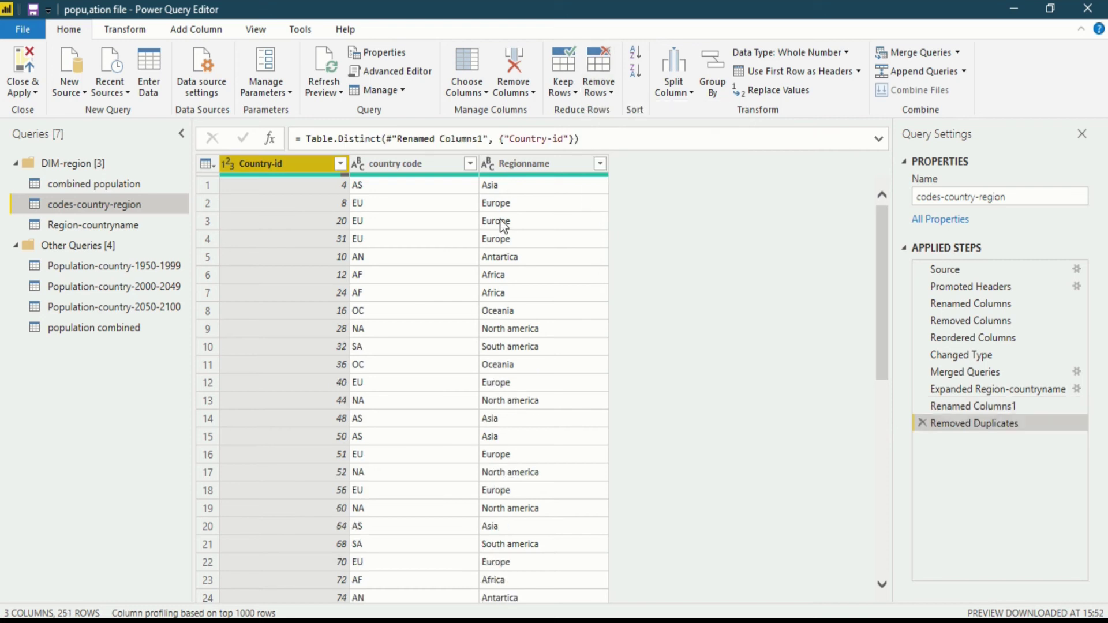
click(152, 183)
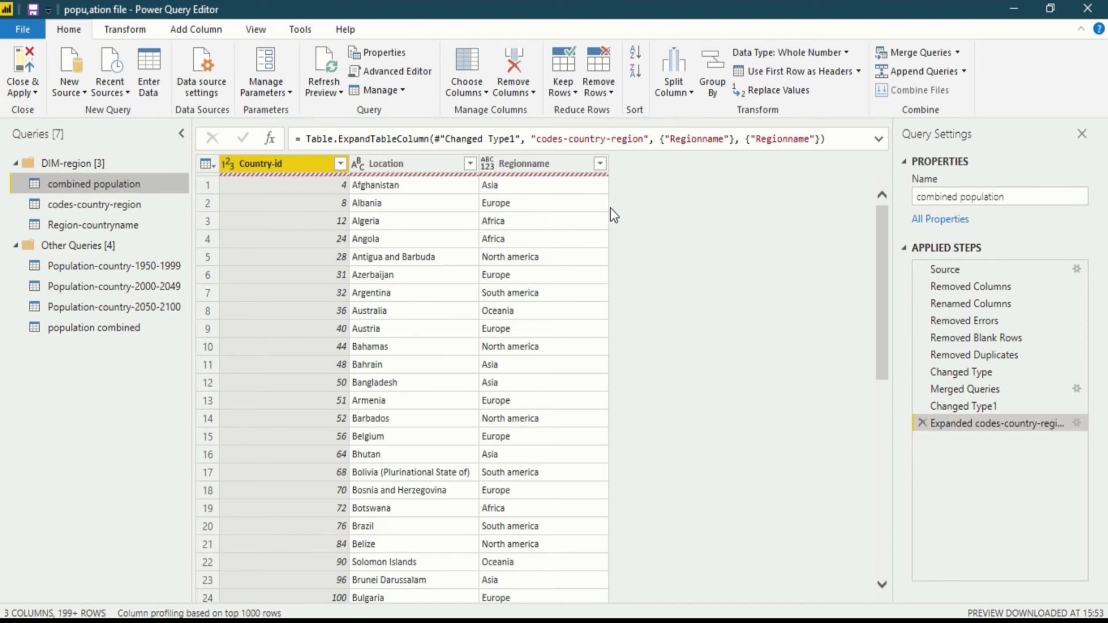
Check the Regionname filter values in combined population and compare the query with codes-country-region.
click(600, 165)
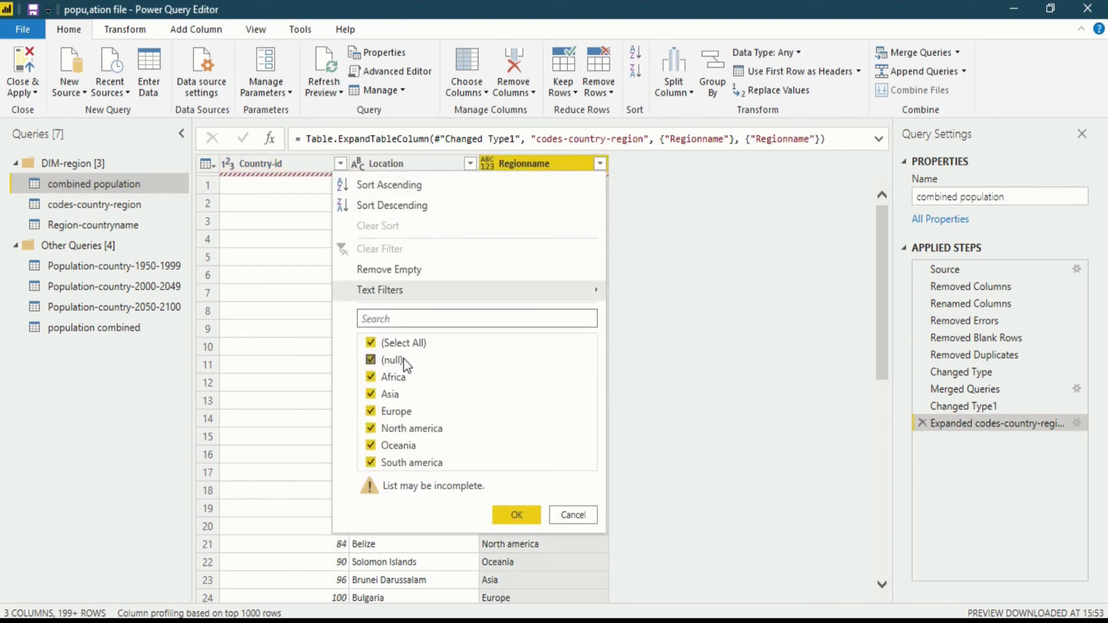
click(664, 233)
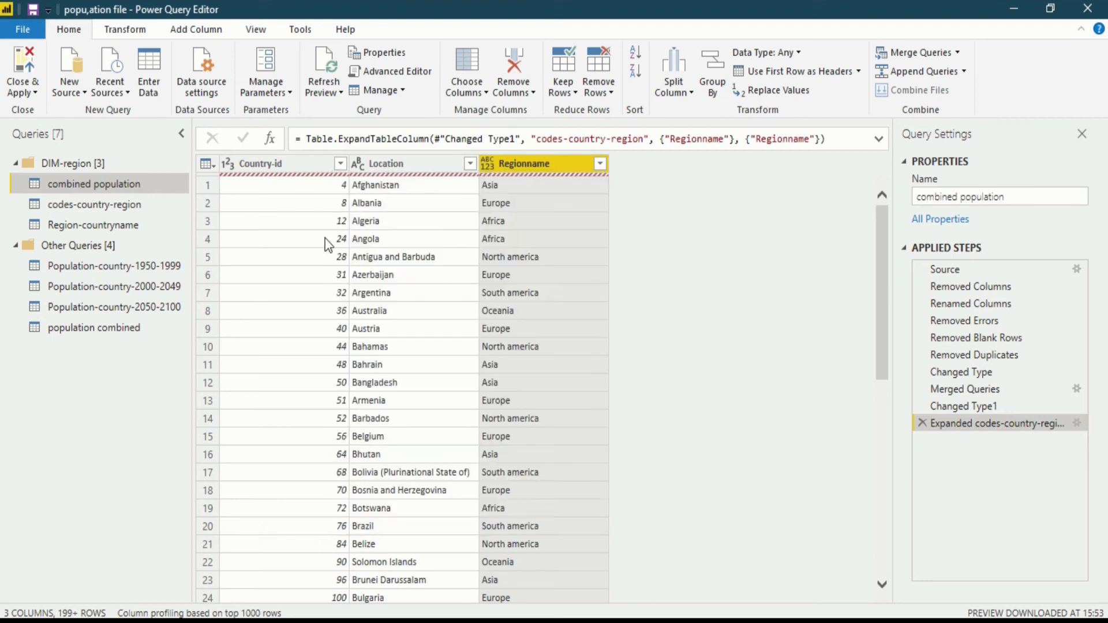
click(168, 202)
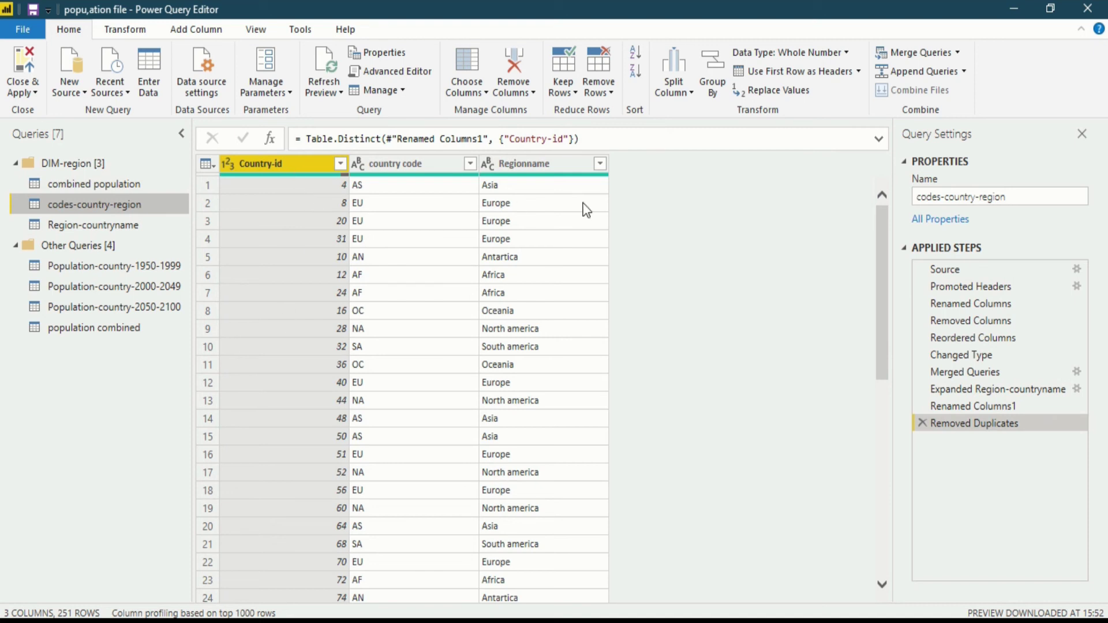
click(92, 185)
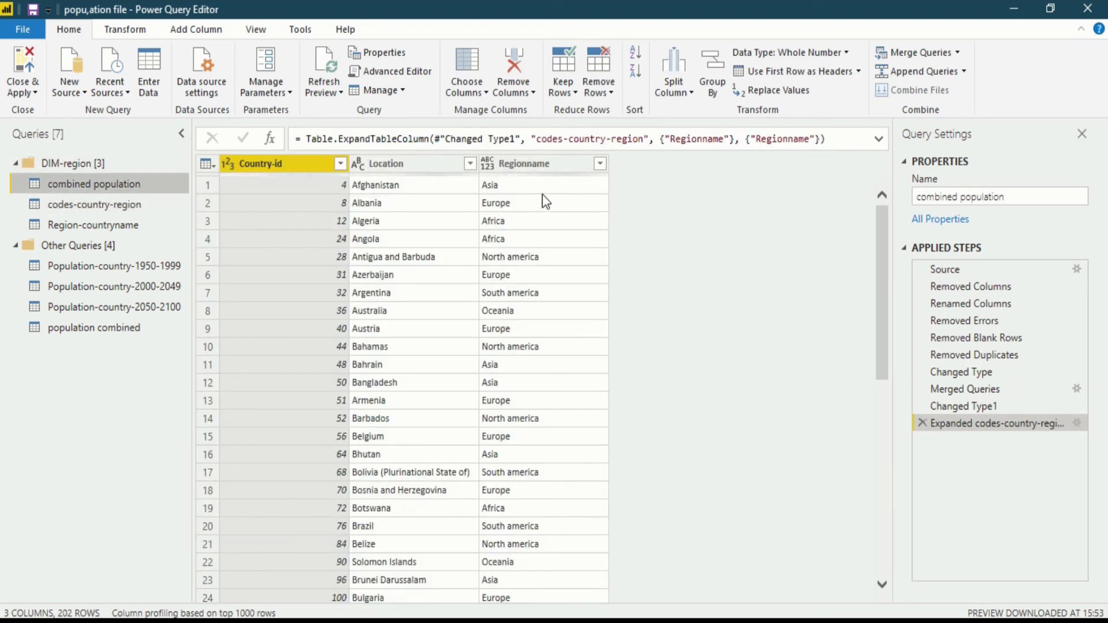
Filter Regionname in combined population to only null to inspect the unmatched countries, and delete the filter step.
click(601, 166)
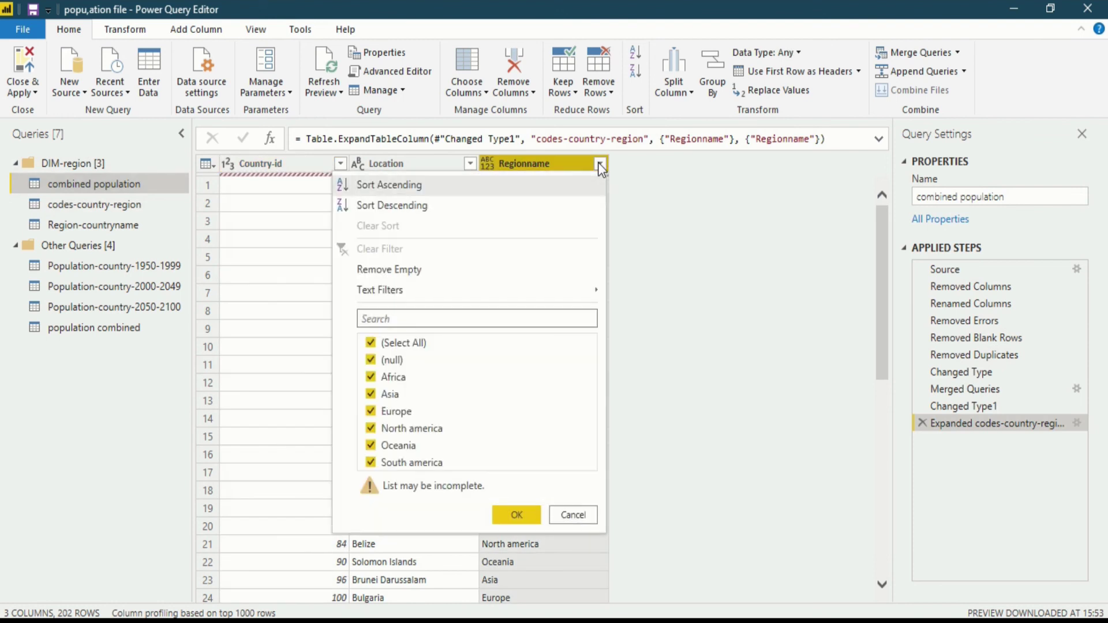
click(387, 344)
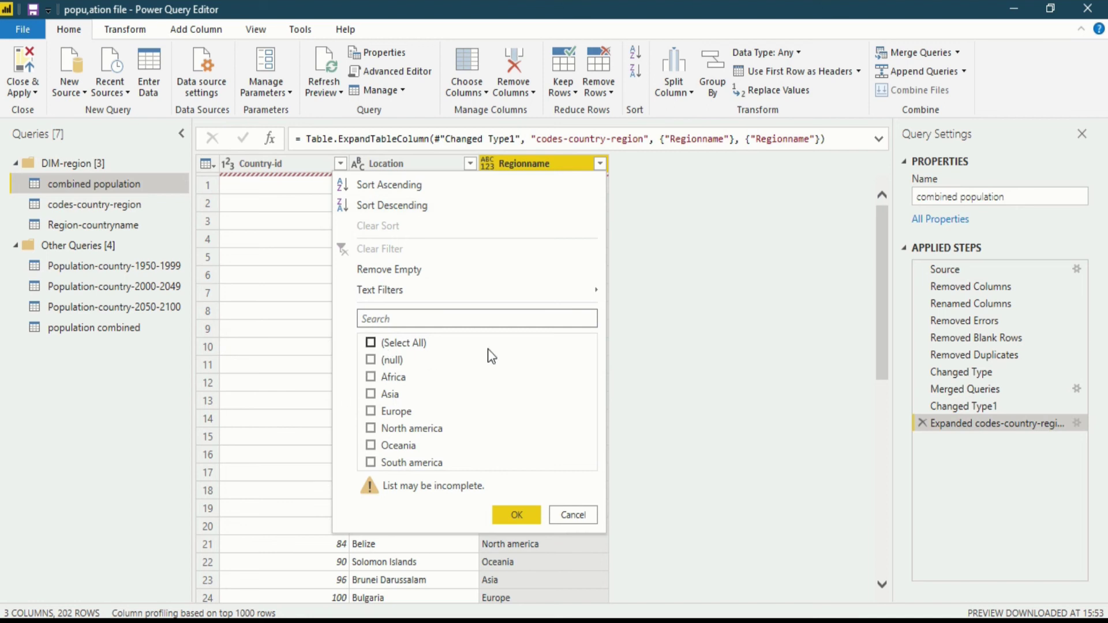
click(379, 361)
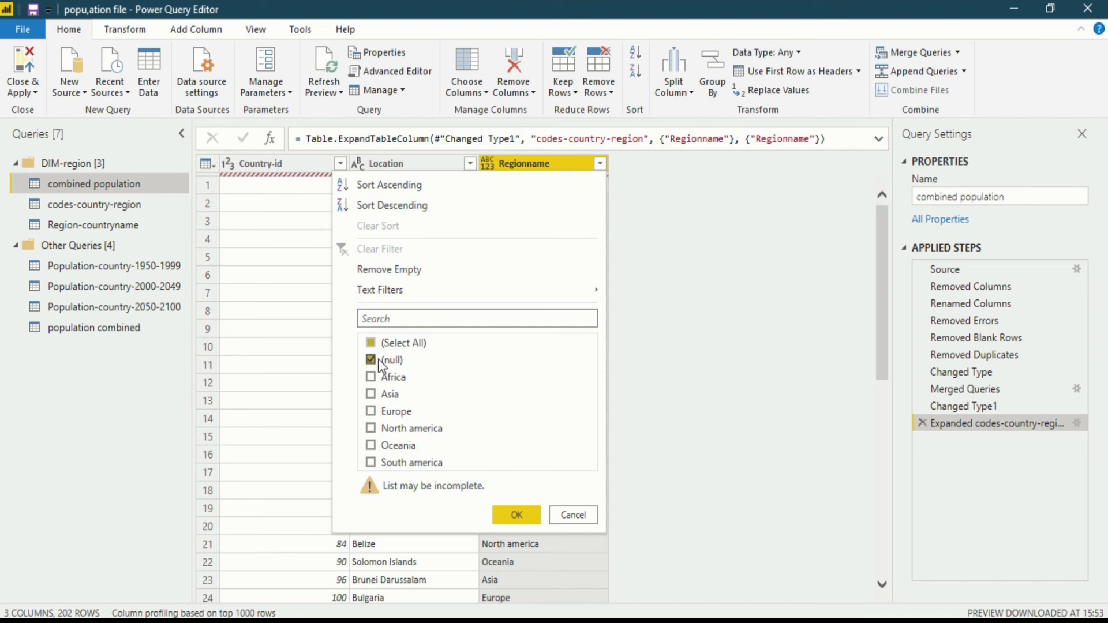
click(516, 514)
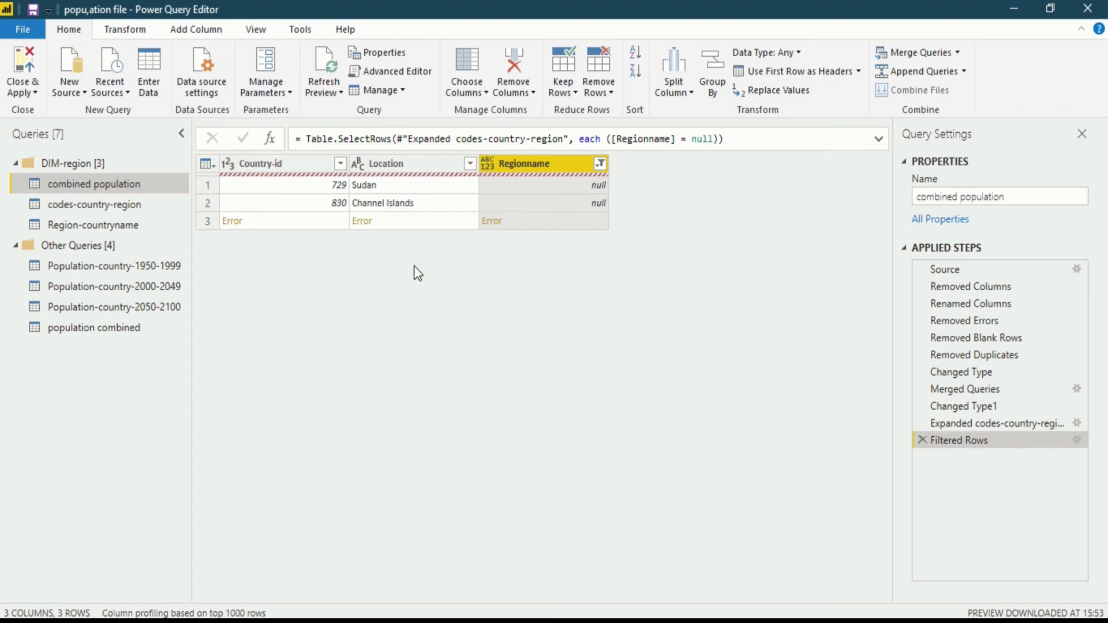
click(296, 165)
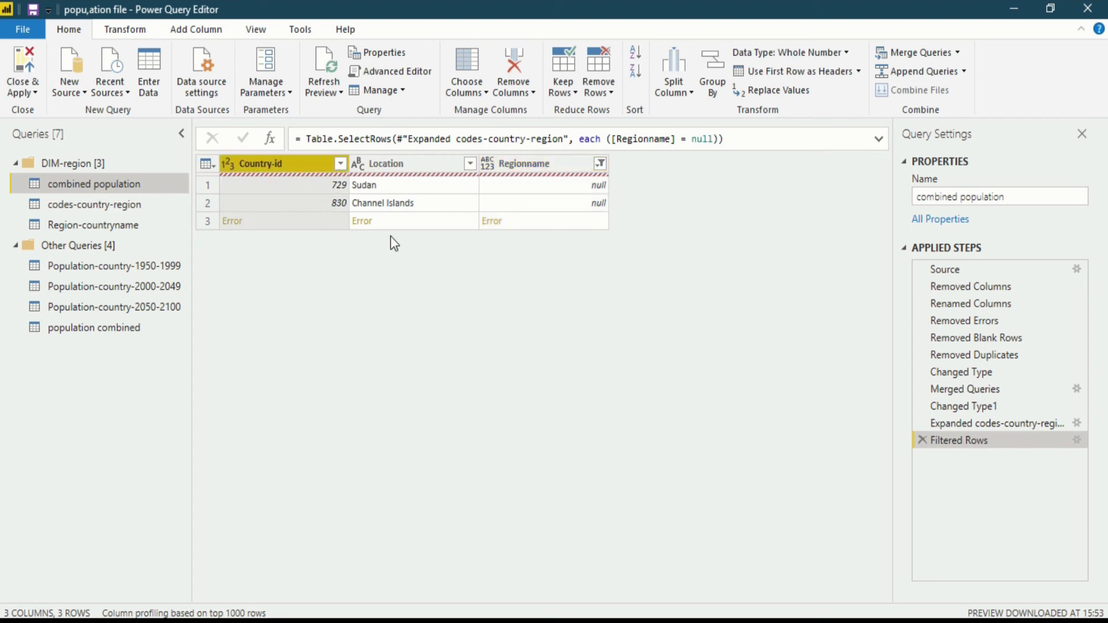
click(923, 442)
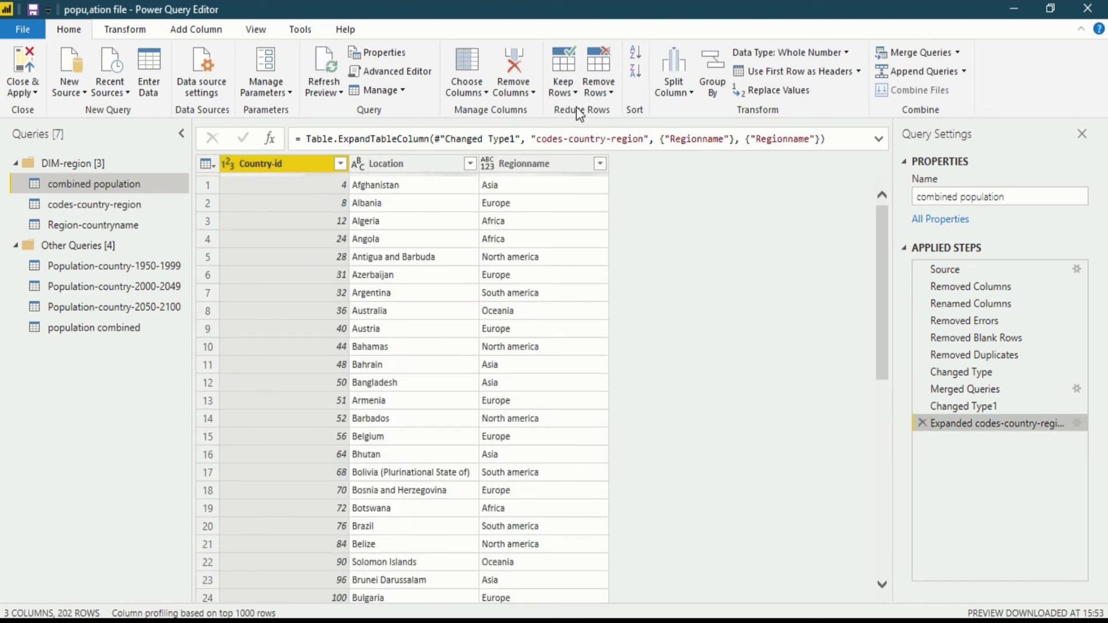
Remove rows with errors in Country-id from combined population and filter Regionname to only null.
click(600, 96)
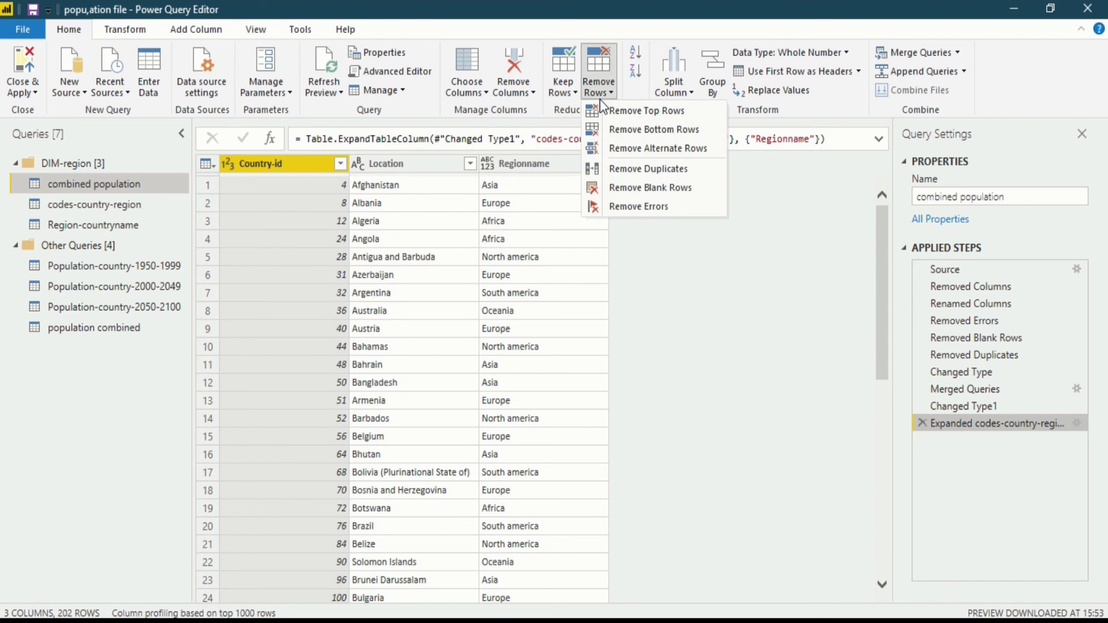
click(684, 214)
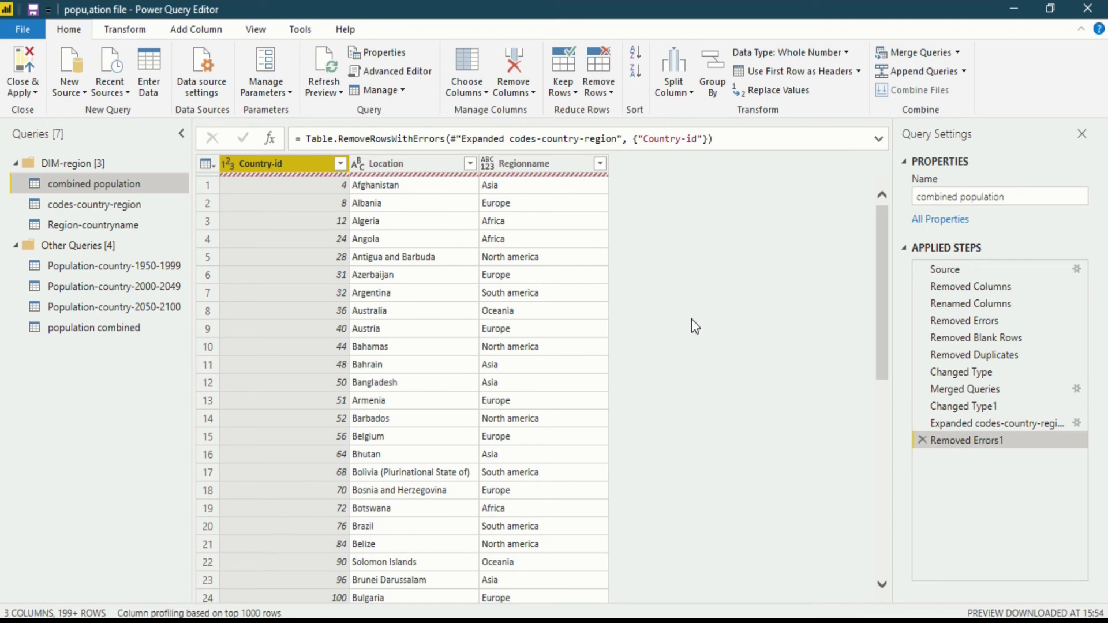
click(600, 164)
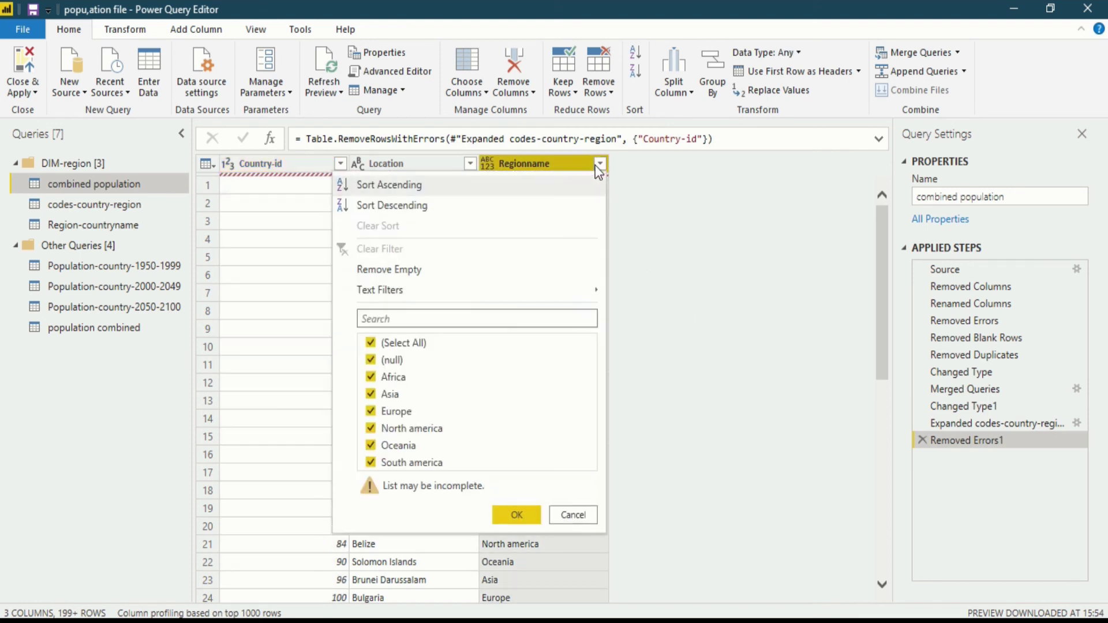
click(391, 342)
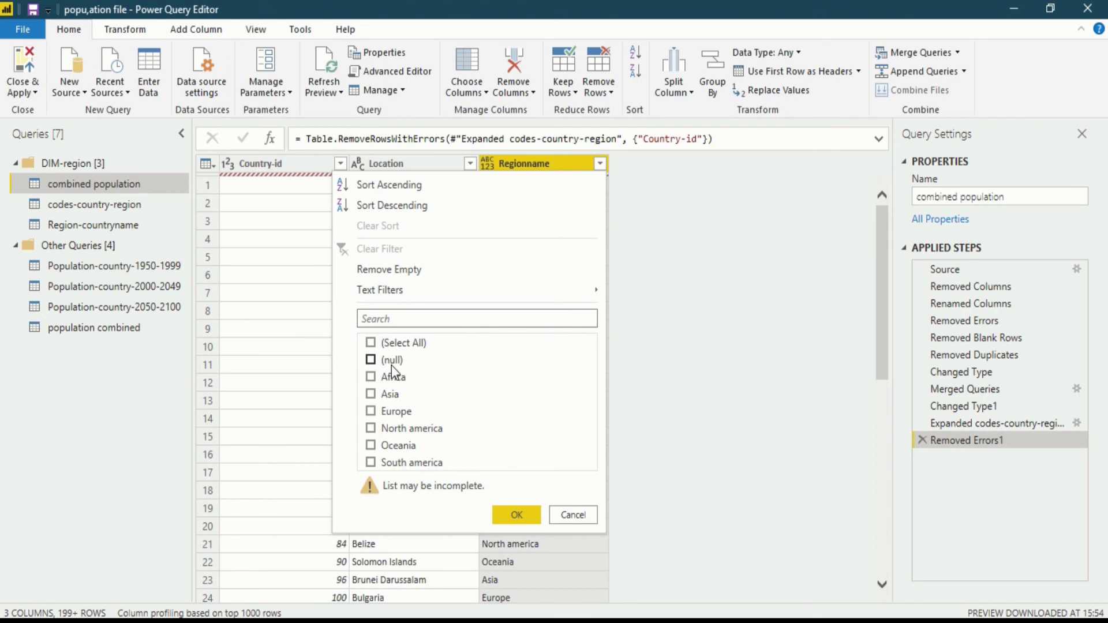
click(391, 361)
click(517, 514)
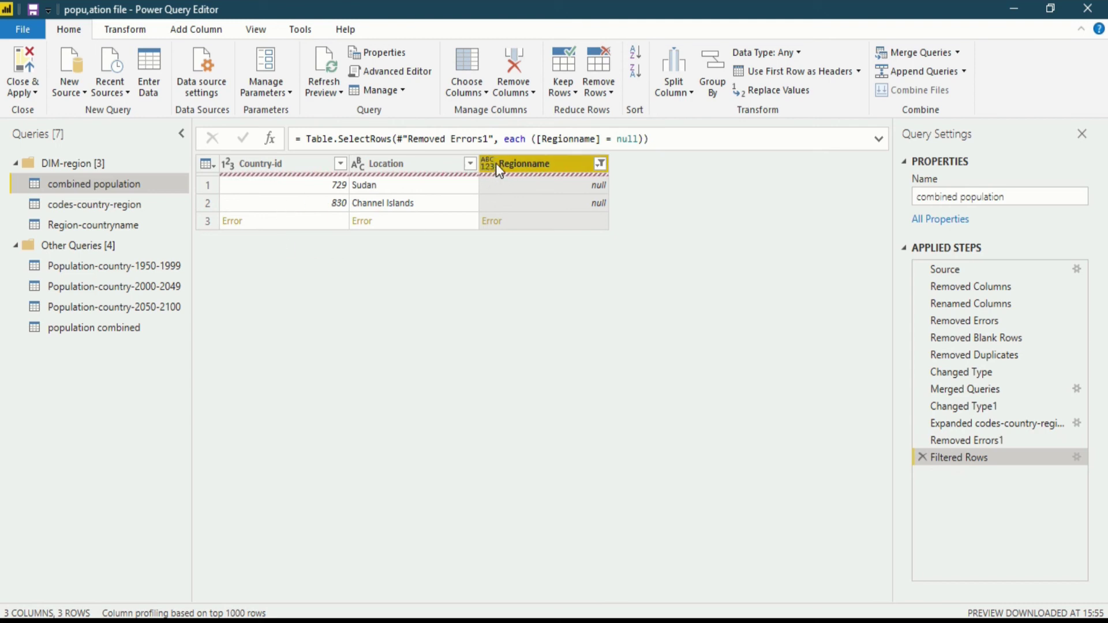
Delete the Filtered Rows step from combined population and change the Regionname column's data type to Text.
click(922, 458)
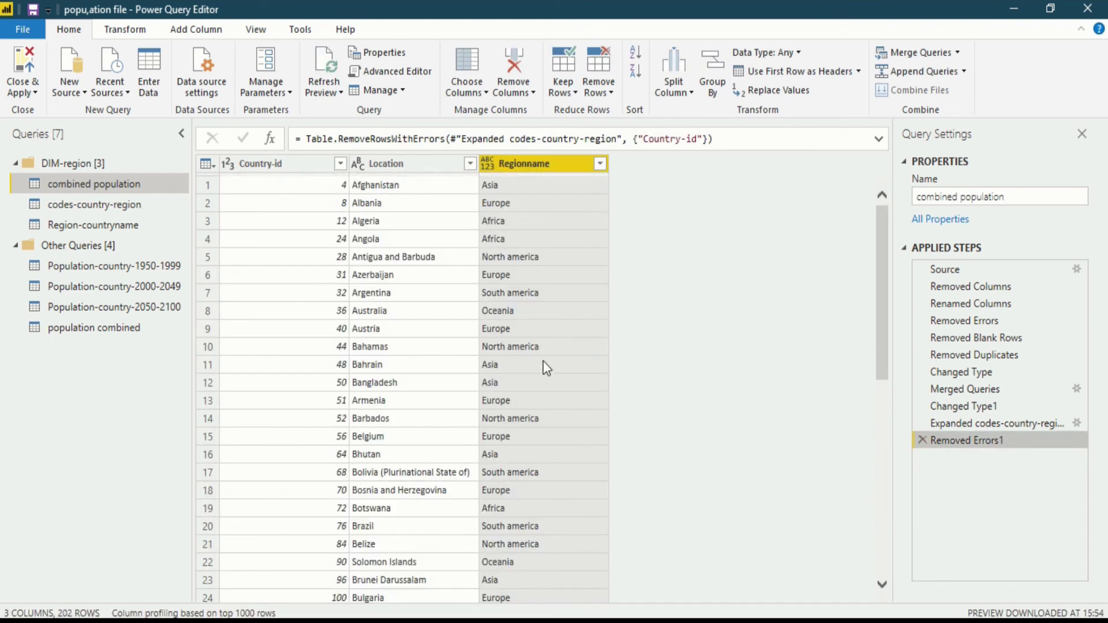
click(487, 166)
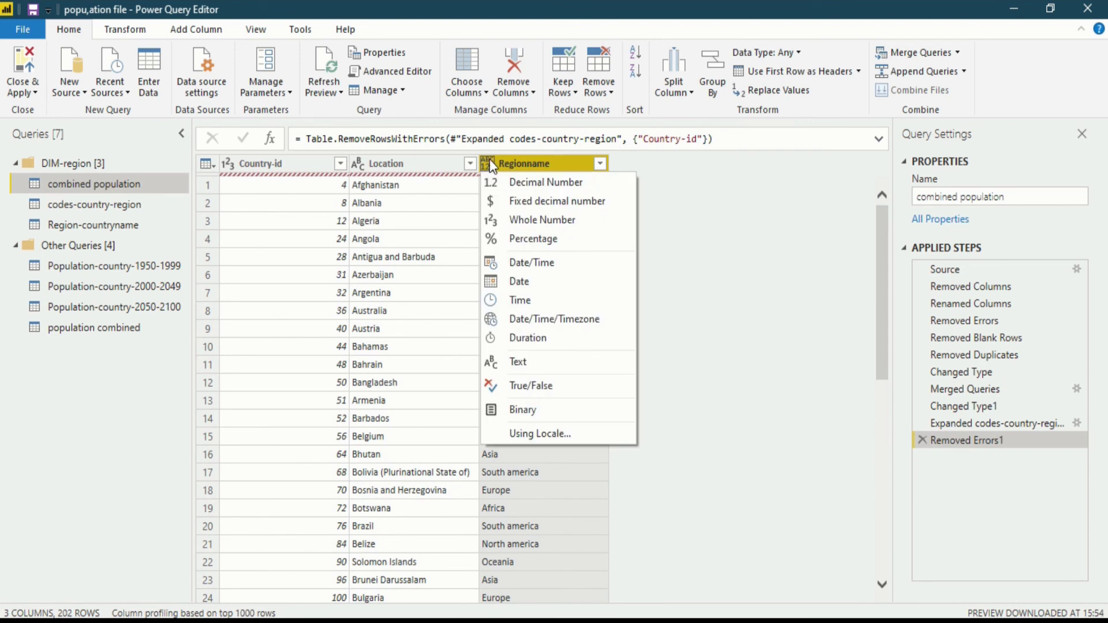
click(512, 362)
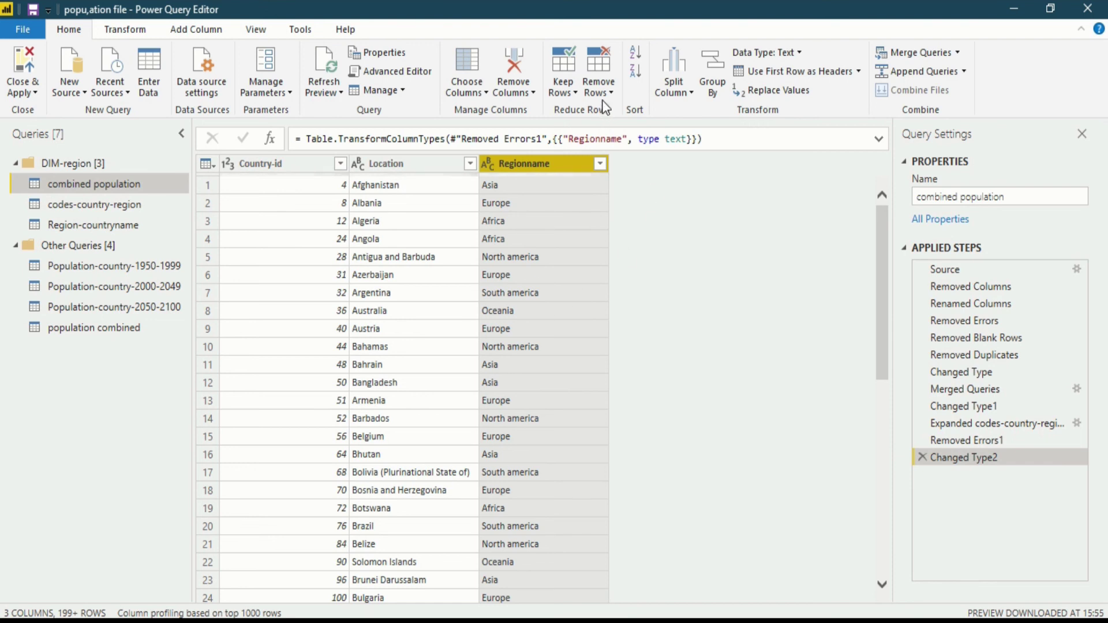
Filter Regionname in combined population to only null and inspect the error in the Location column.
click(601, 162)
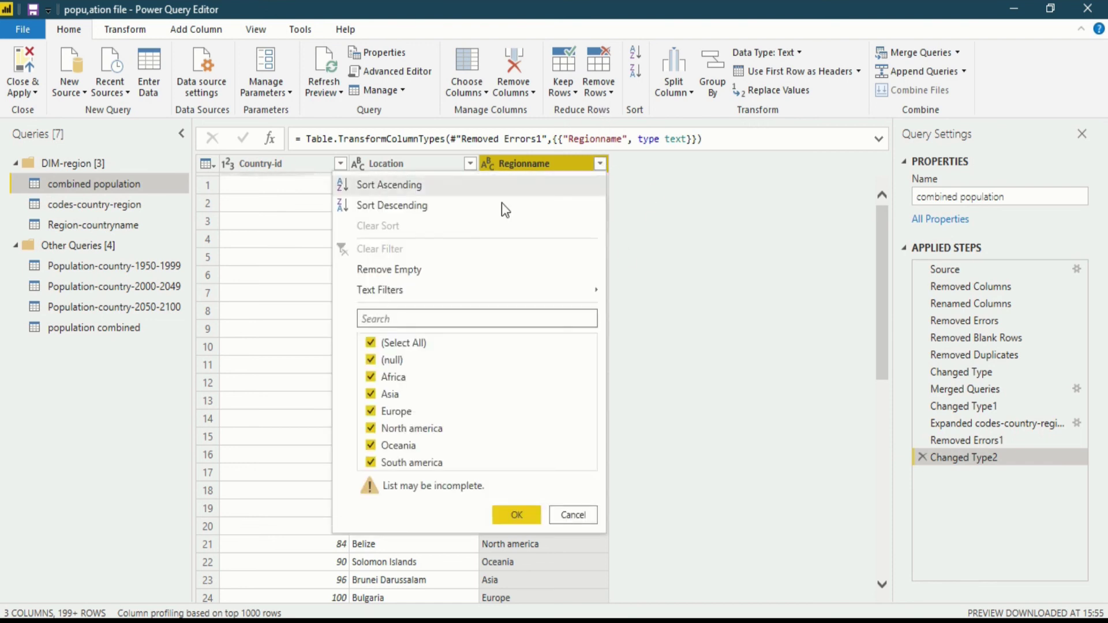
click(398, 343)
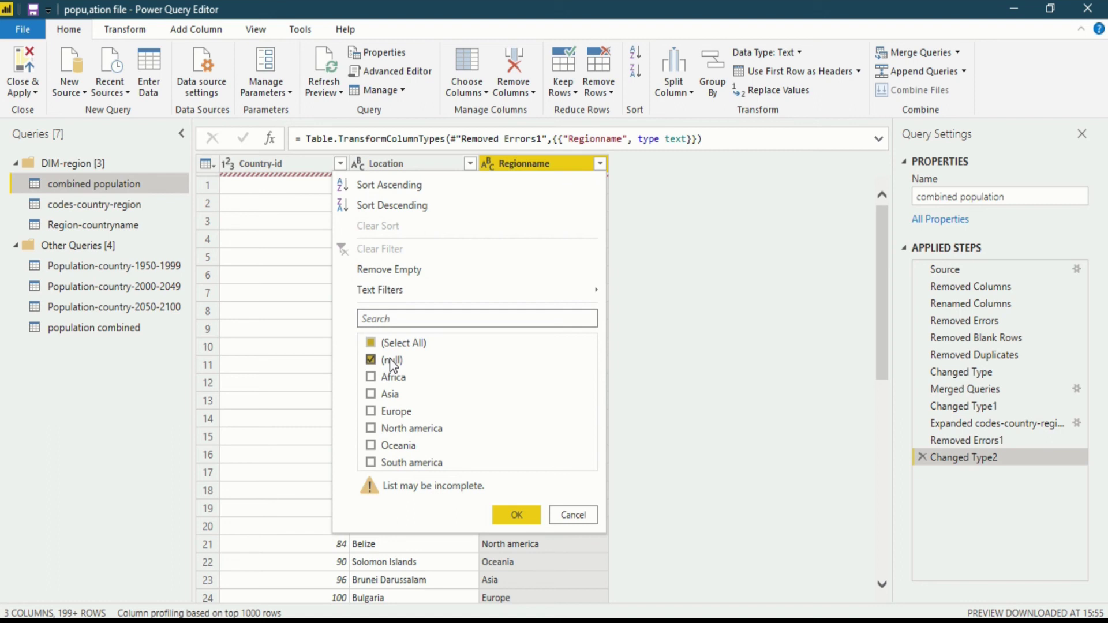
click(532, 521)
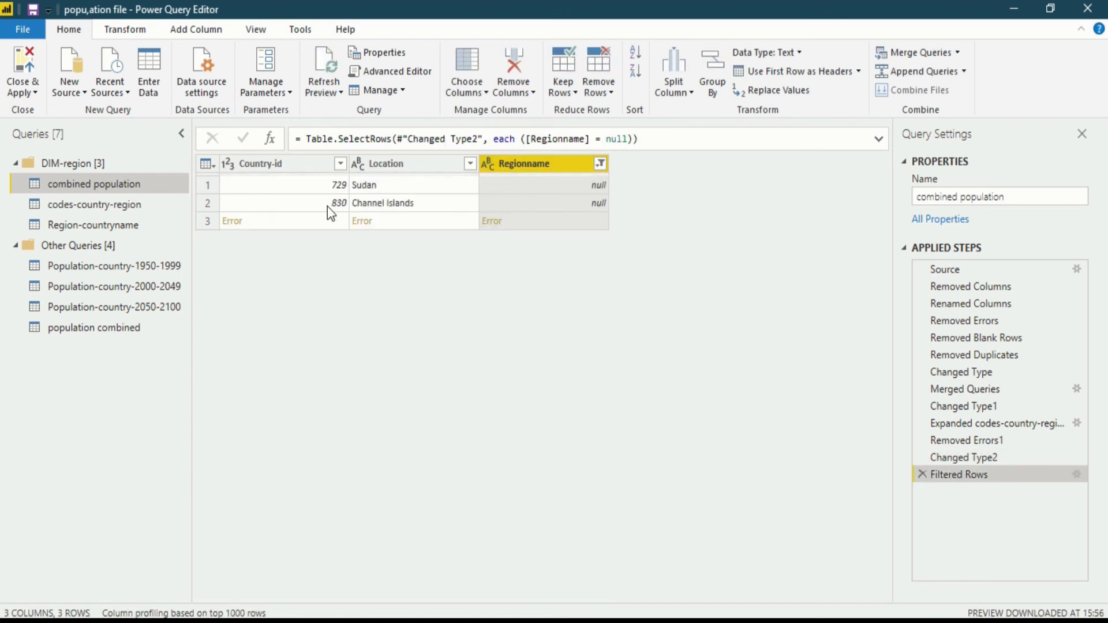
click(367, 223)
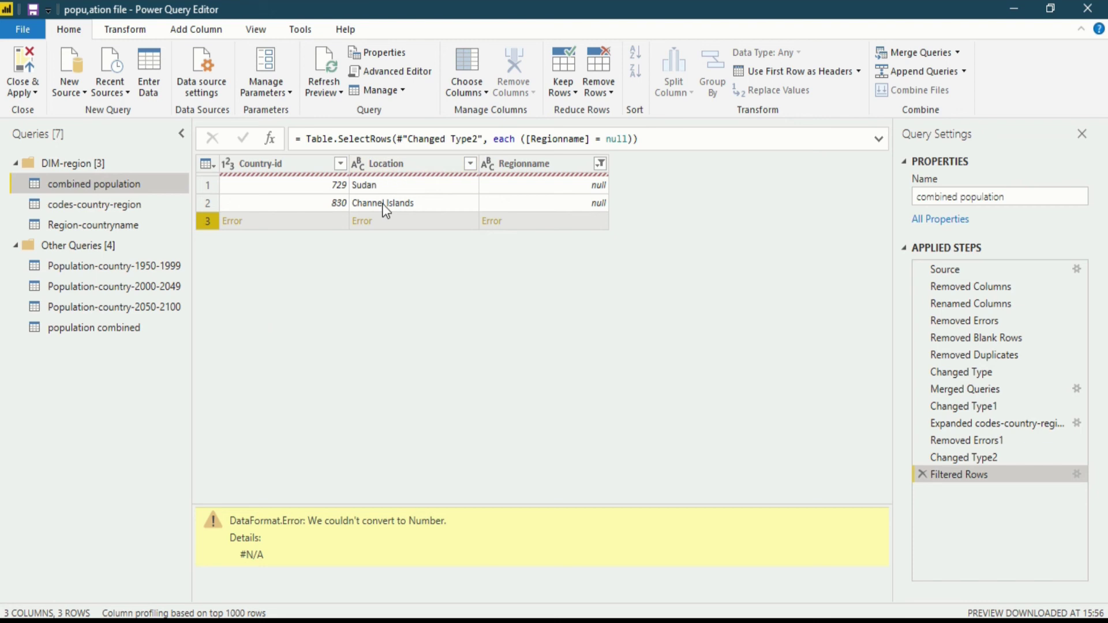
Copy the filtered Country-id, Location and Regionname columns into a new manually entered table with the Sudan (729) and Channel Islands (830) rows.
click(258, 164)
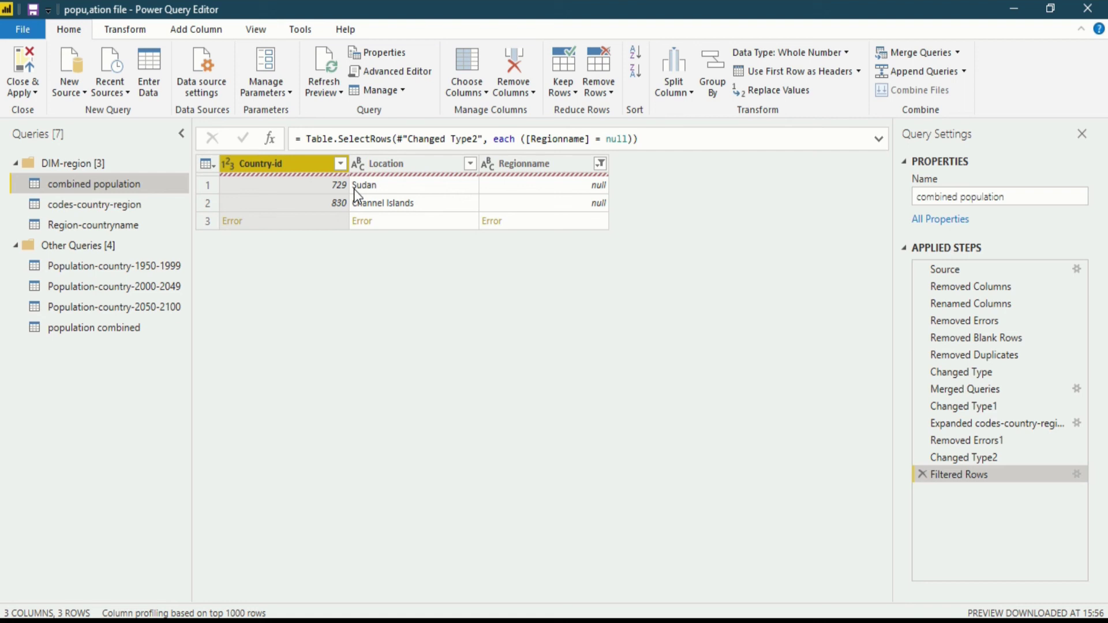
key(shift+Right)
key(shift+Right)
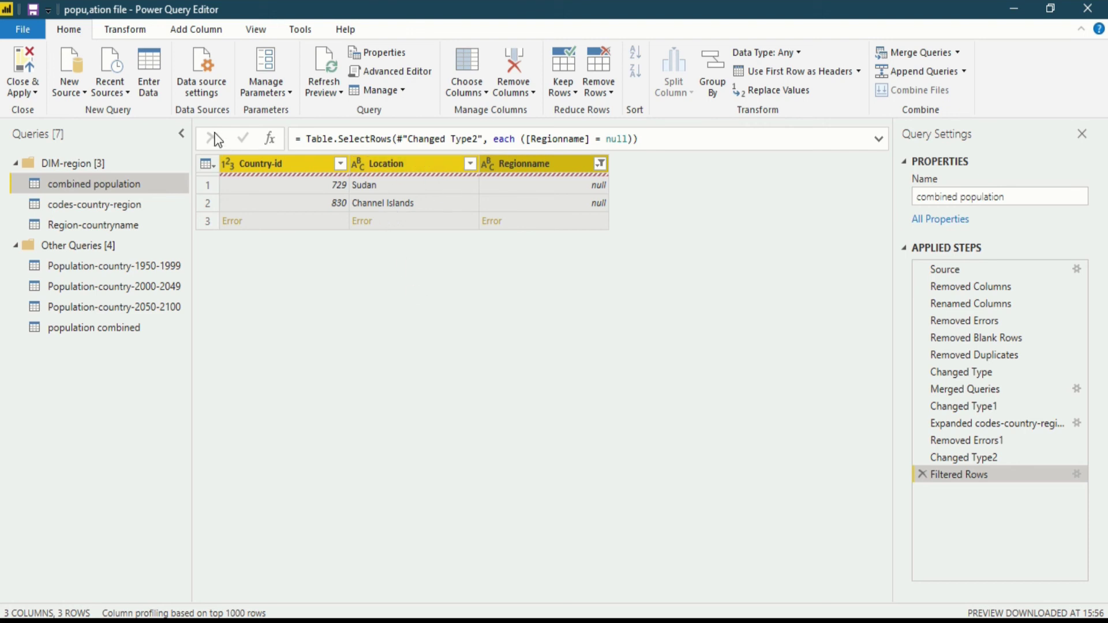
click(151, 92)
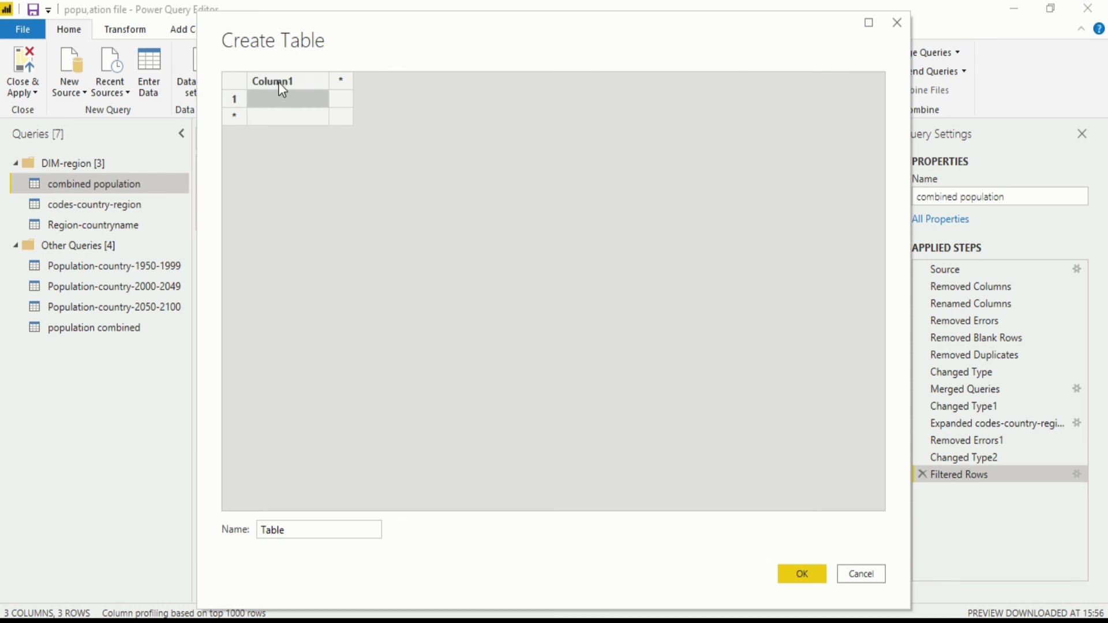
click(282, 86)
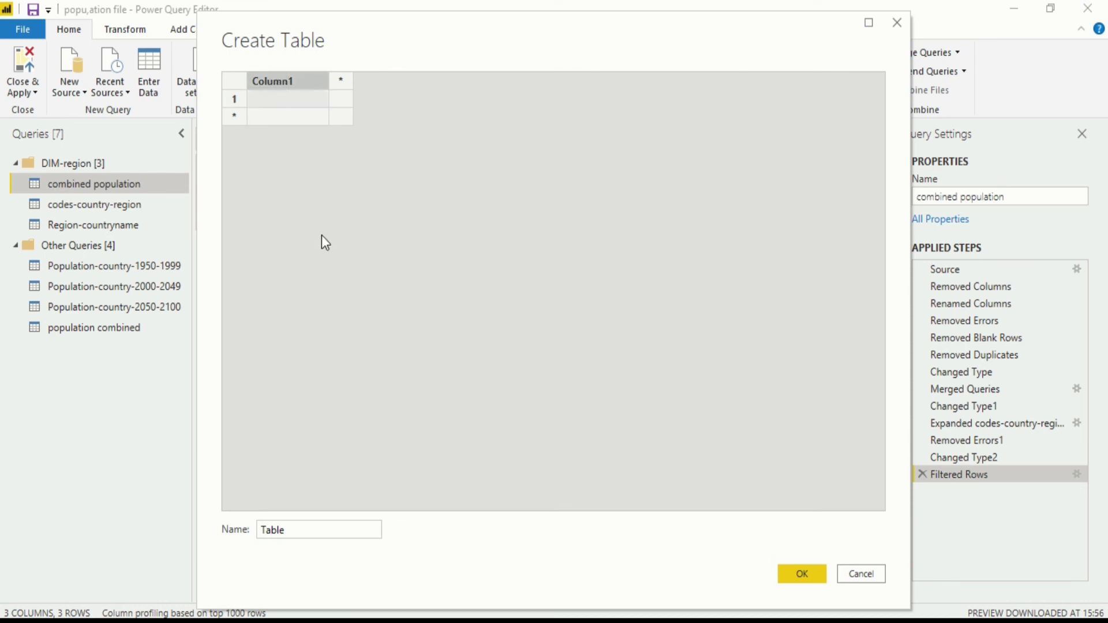
text(Country-id	Location	Regionname 729	Sudan	null 830	Channel Islands	null)
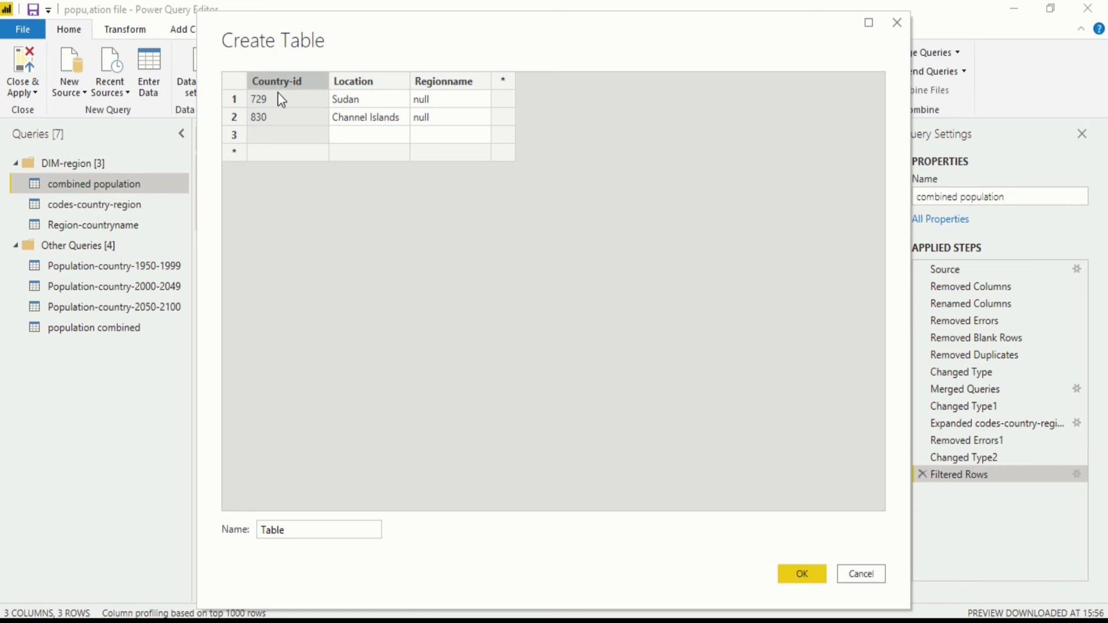
click(275, 120)
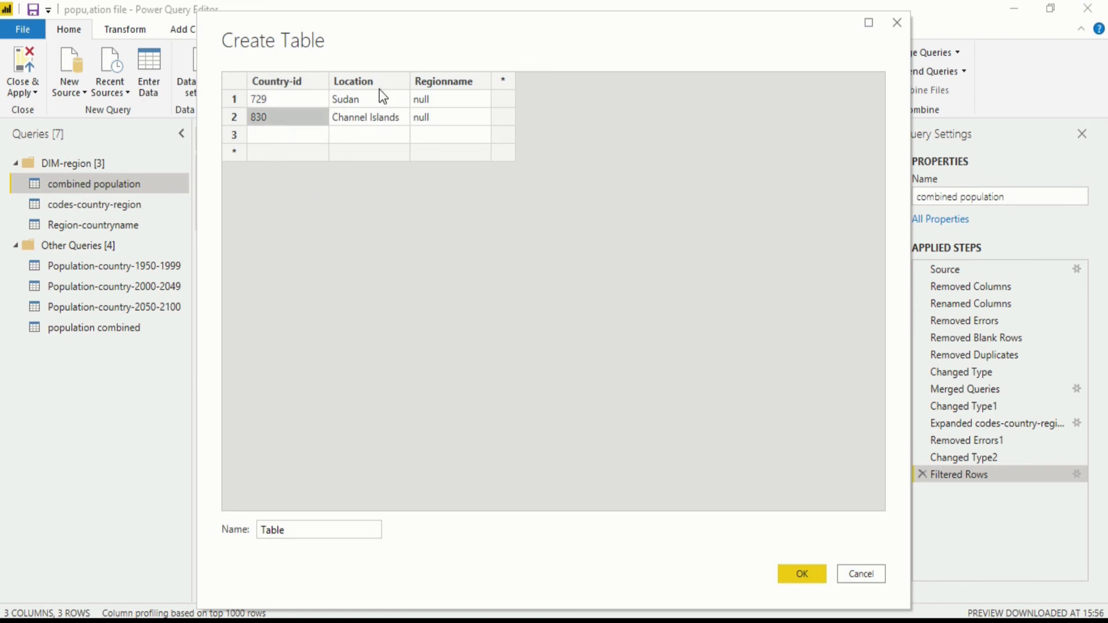
click(802, 572)
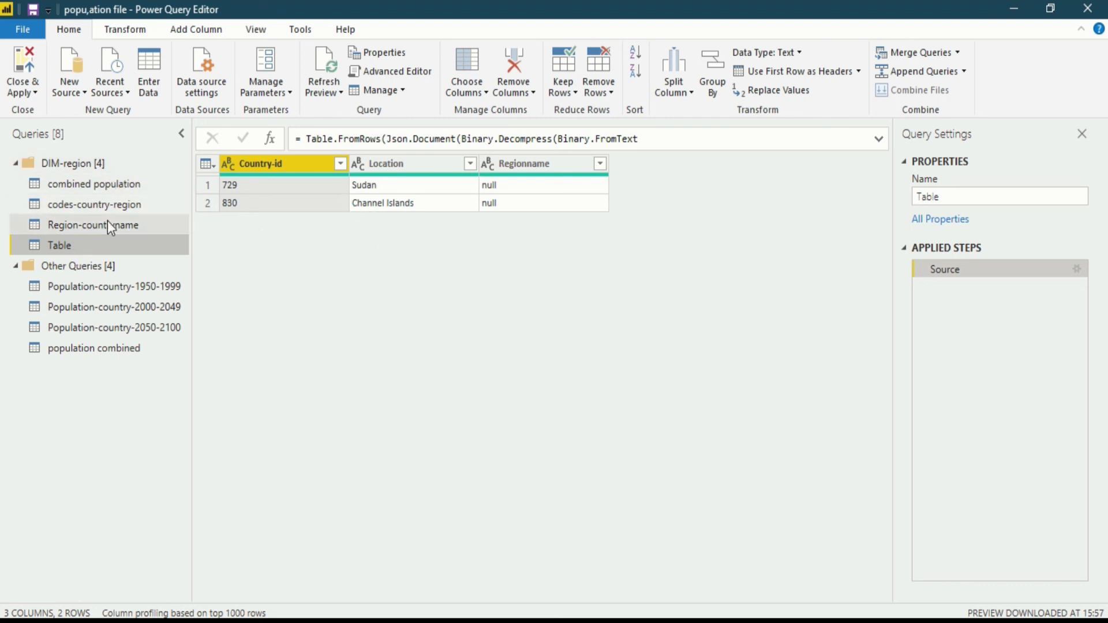
Compare the new Table query's columns with codes-country-region and rename its Location column to Countrycode.
ctrl+click(422, 167)
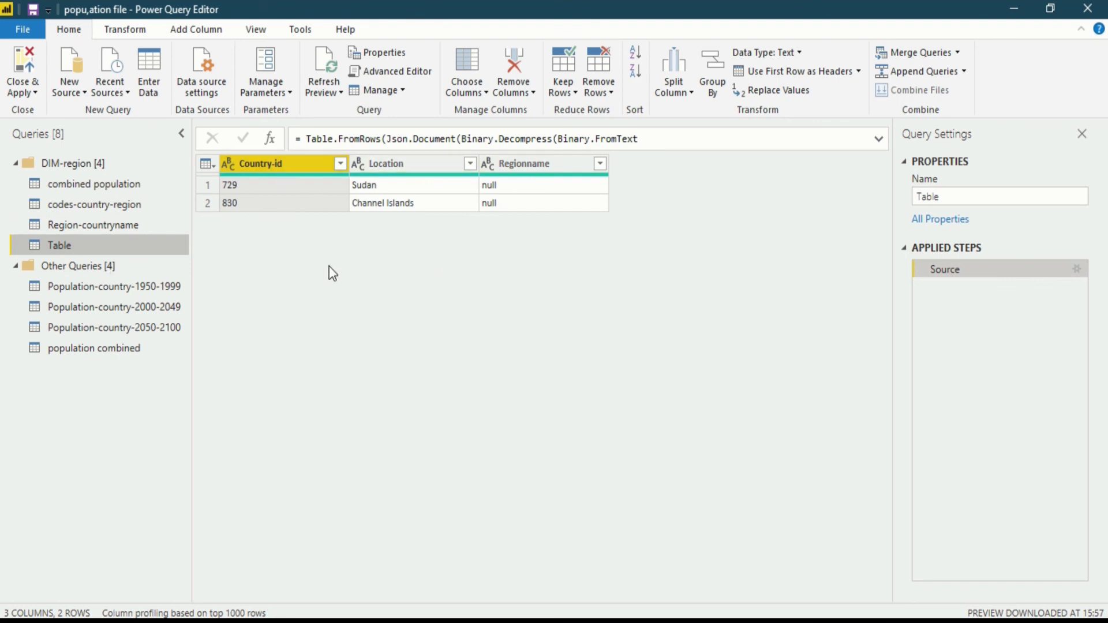
click(139, 206)
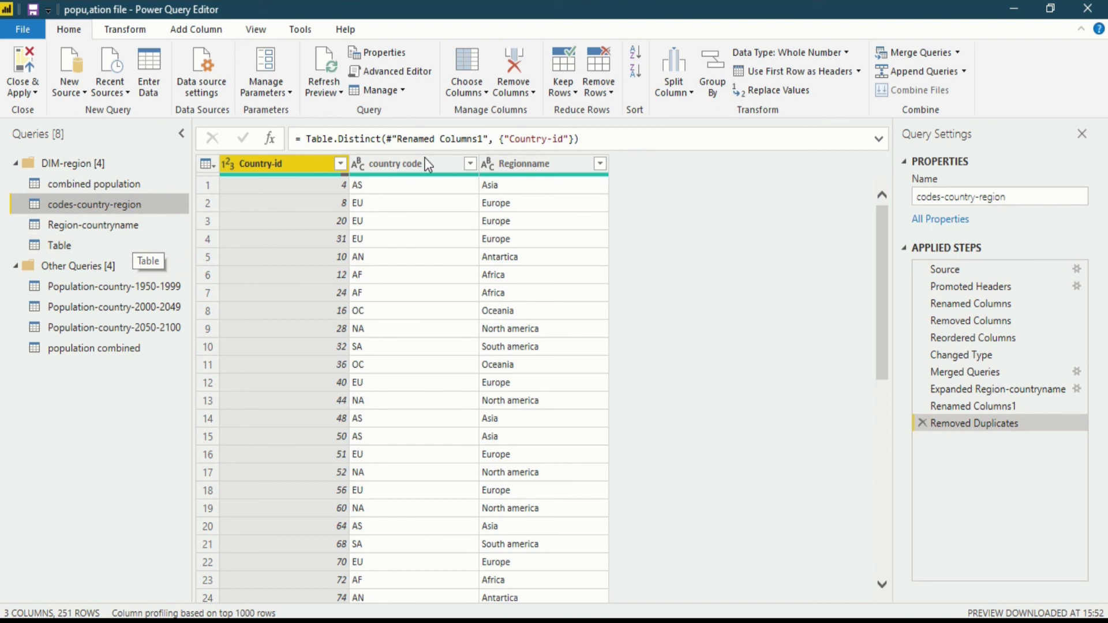
click(58, 247)
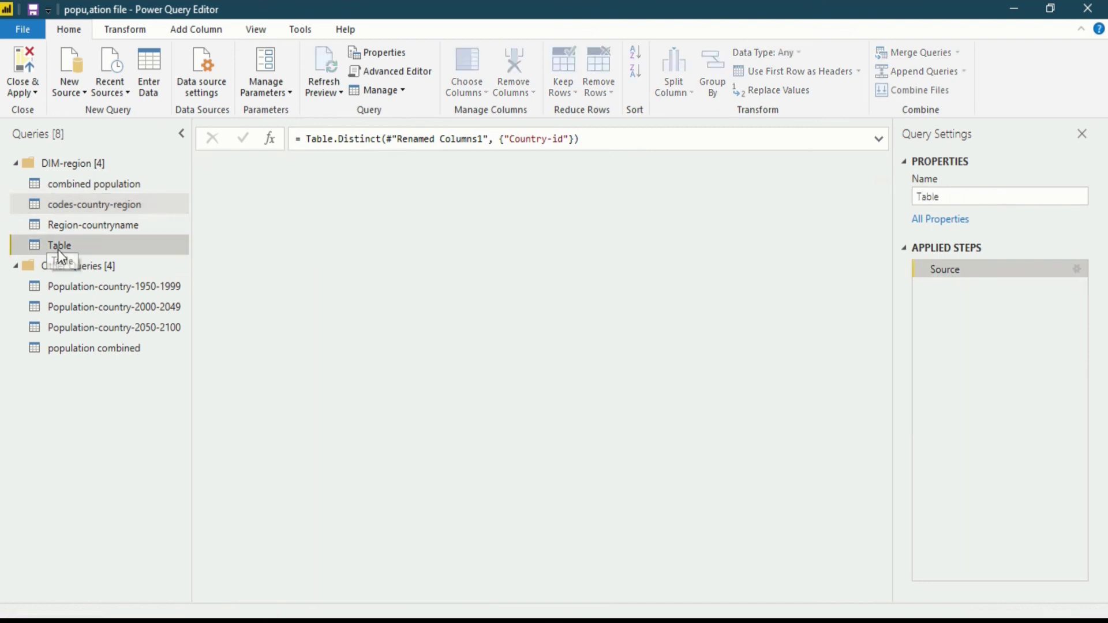
double_click(404, 163)
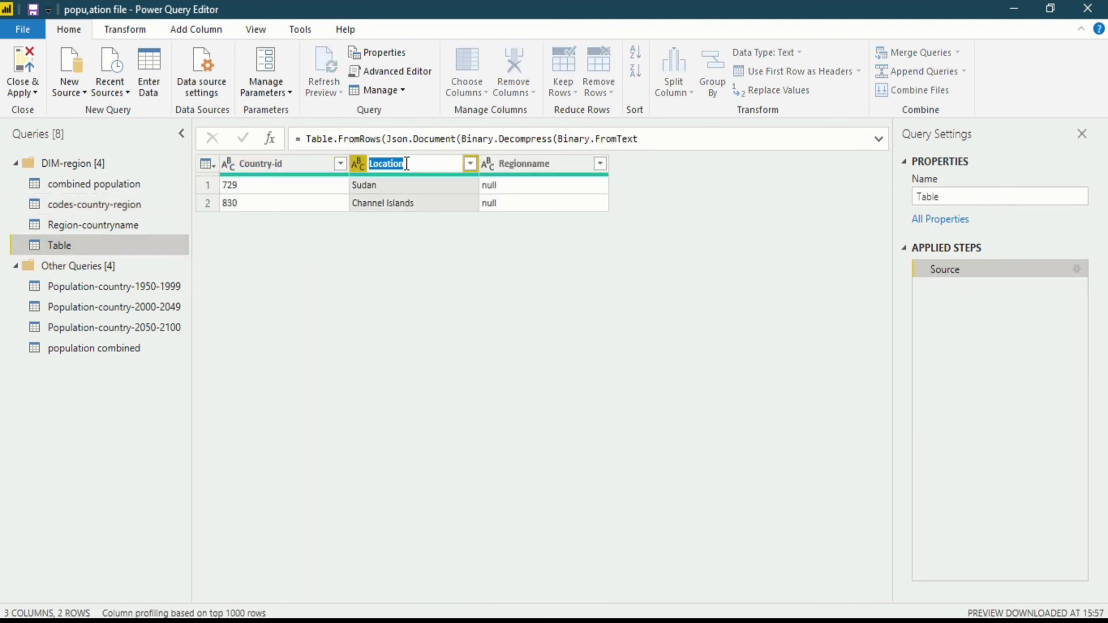
text(Co)
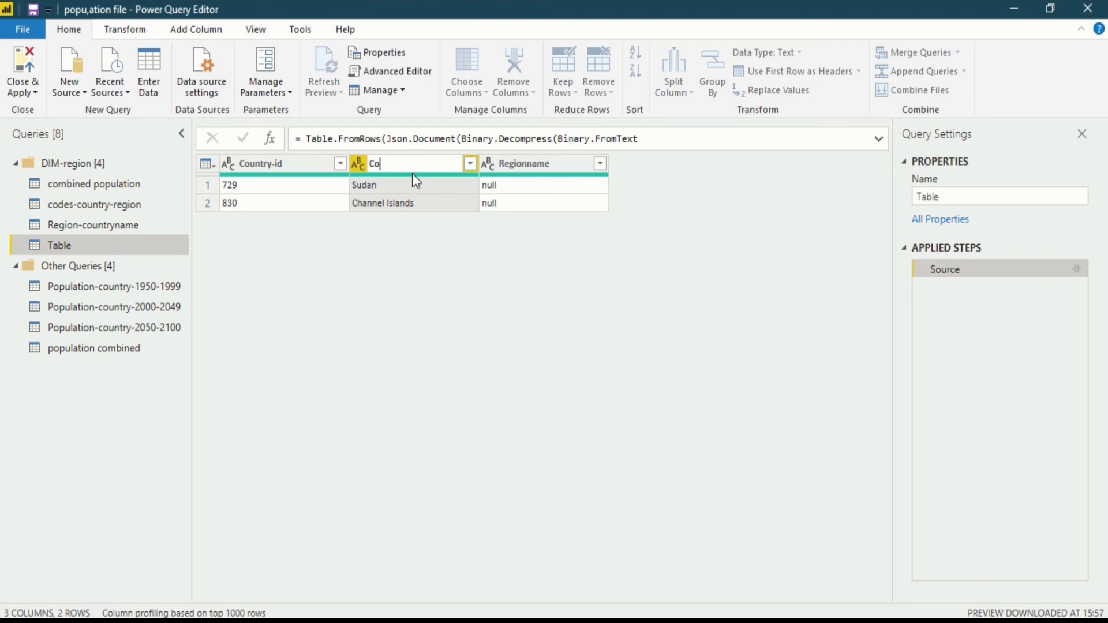
text(untrycode)
key(Return)
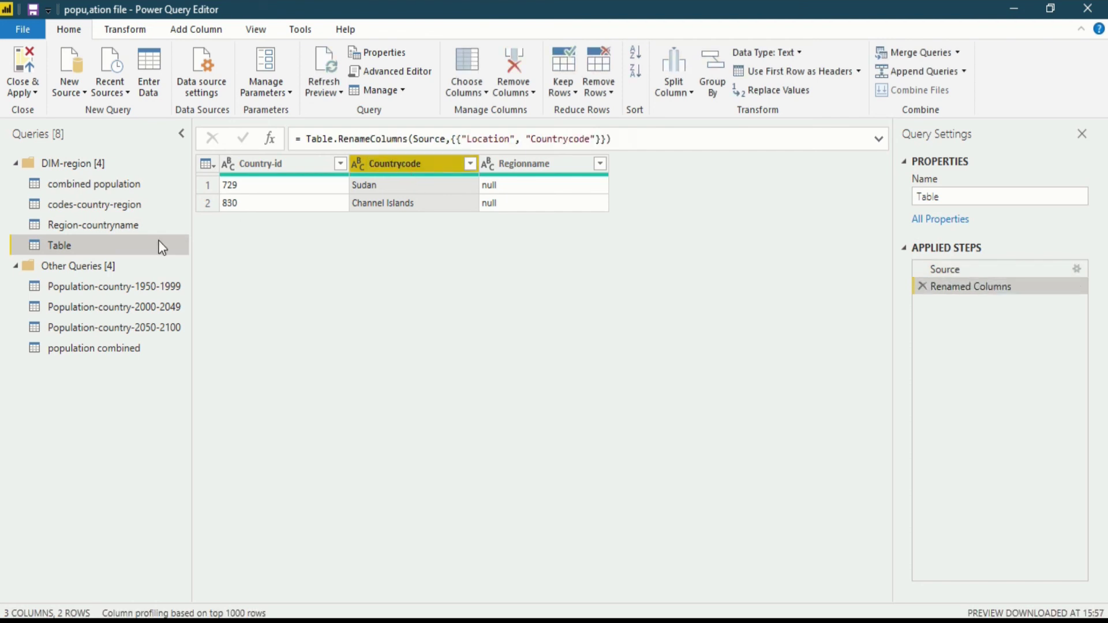
Check the column naming in codes-country-region and rename the second column of the Table query to "country code" to match.
click(131, 206)
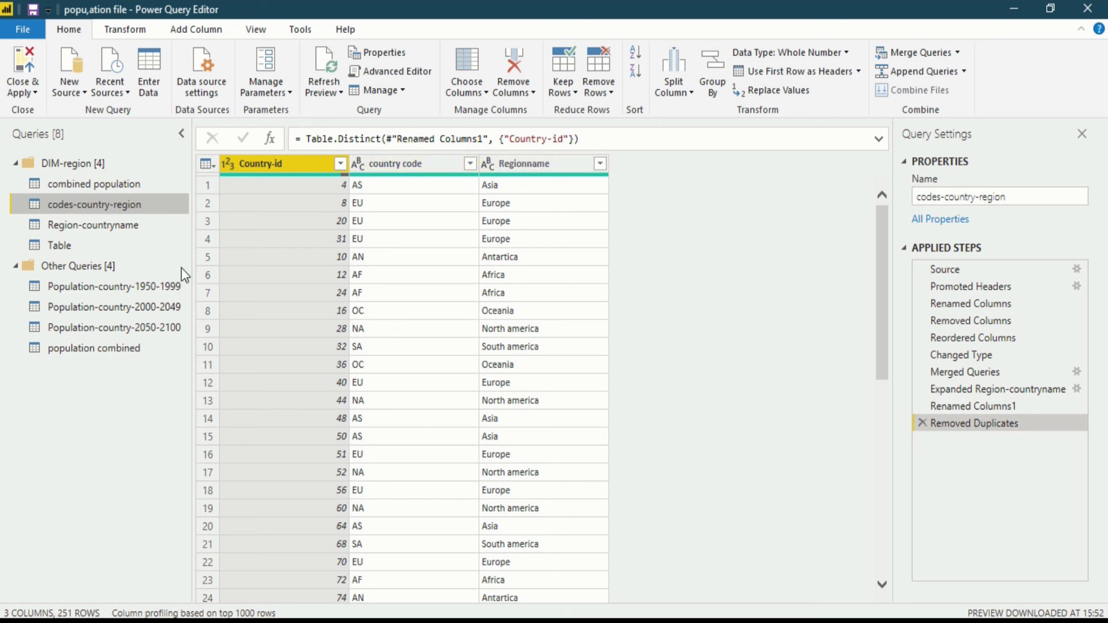
click(140, 249)
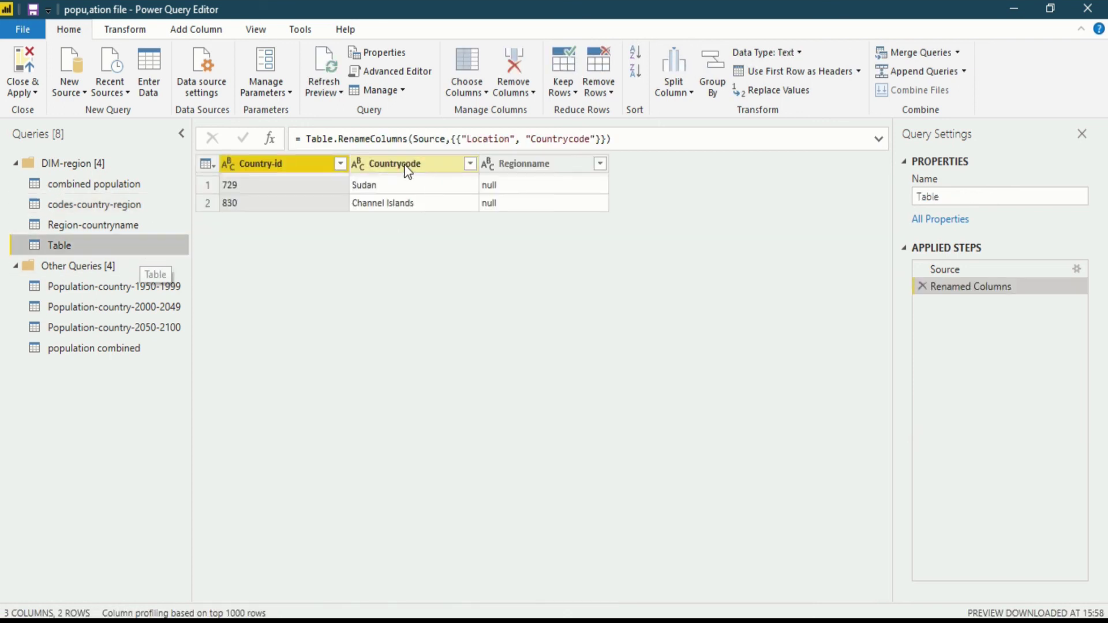
double_click(388, 167)
click(375, 167)
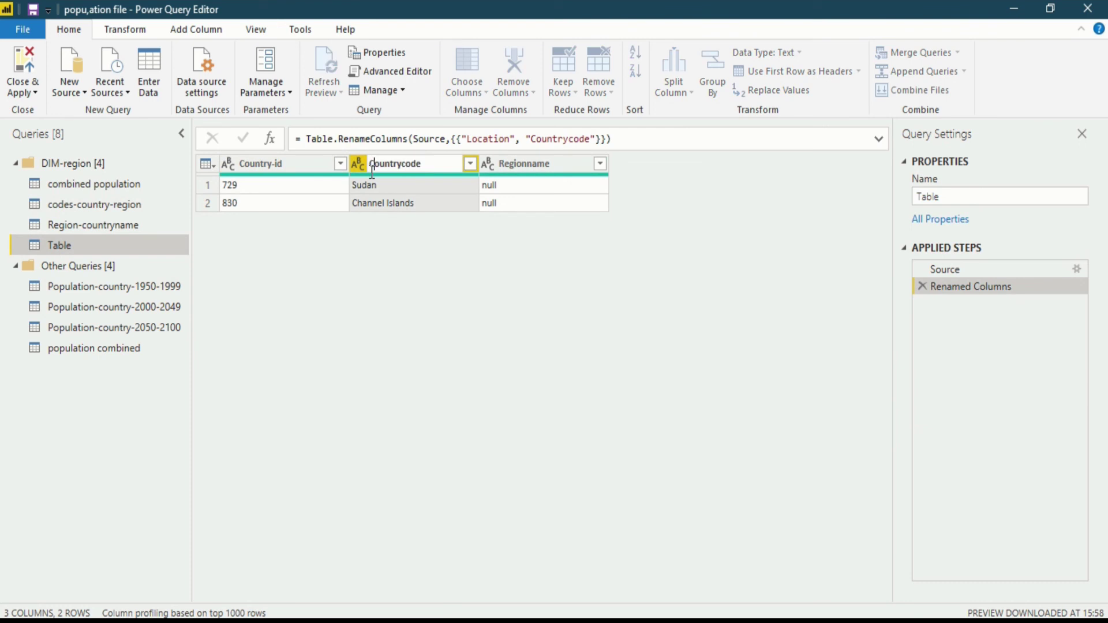
key(BackSpace)
text(c)
click(402, 165)
key(Return)
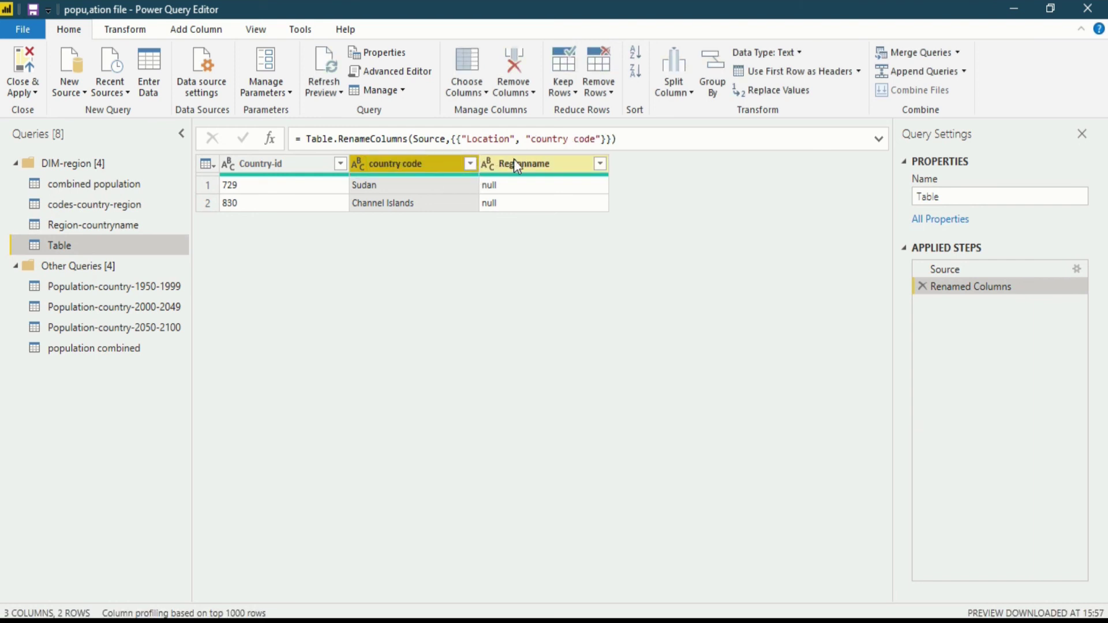
Review codes-country-region, then edit the Table query's source data, setting the 729 row's Location to AF and Regionname to Africa.
click(134, 207)
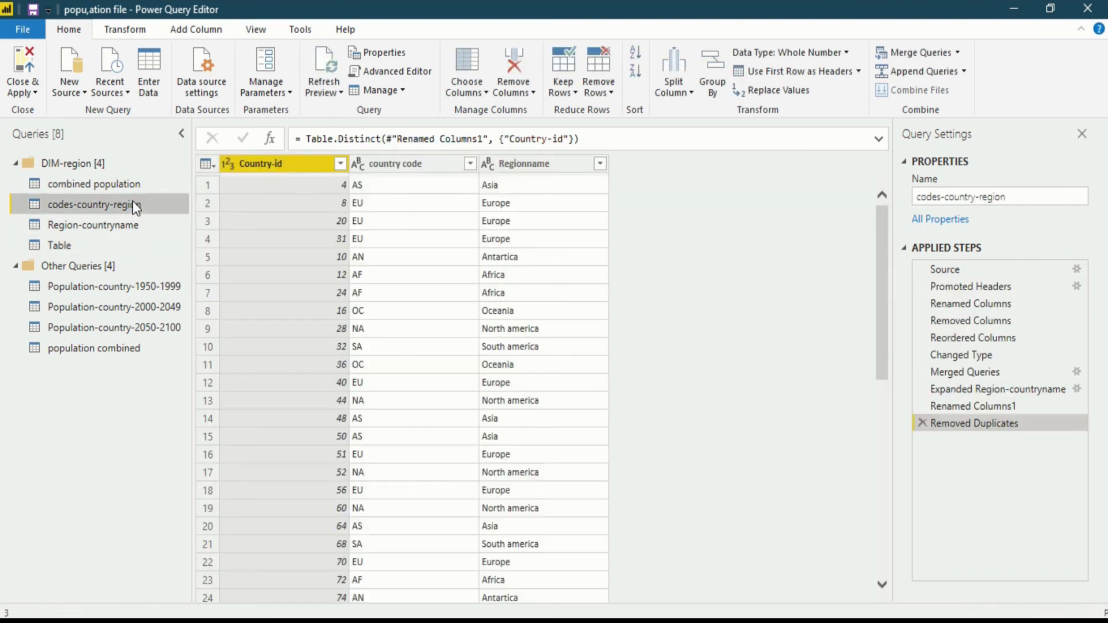
click(116, 245)
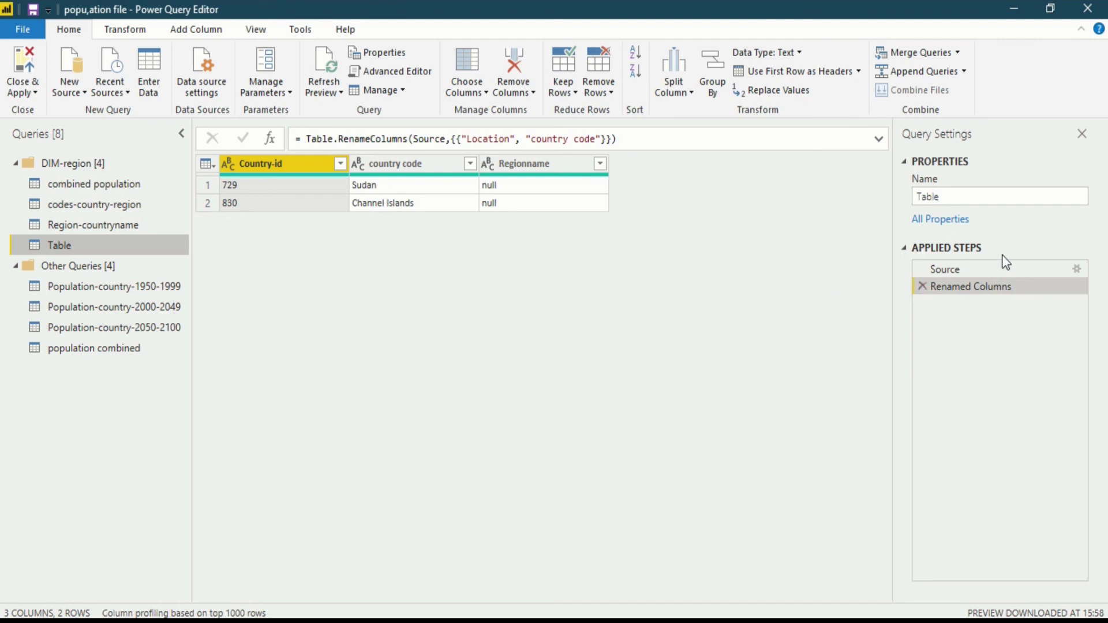
click(1077, 270)
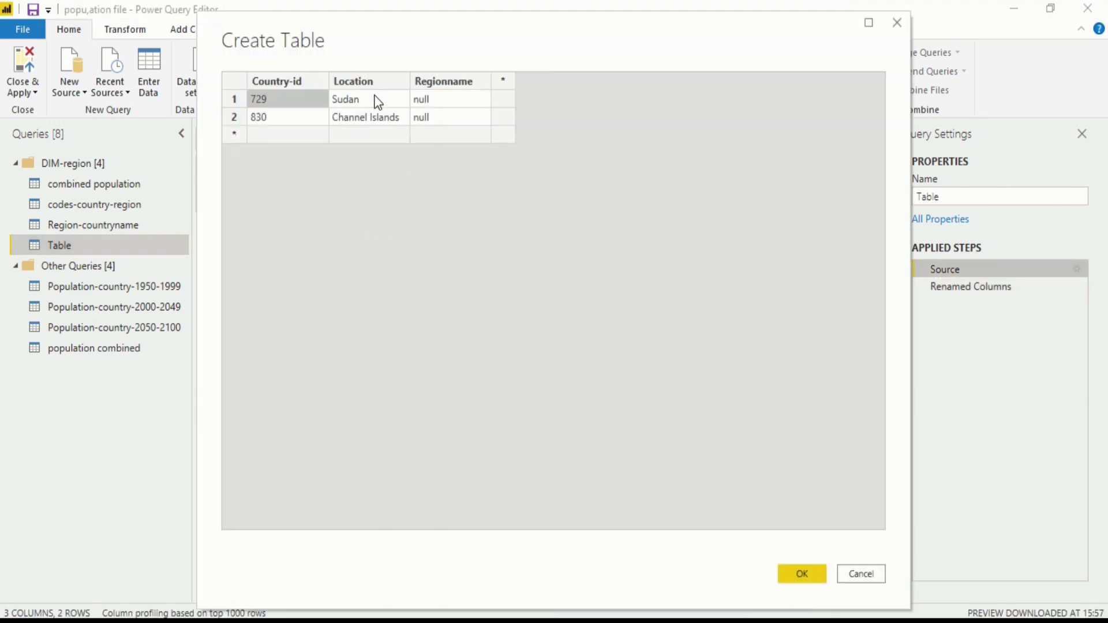
click(358, 97)
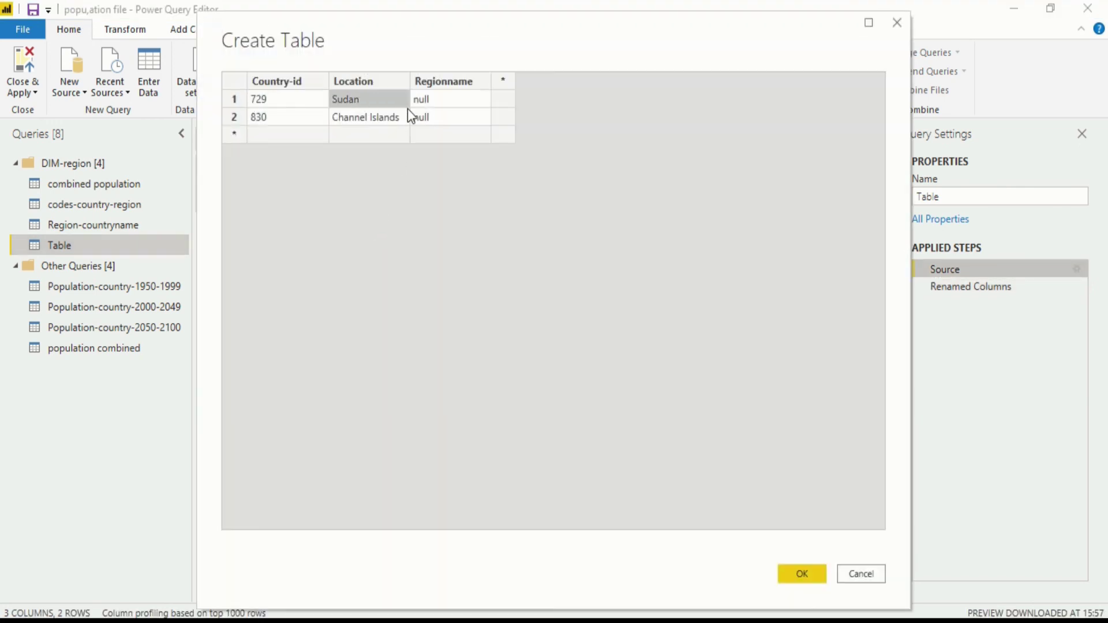
text(AF)
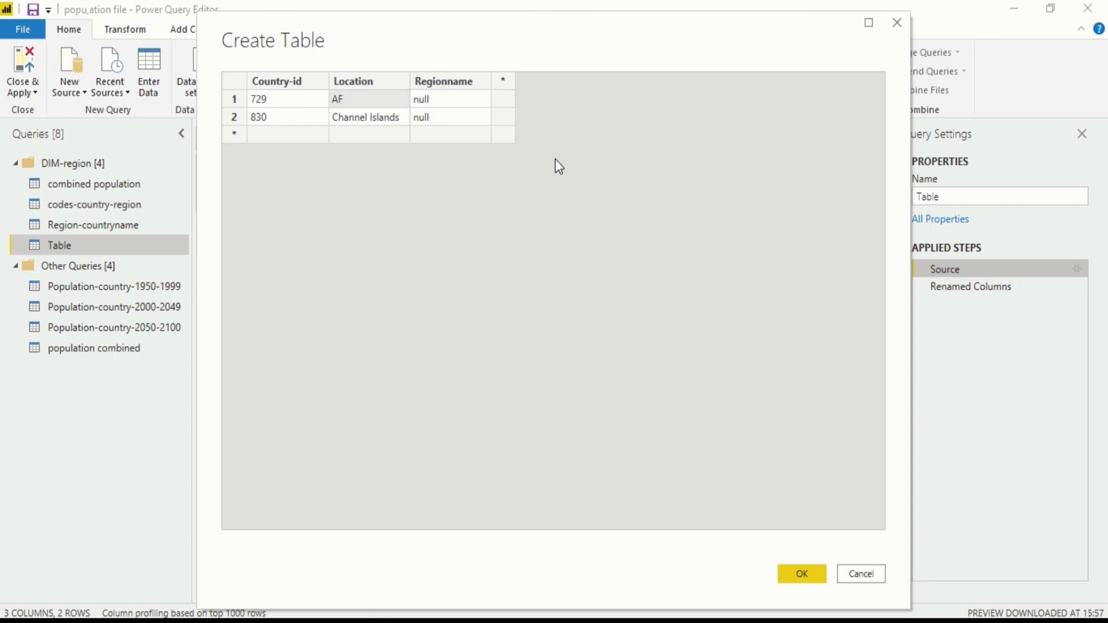
click(452, 99)
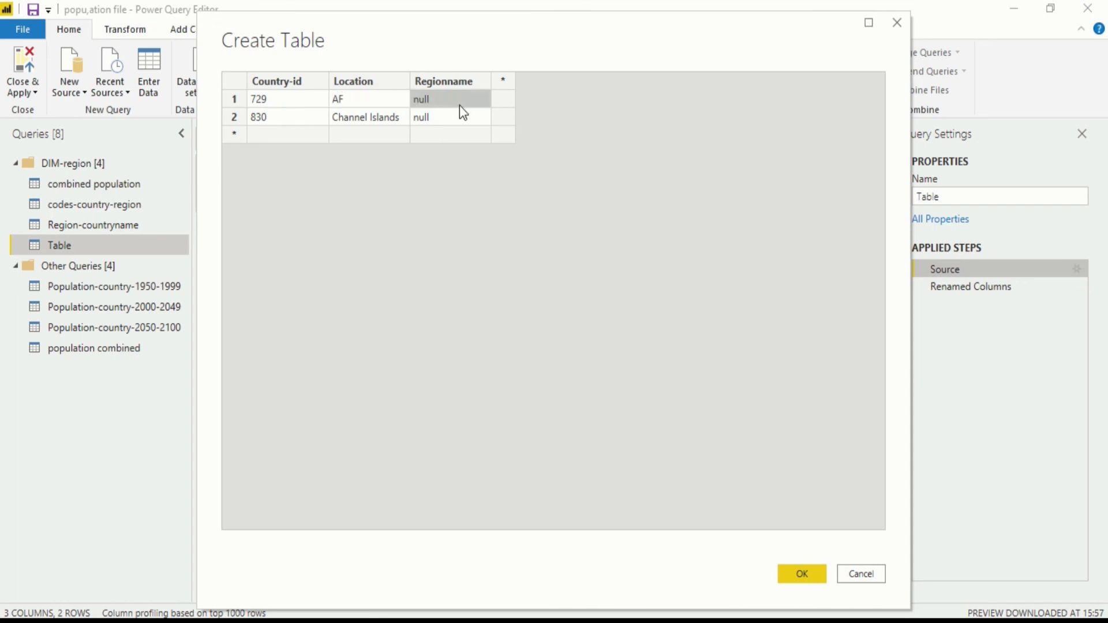
text(Africa)
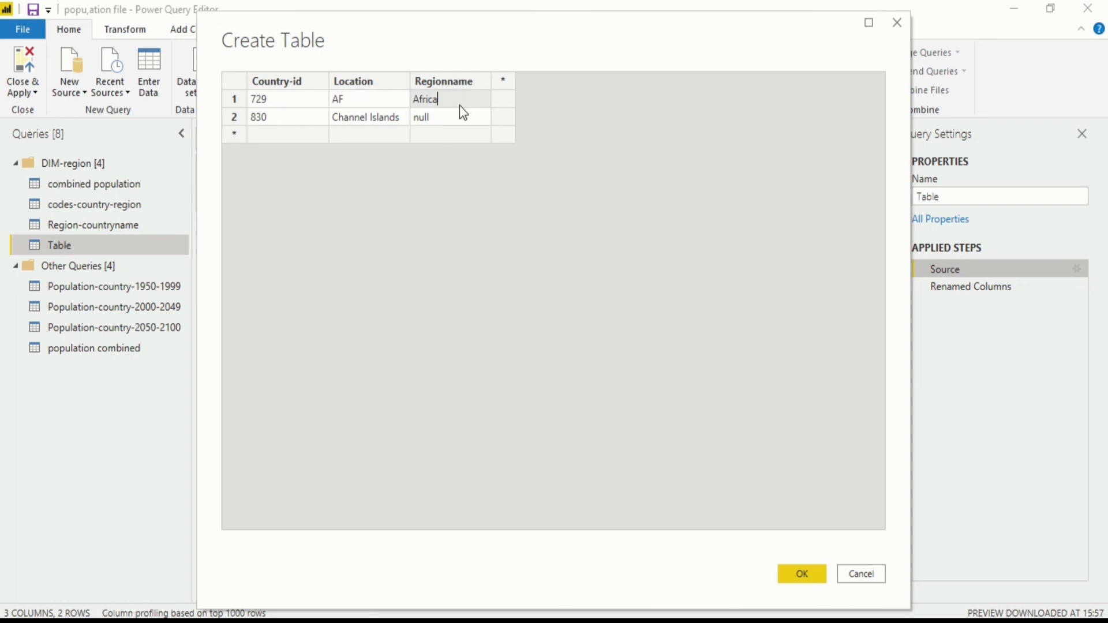
Set the 830 row's Location to EU and Regionname to Europe, and apply the edited table data.
click(356, 115)
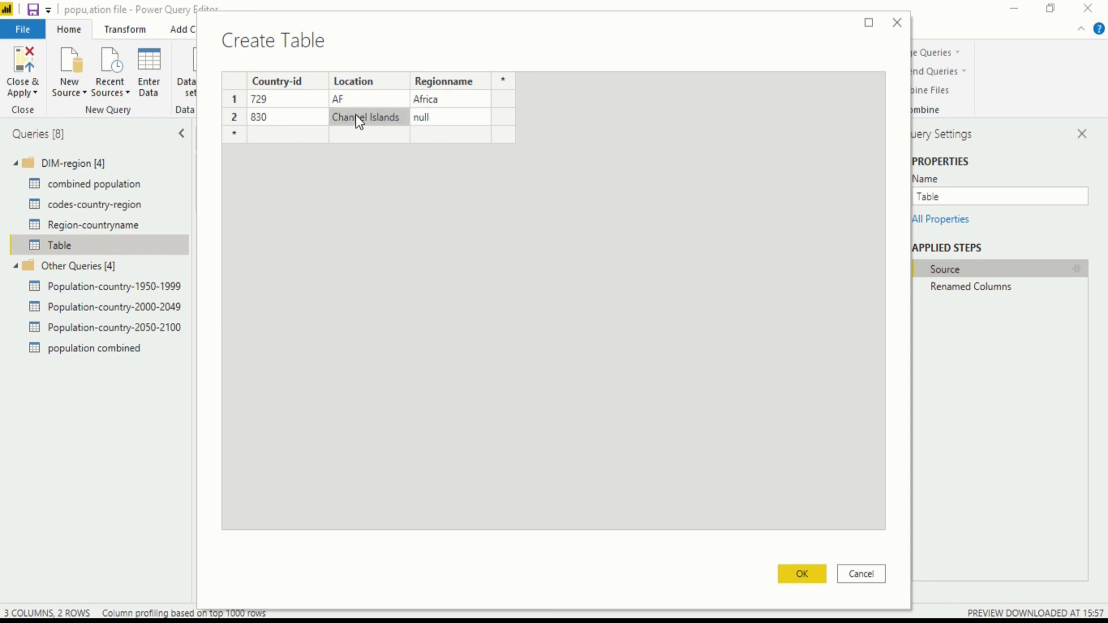
text(Eu)
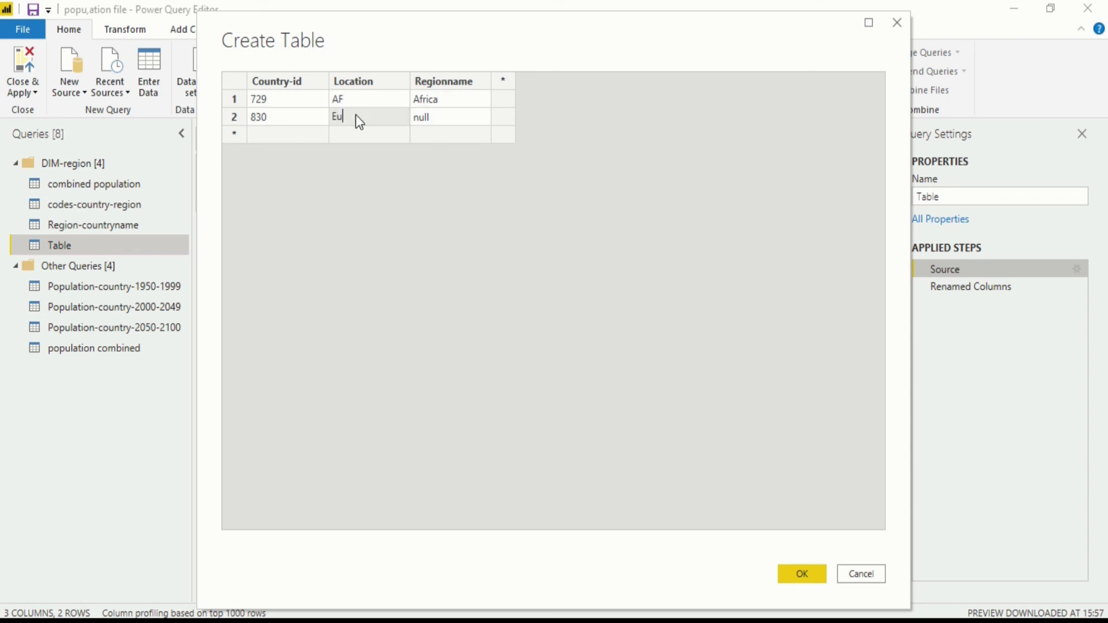
key(BackSpace)
text(U)
click(433, 124)
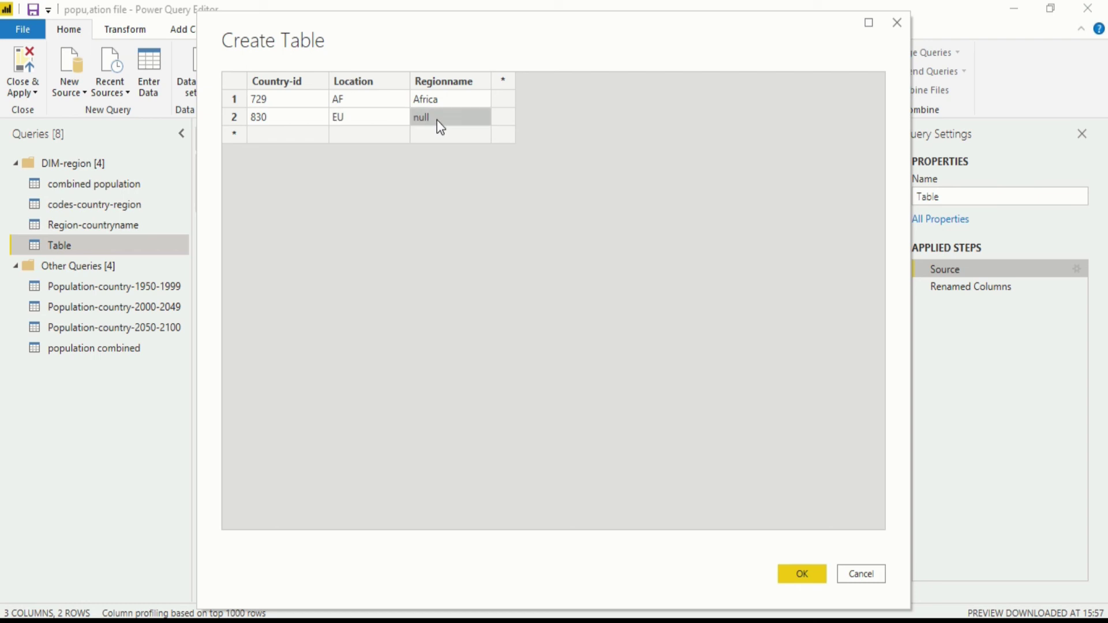
text(eur)
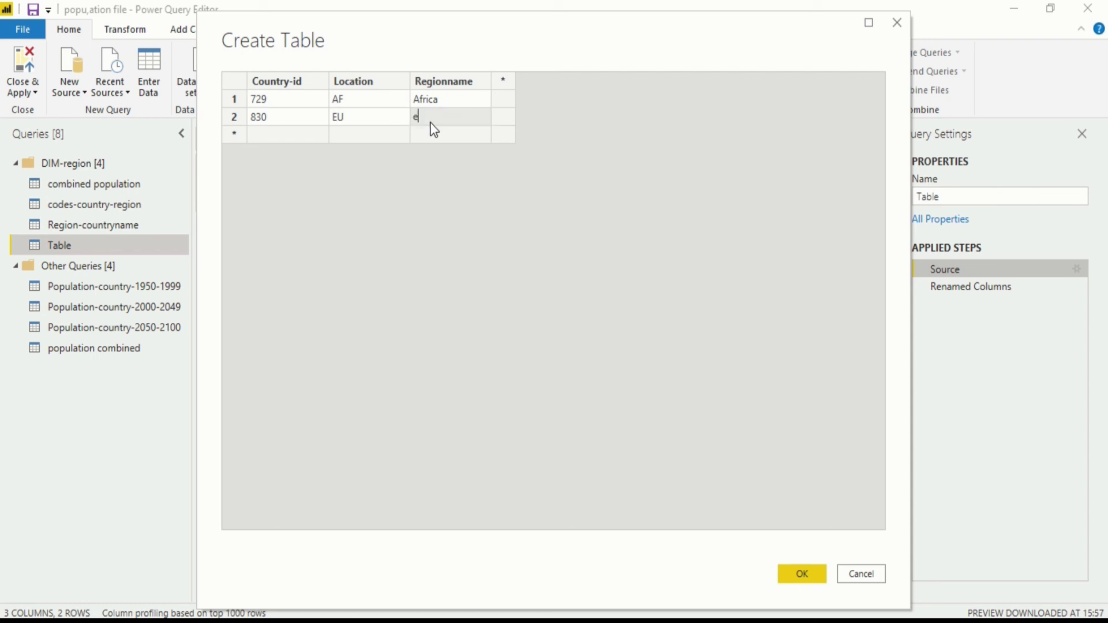
key(BackSpace)
key(BackSpace)
key(BackSpace)
text(Europe)
key(Return)
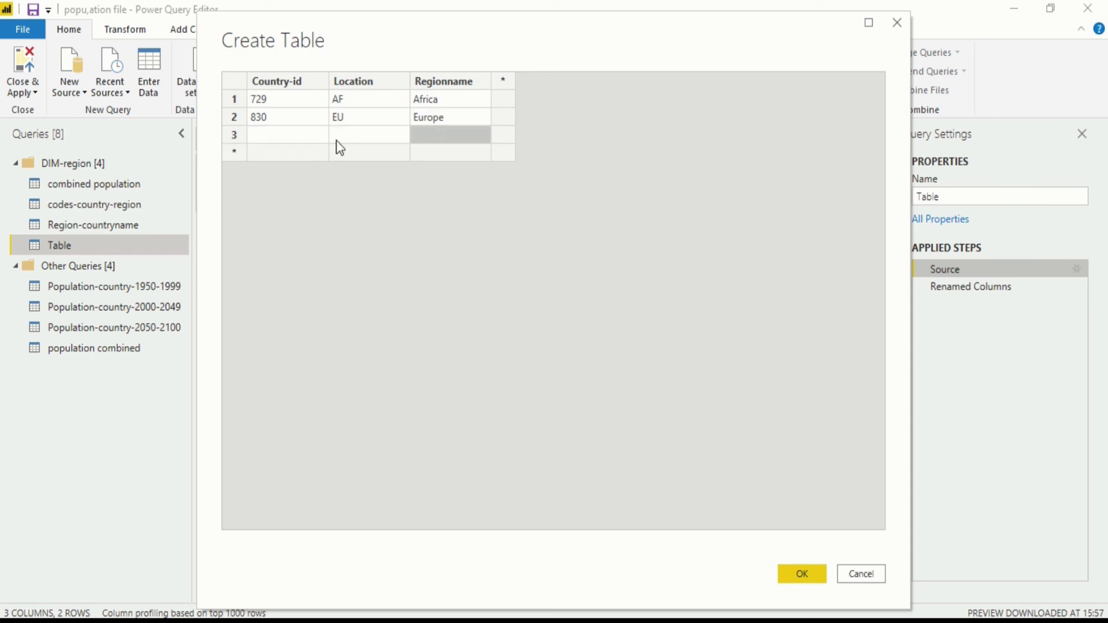
click(811, 568)
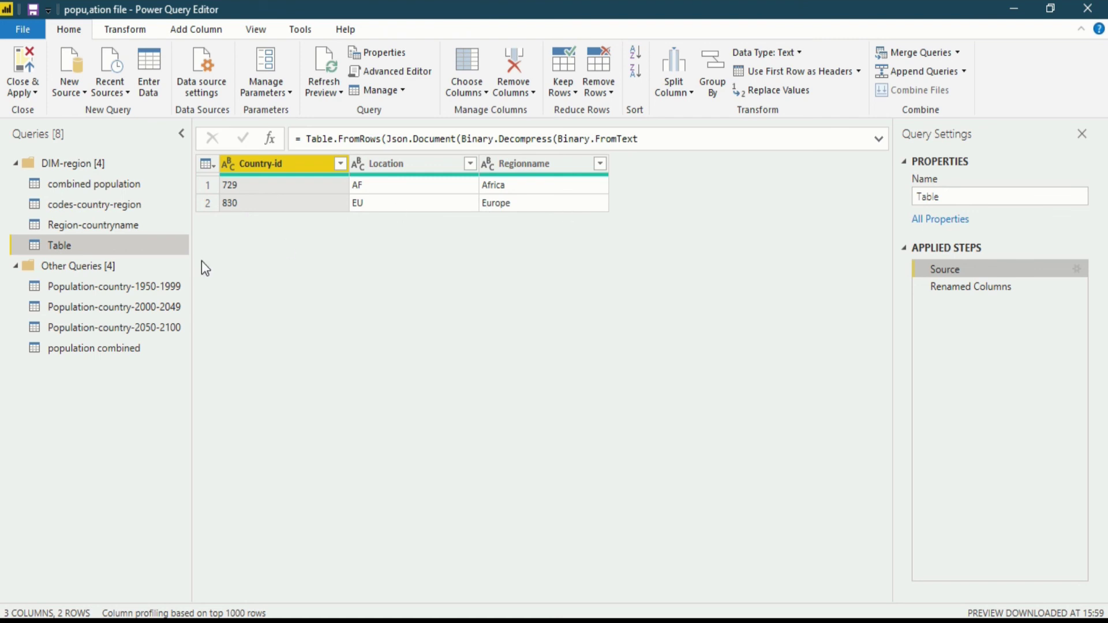
Compare the rows and columns of the codes-country-region, combined population and Table queries.
click(112, 212)
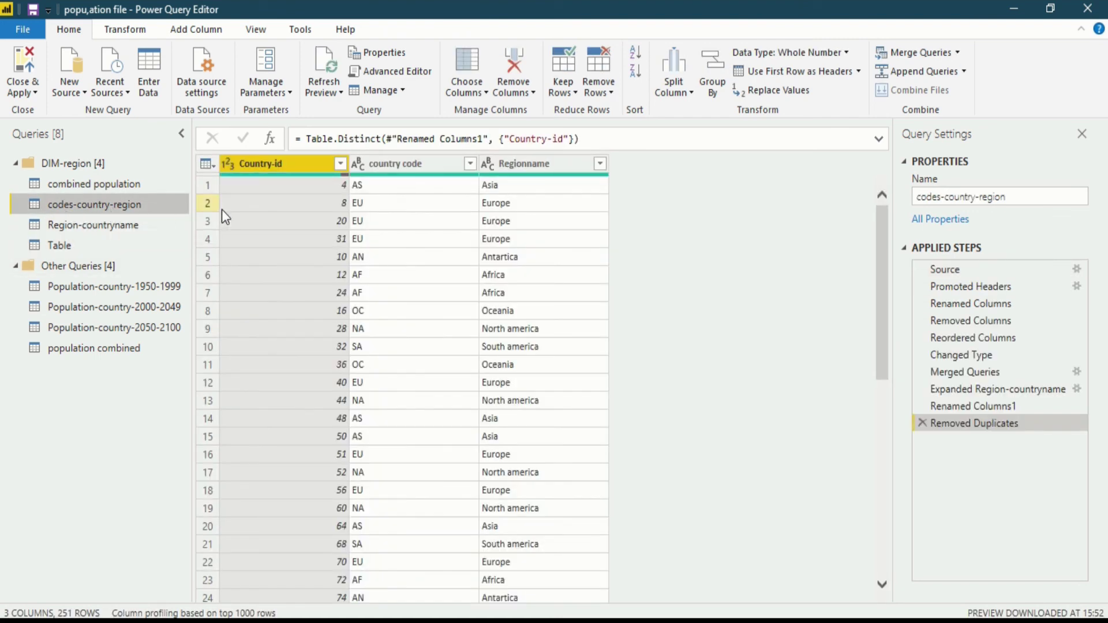
scroll(428, 343, down, 15)
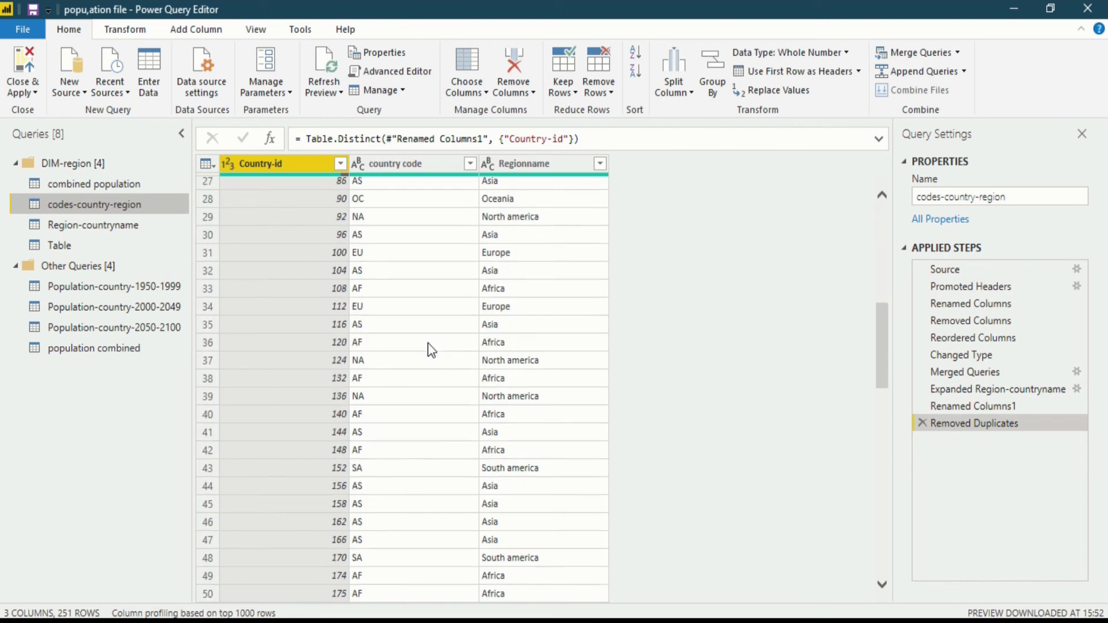
scroll(428, 342, down, 20)
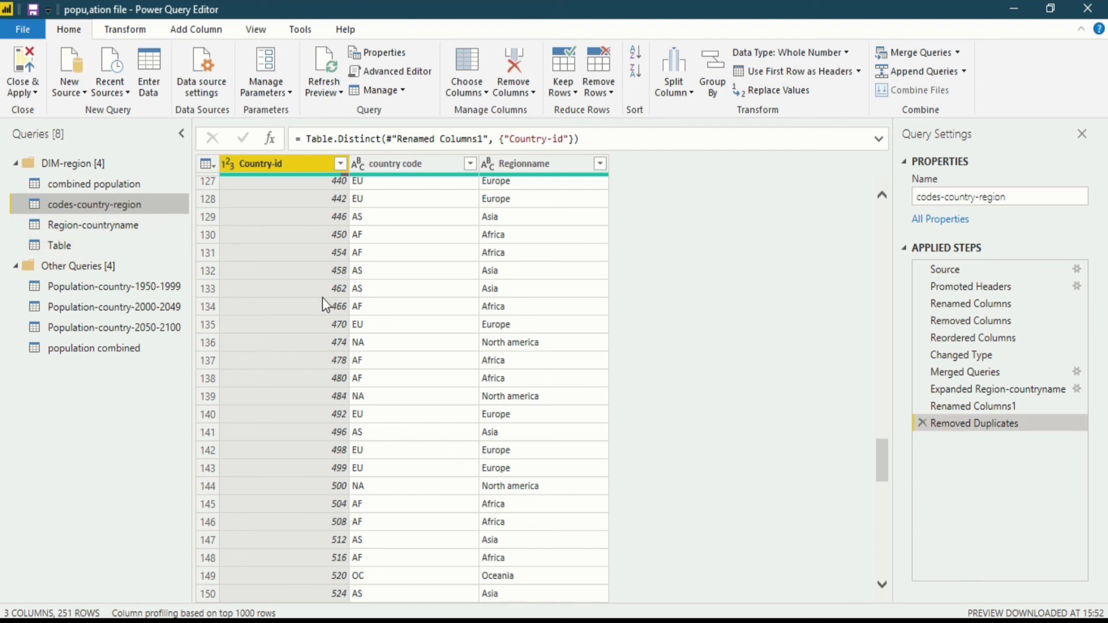
click(131, 180)
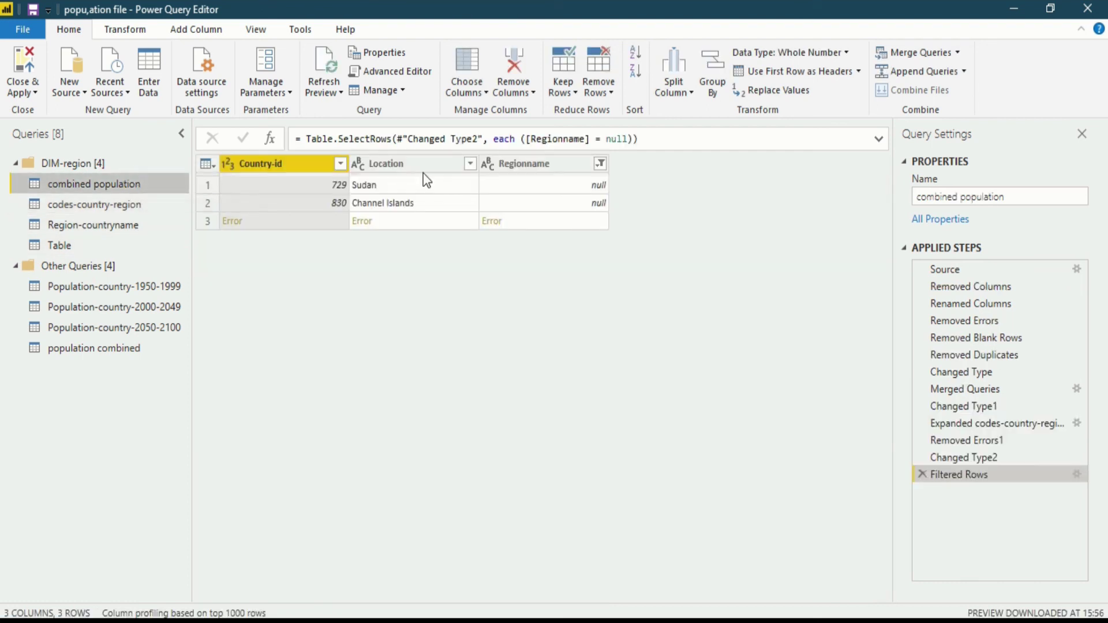
click(149, 211)
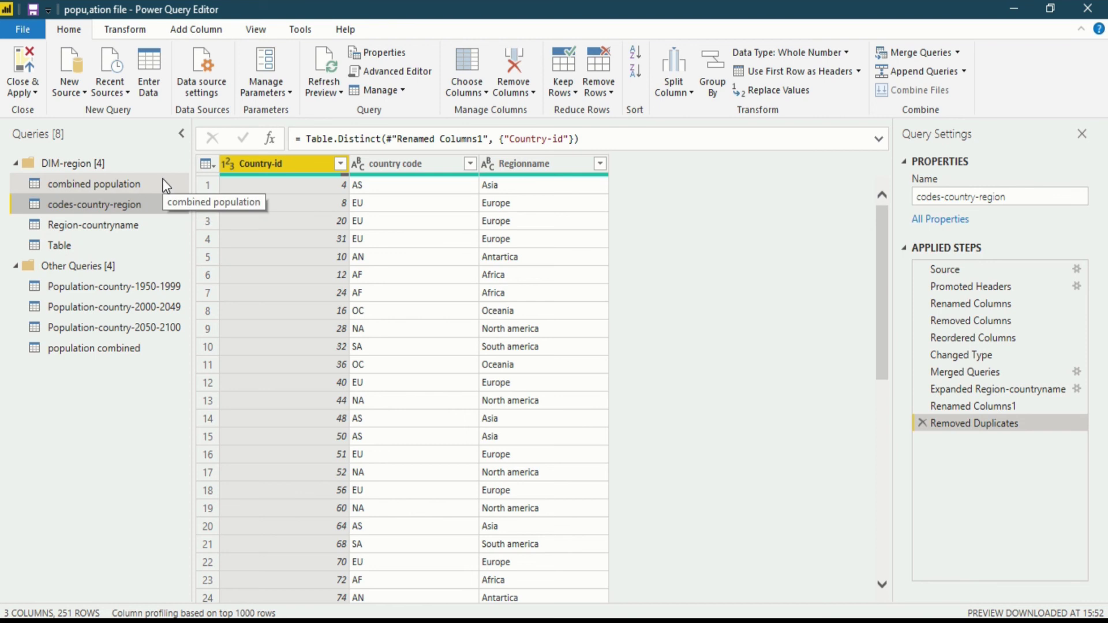
click(104, 247)
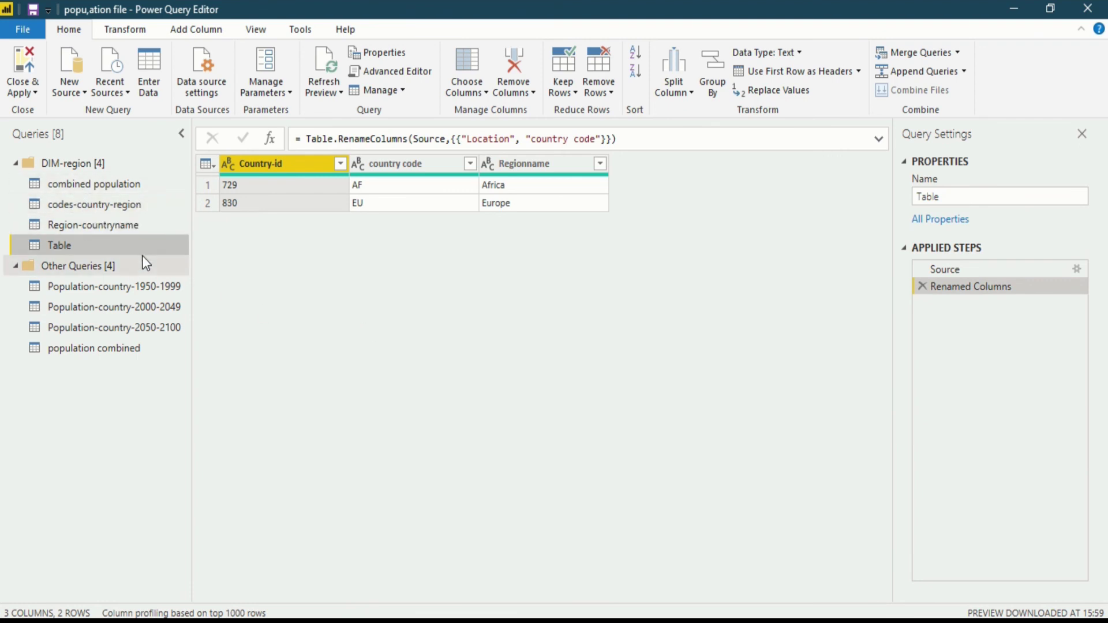
Append the Table query to codes-country-region within the existing query.
click(148, 211)
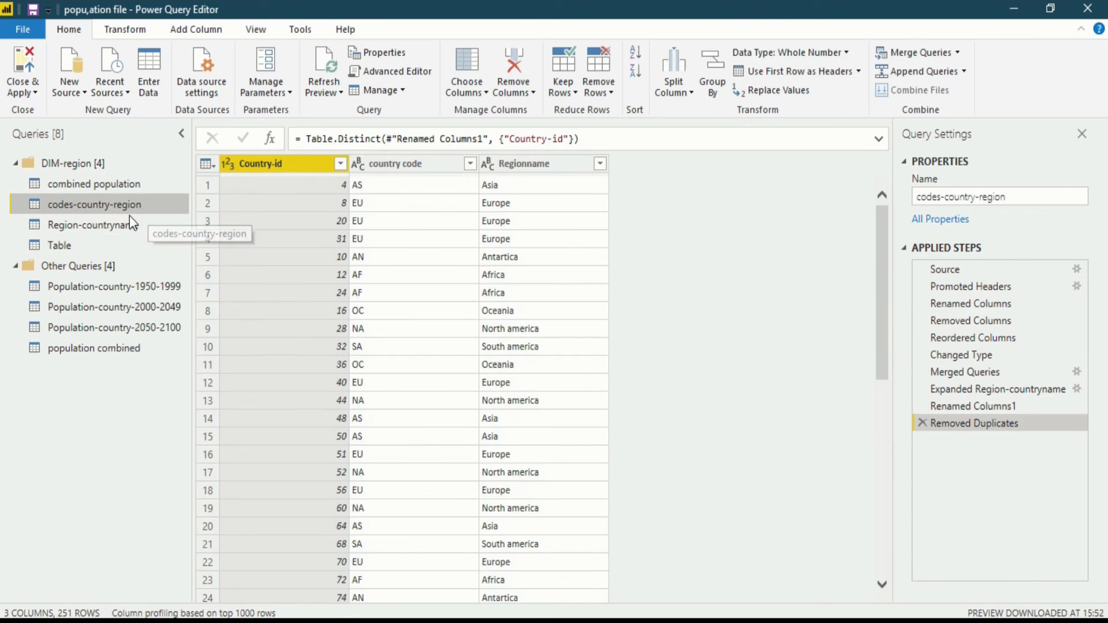
click(964, 71)
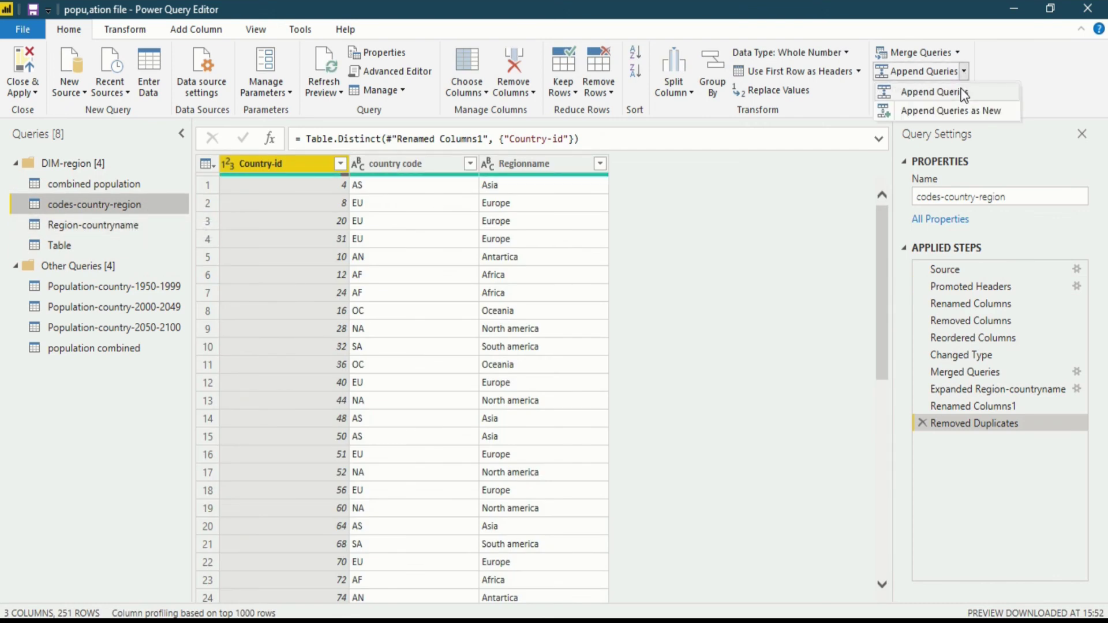
click(963, 92)
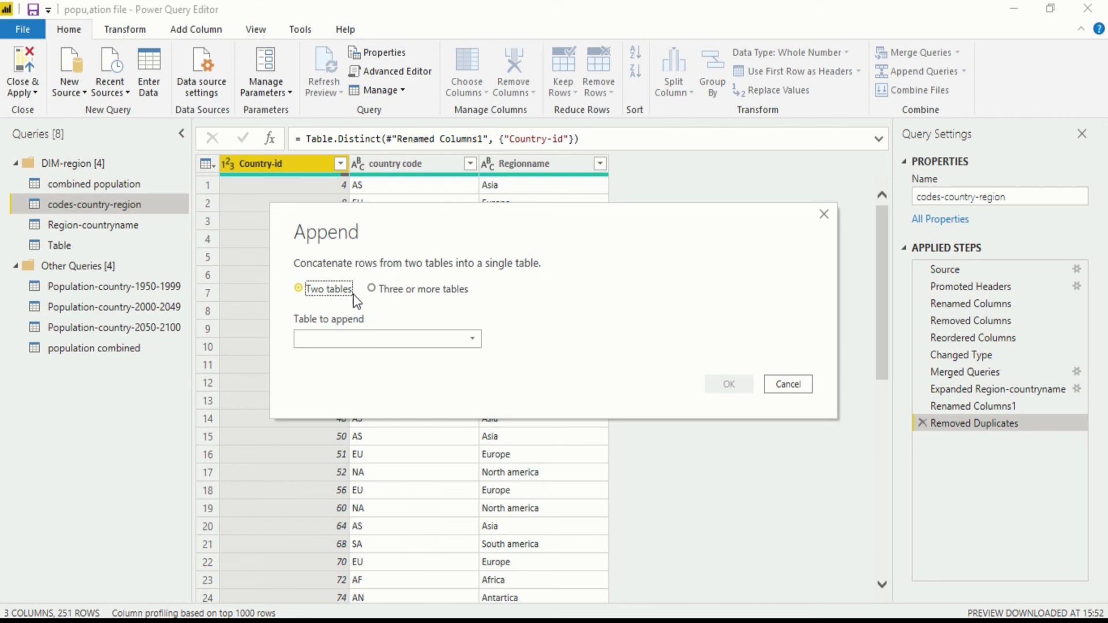
click(414, 337)
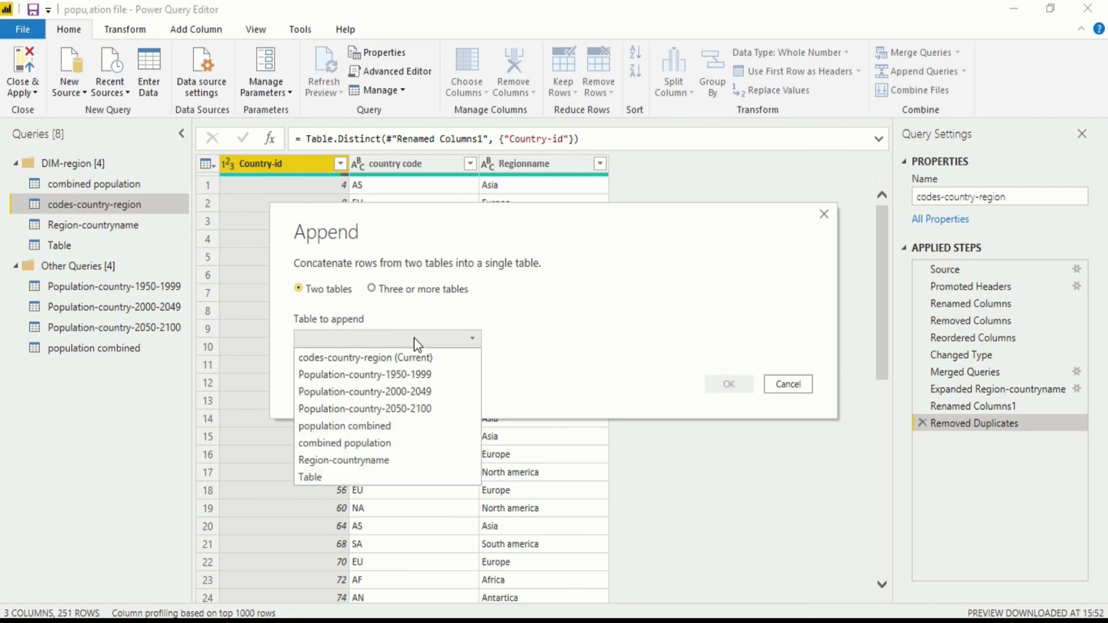
click(364, 468)
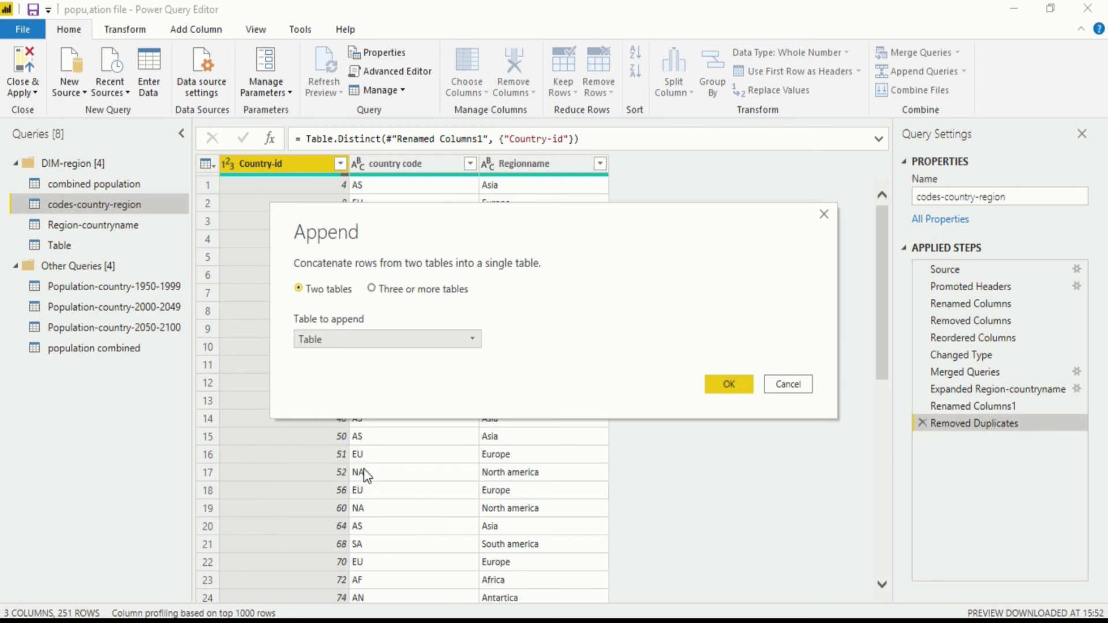
click(729, 384)
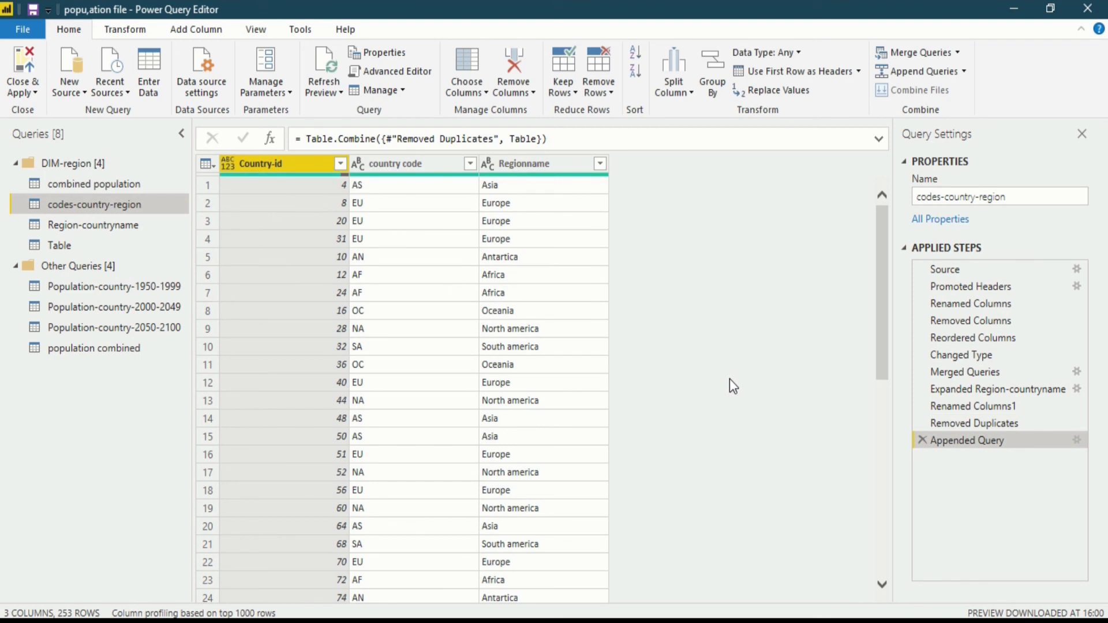
Filter codes-country-region to Country-id 729 to check the appended row, and delete the filter step.
scroll(729, 378, down, 6)
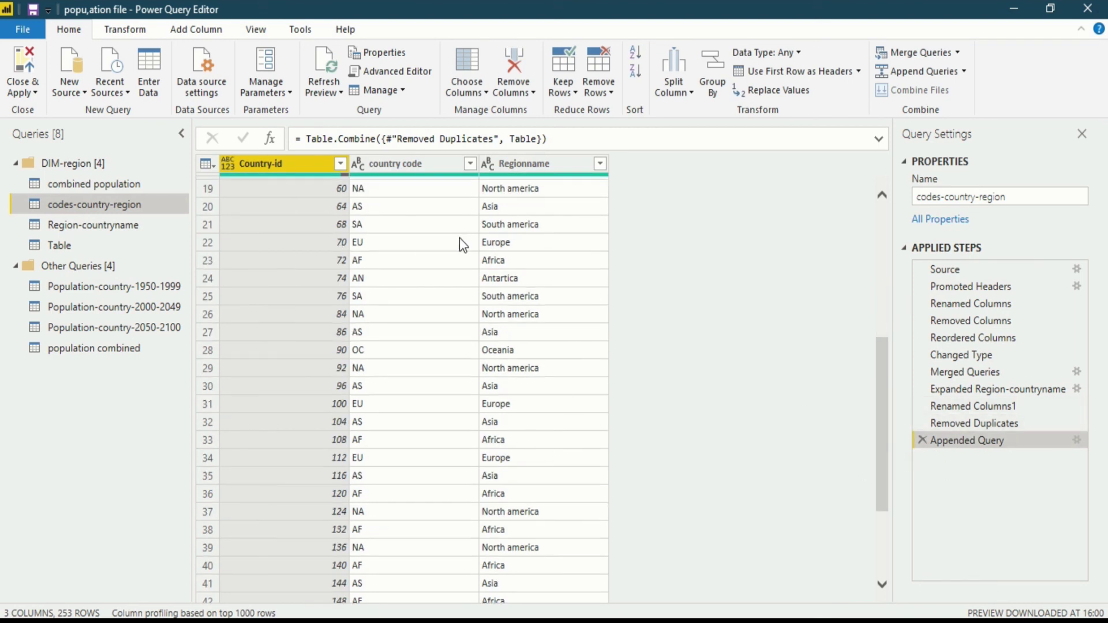
click(340, 165)
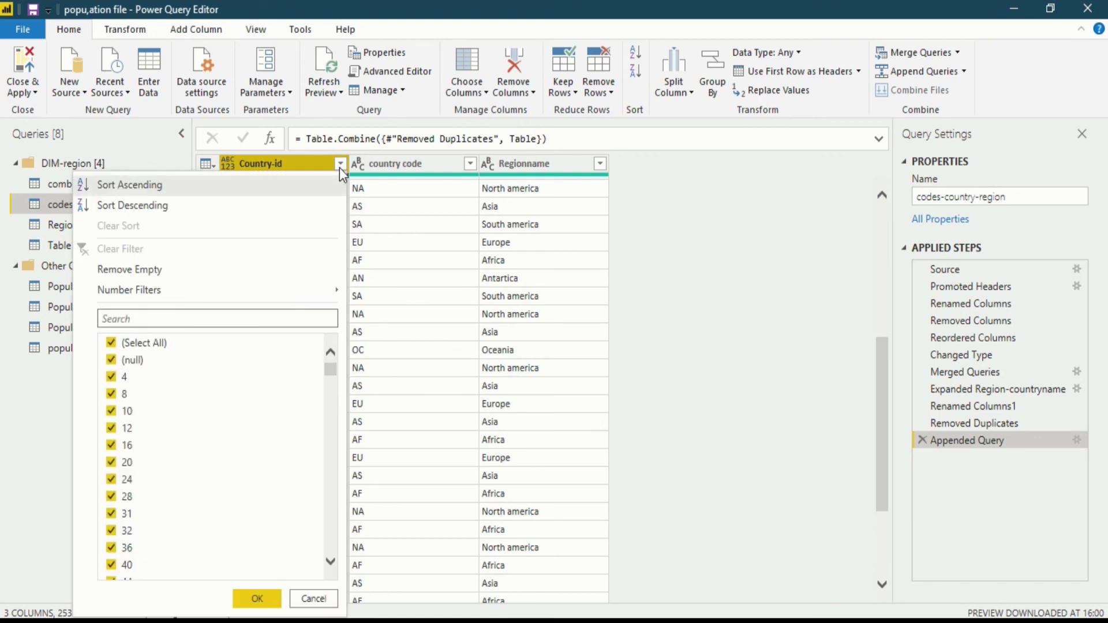
click(164, 319)
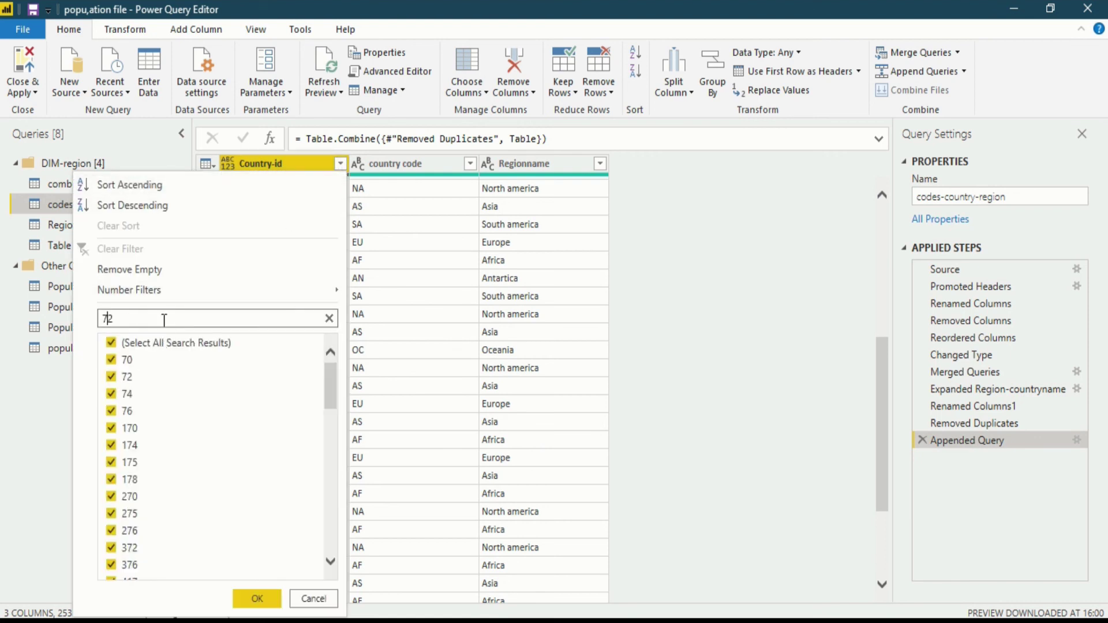
text(29)
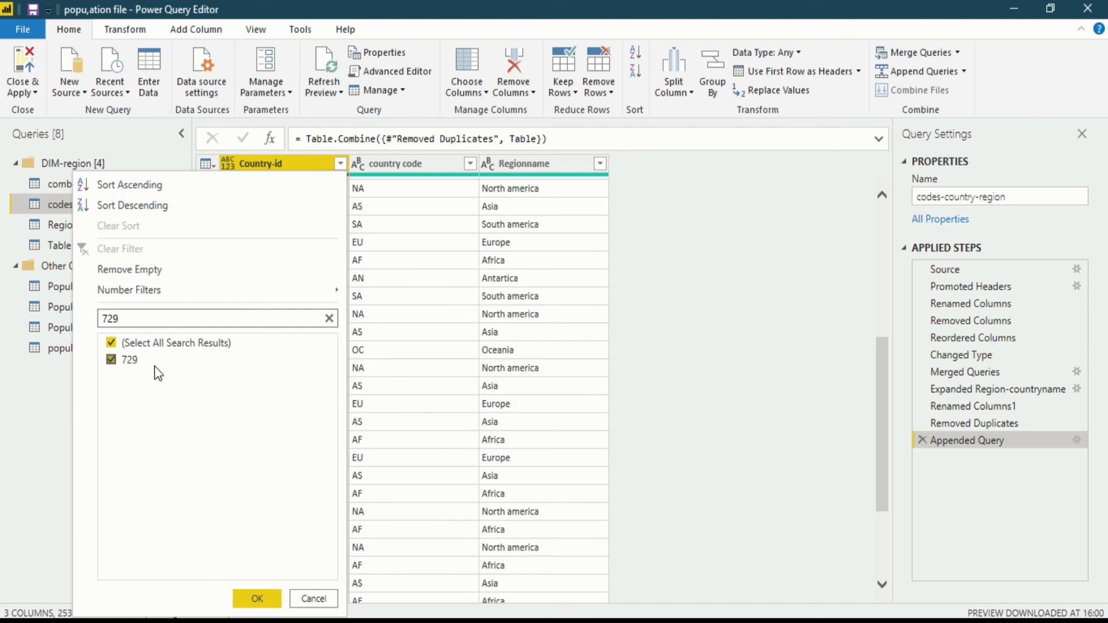
click(257, 598)
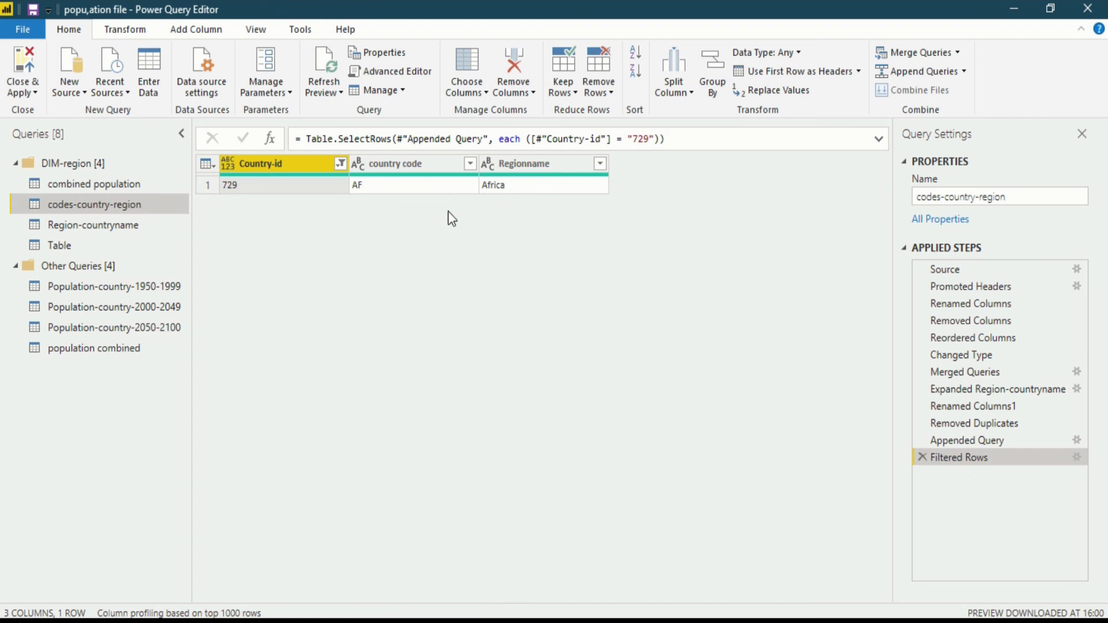
click(923, 457)
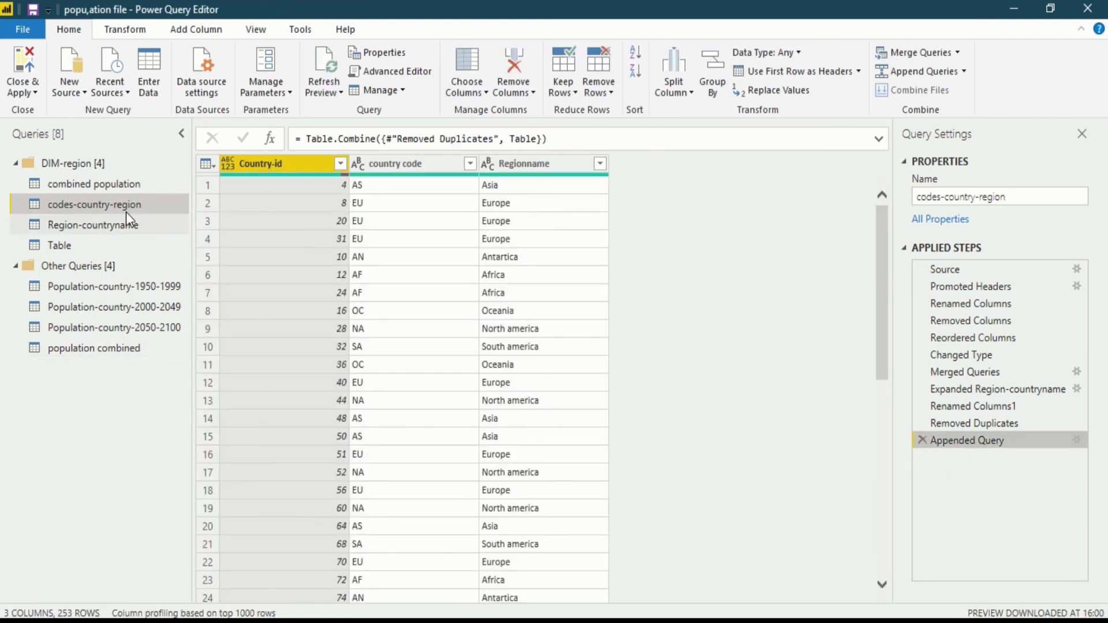
Delete the Filtered Rows step from combined population and refresh its preview.
click(140, 184)
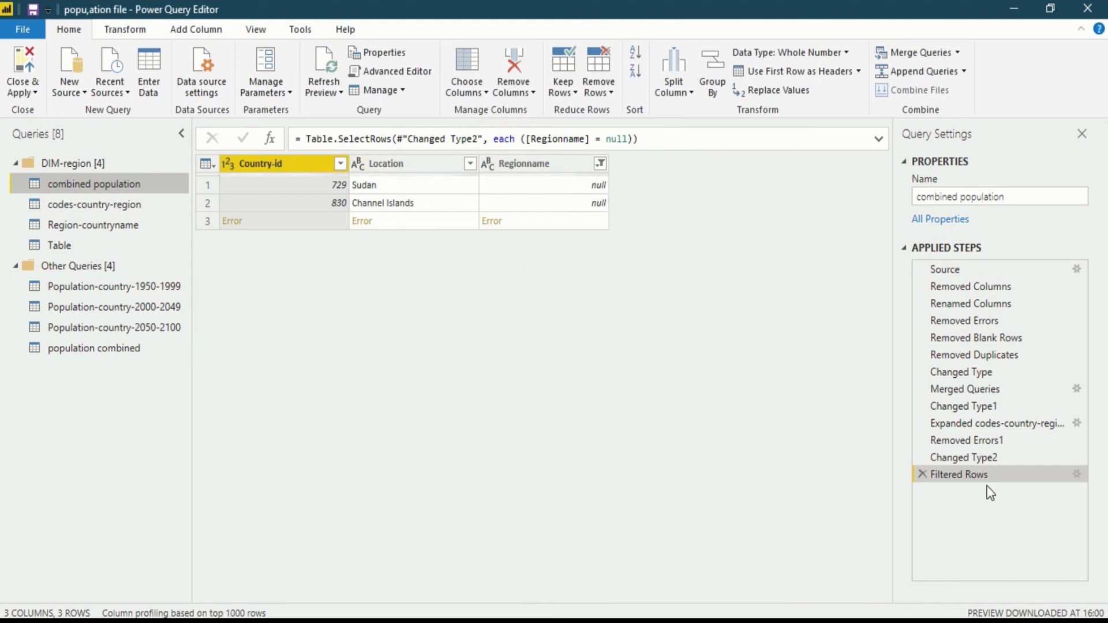
click(923, 474)
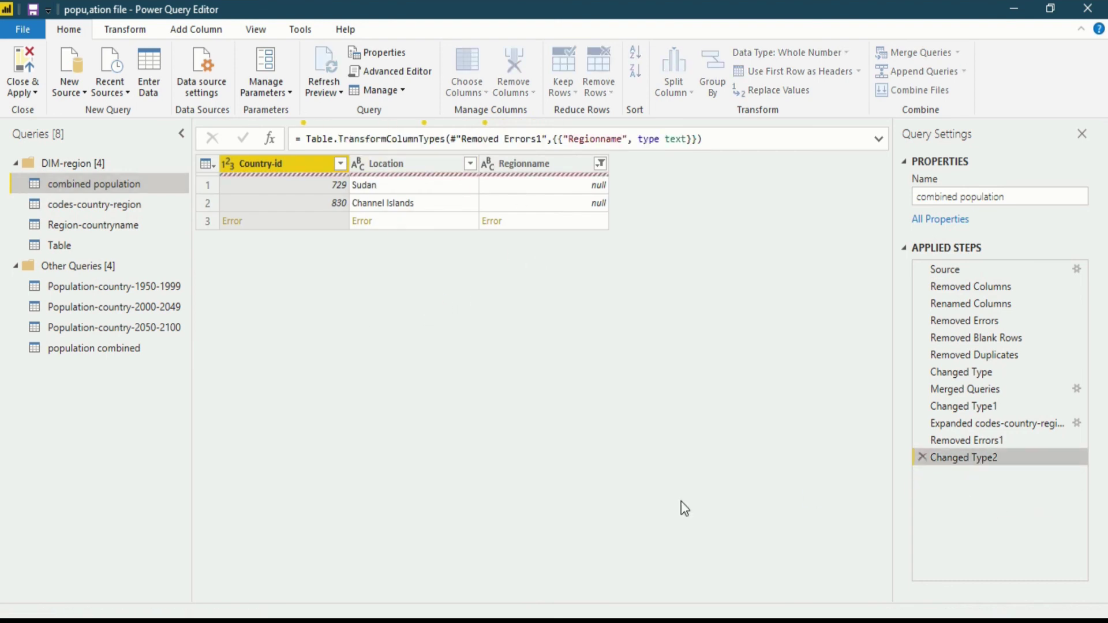
click(341, 68)
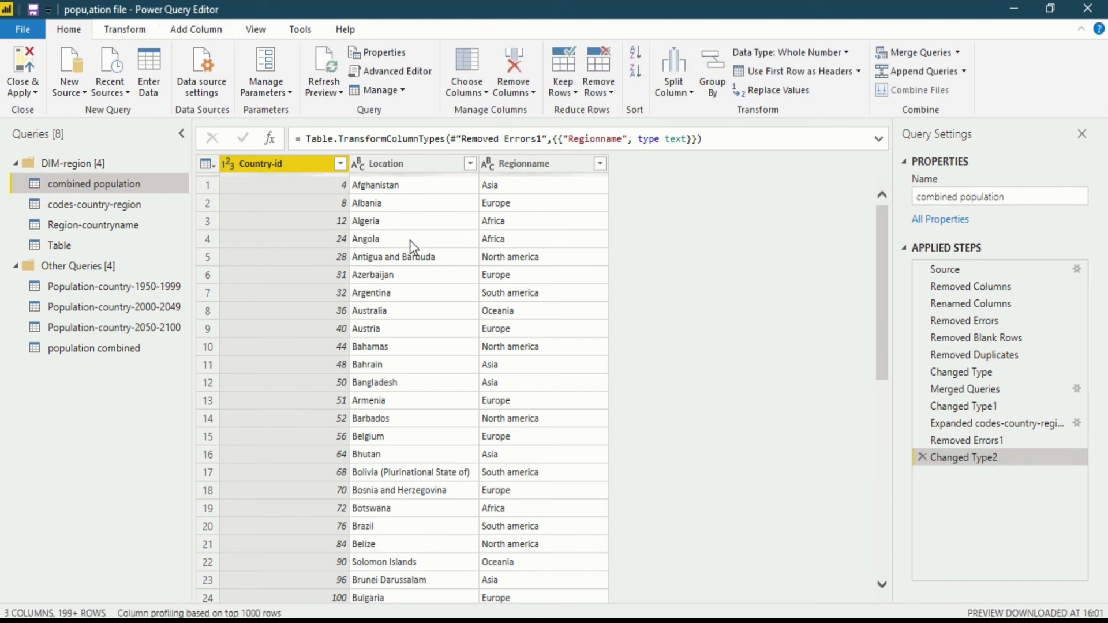
Filter combined population to Country-id 729 to check Sudan's region, and delete the filter step.
click(342, 164)
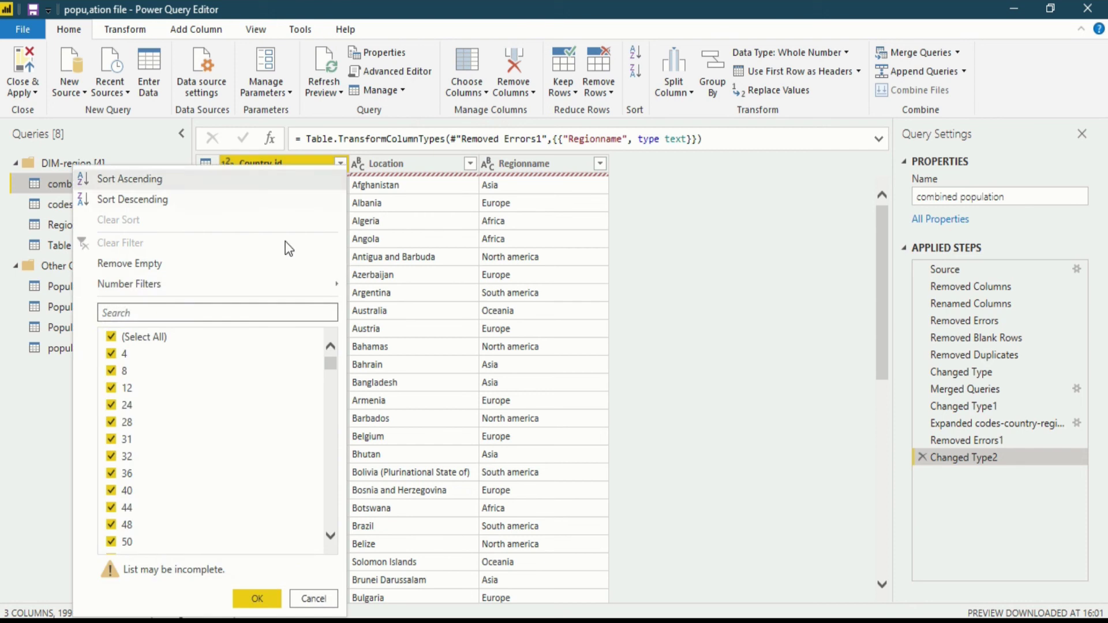
click(182, 311)
text(729)
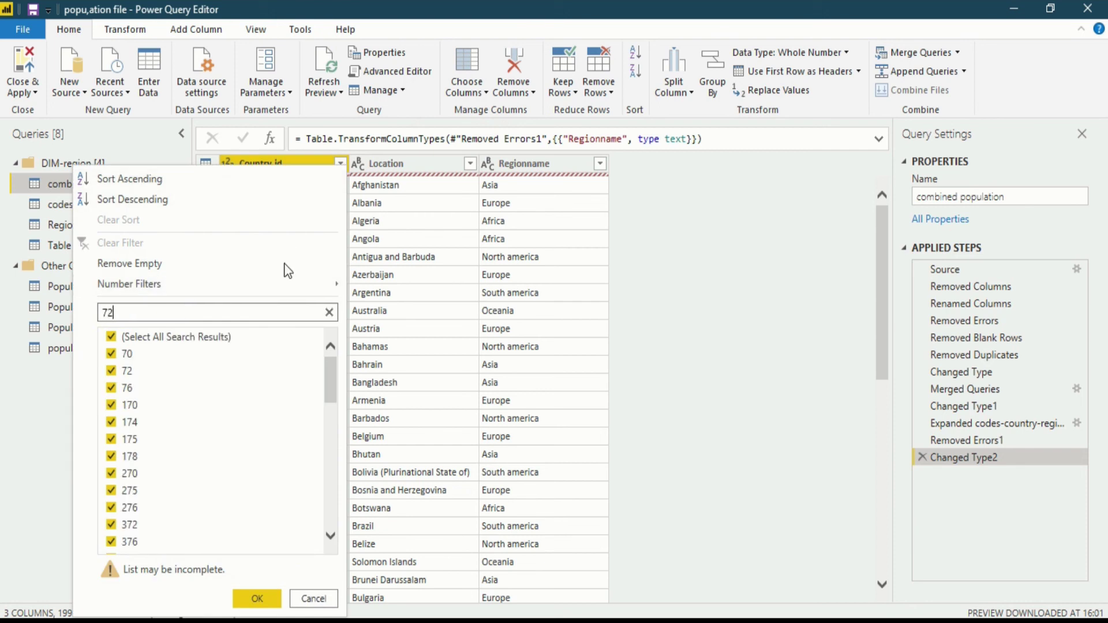
click(181, 355)
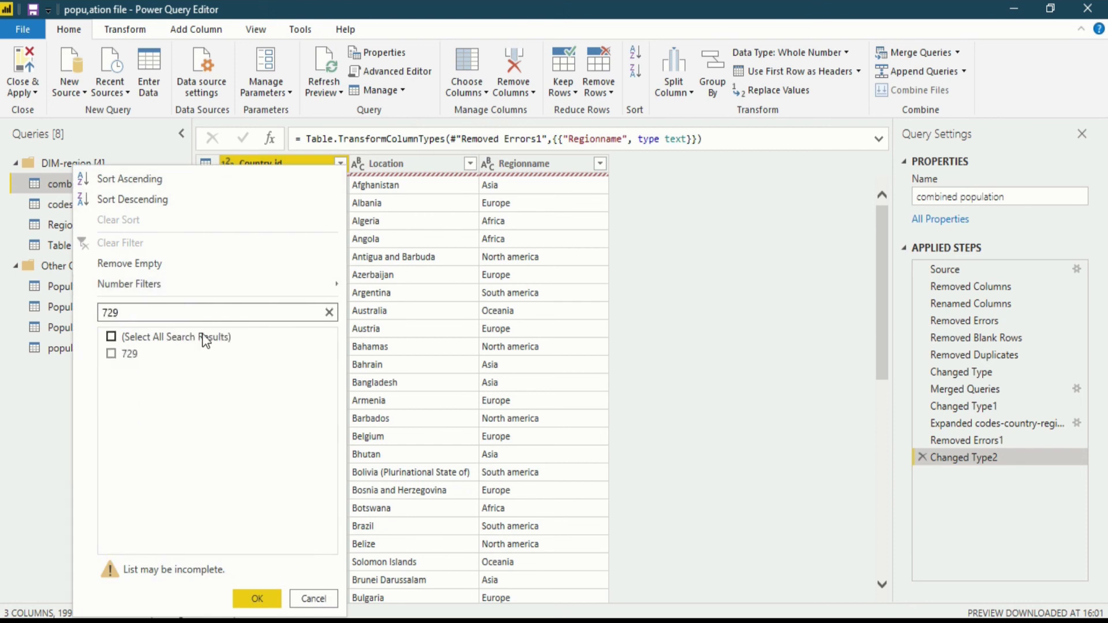
click(192, 352)
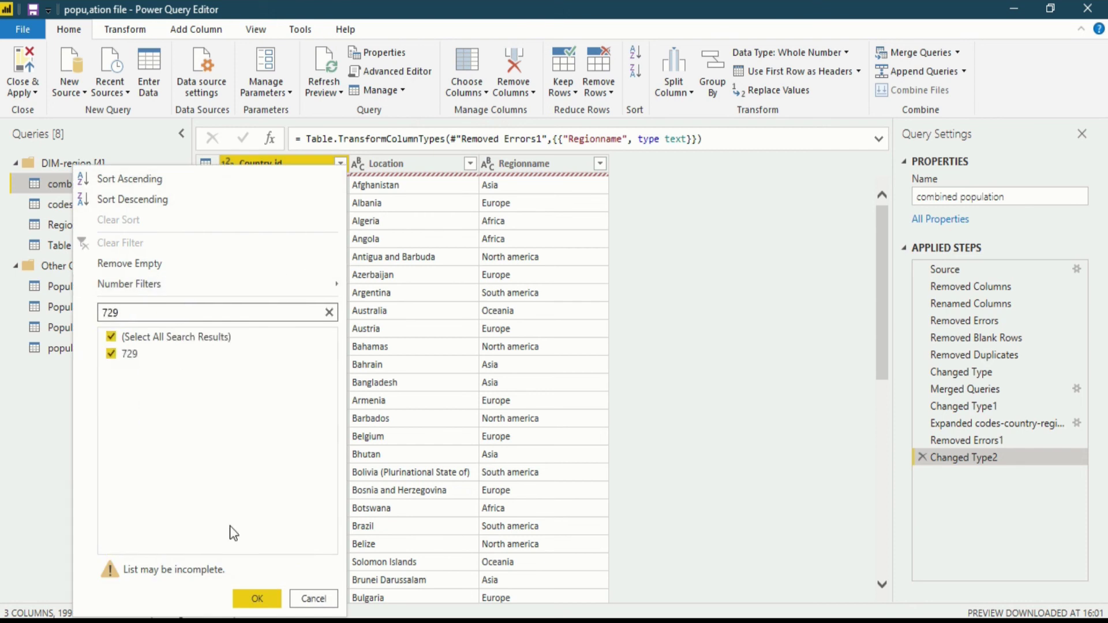
click(257, 598)
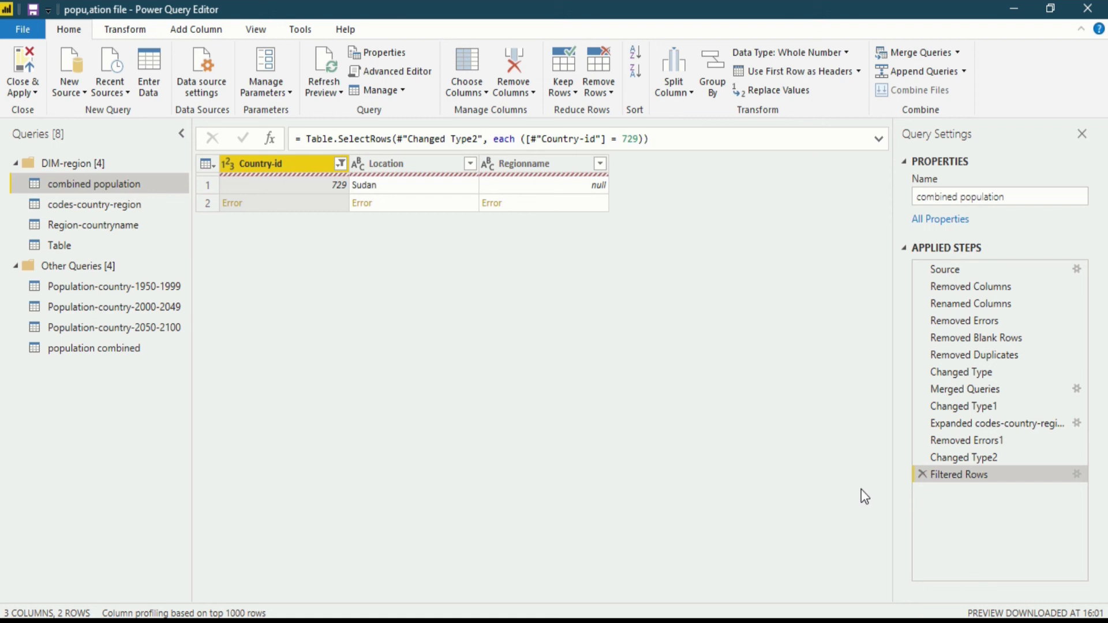
click(923, 474)
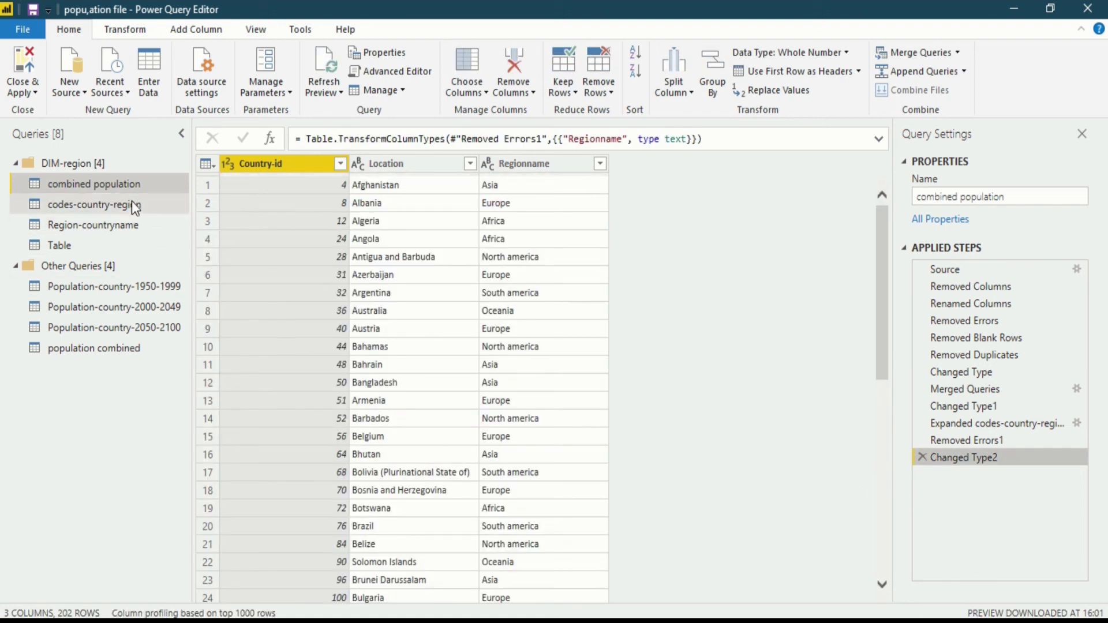
Change the data type of the Country-id column in codes-country-region to Whole Number.
click(132, 203)
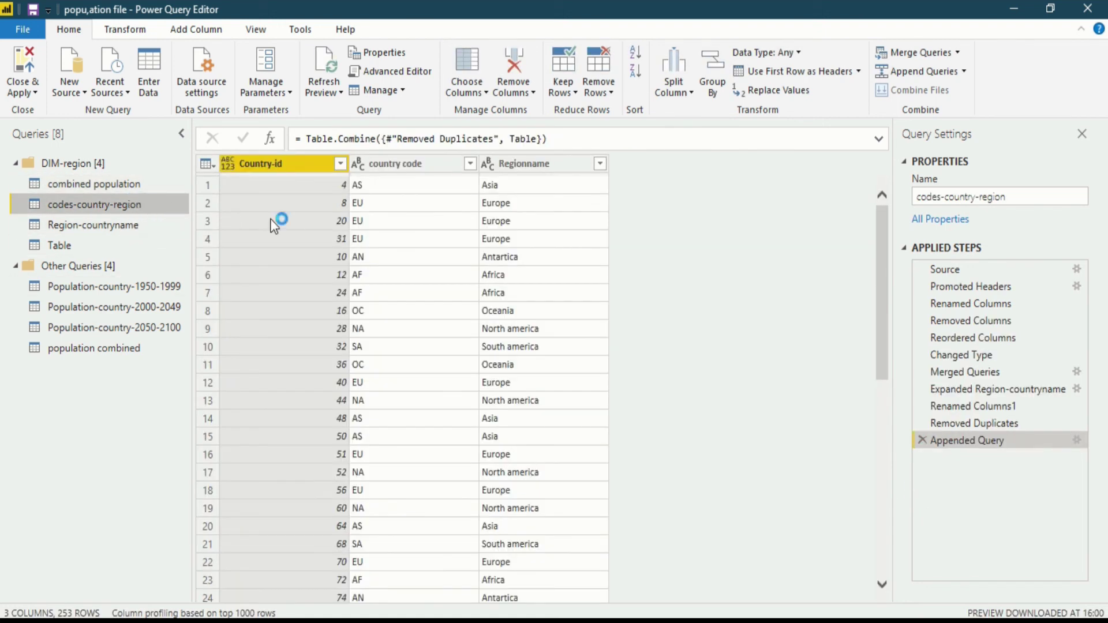
click(229, 164)
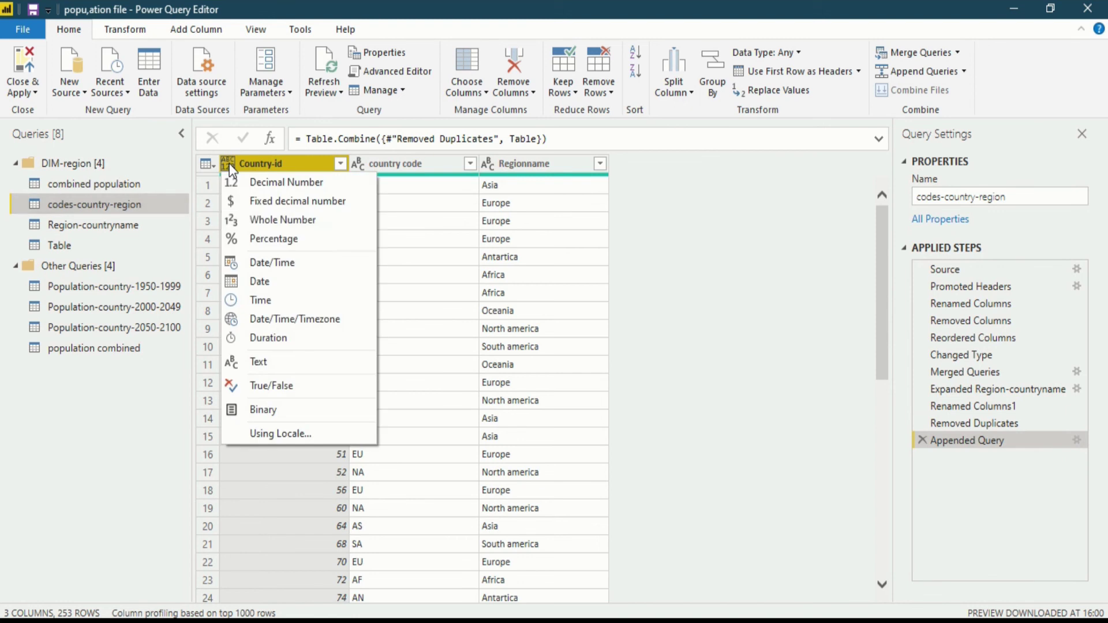
click(268, 226)
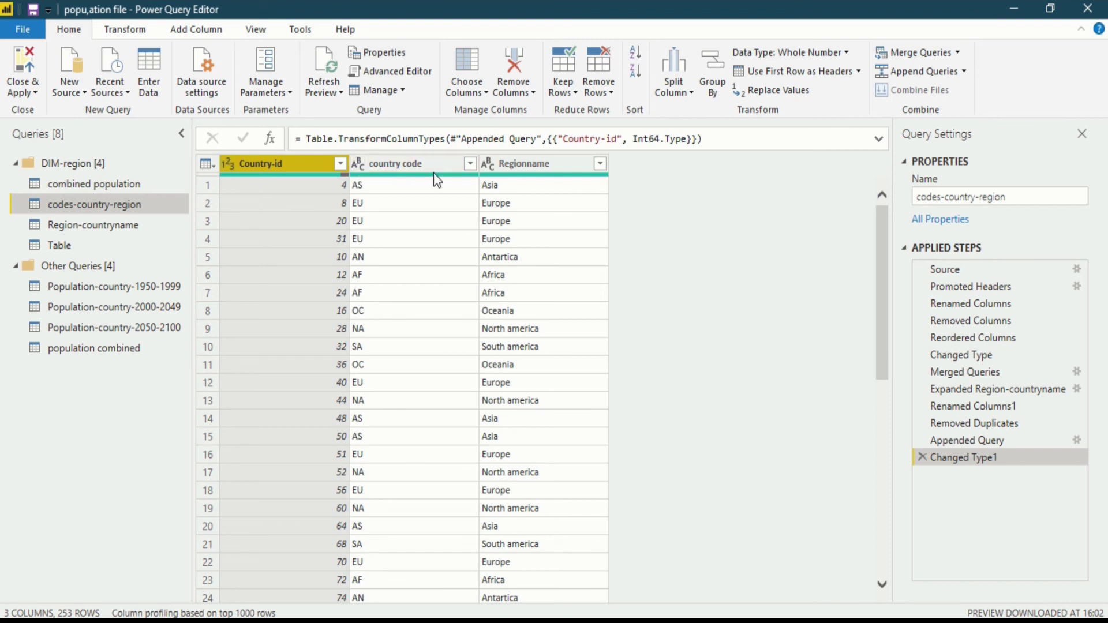
Change the data type of the Country-id column in the Table query to Whole Number.
click(132, 237)
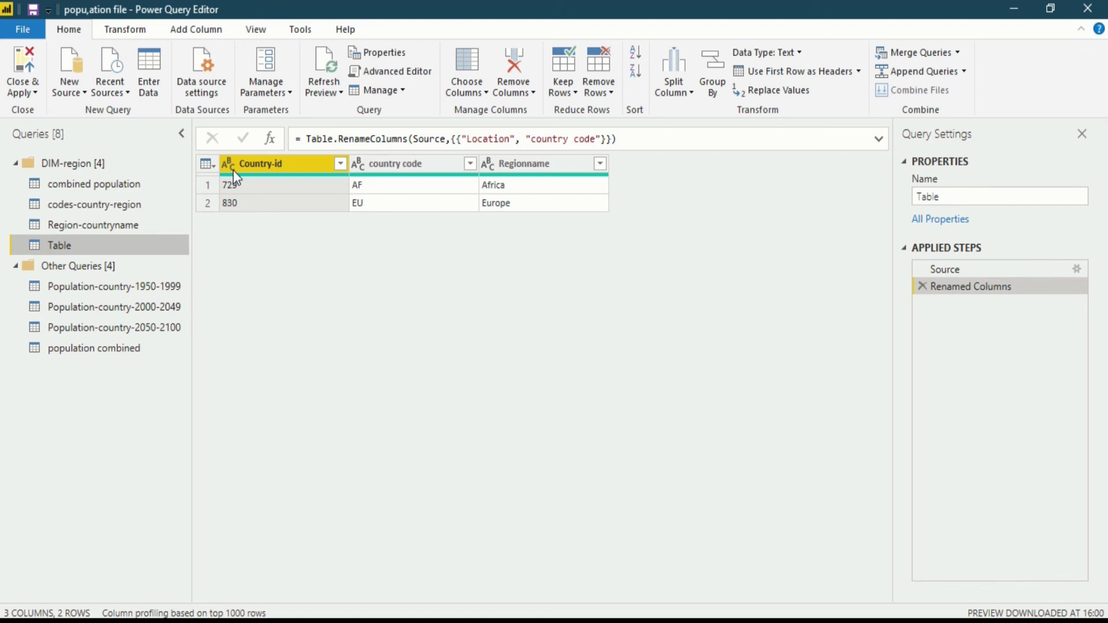
click(230, 168)
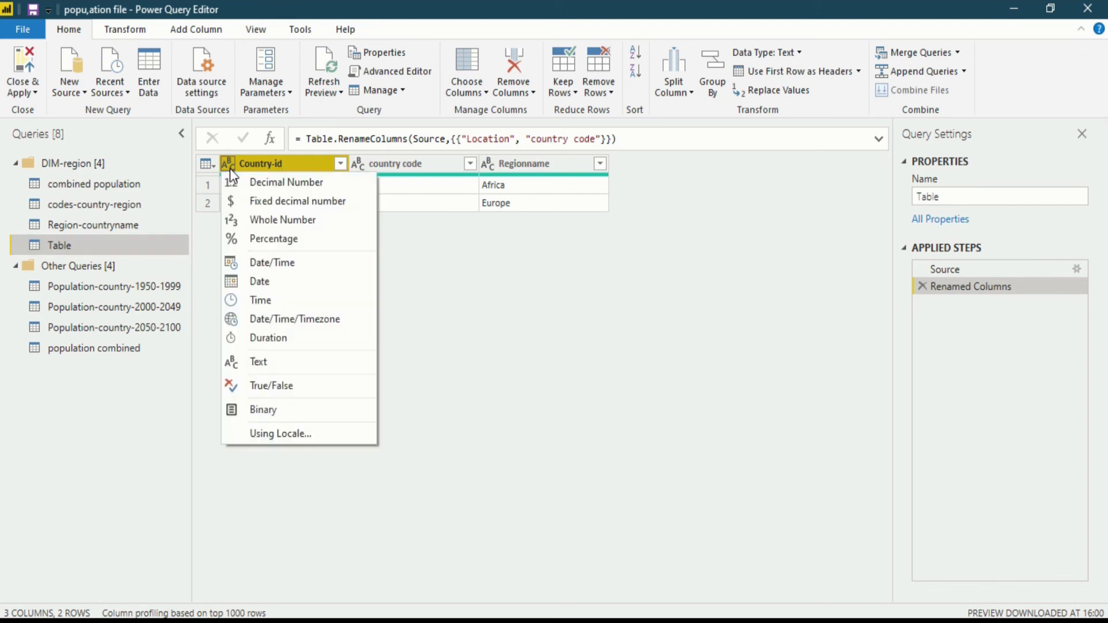
click(257, 218)
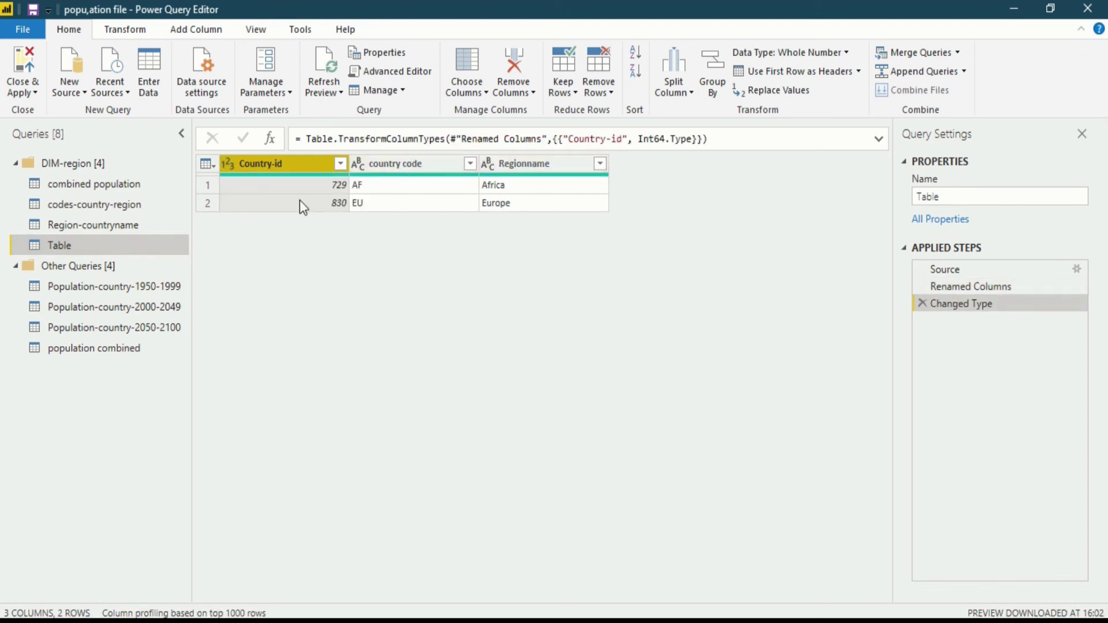
Examine the distinct Regionname and Location values in combined population without applying a filter.
click(109, 186)
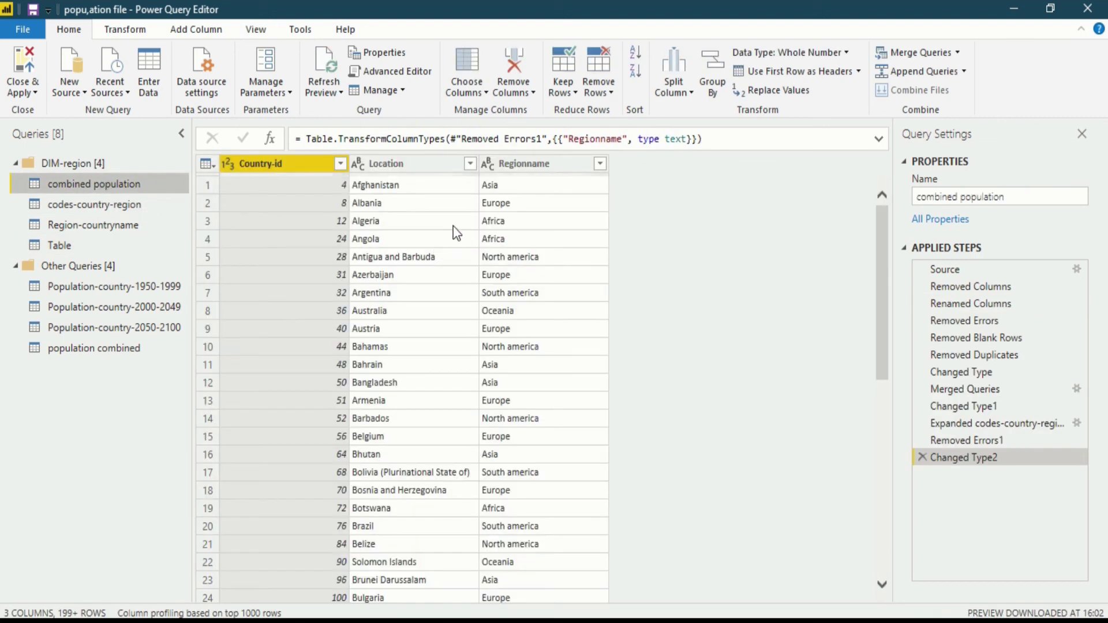
click(599, 165)
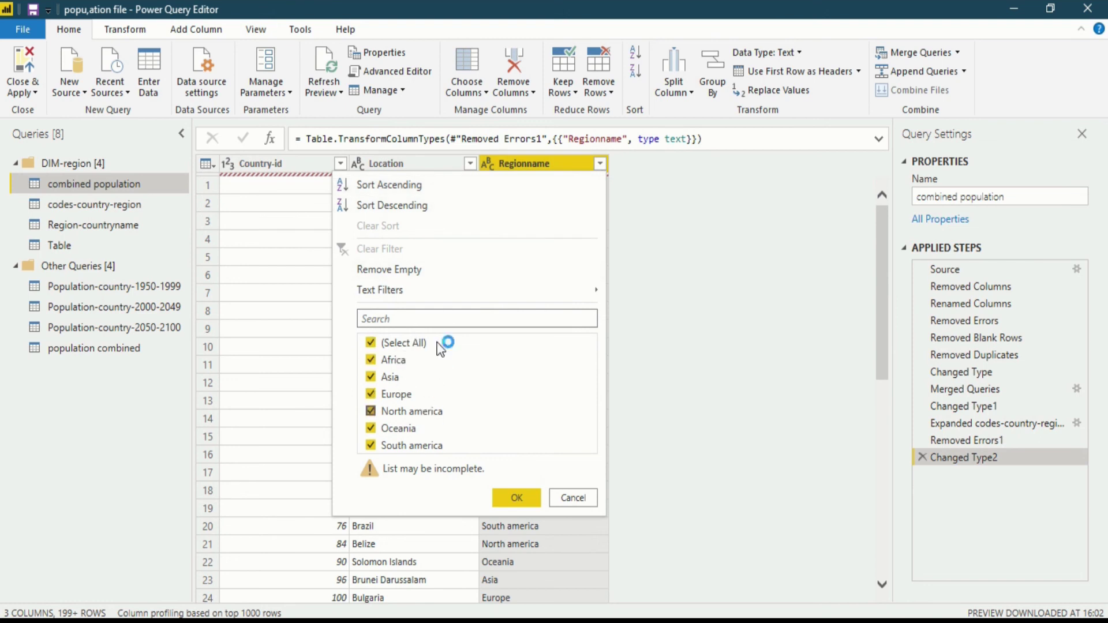
click(602, 169)
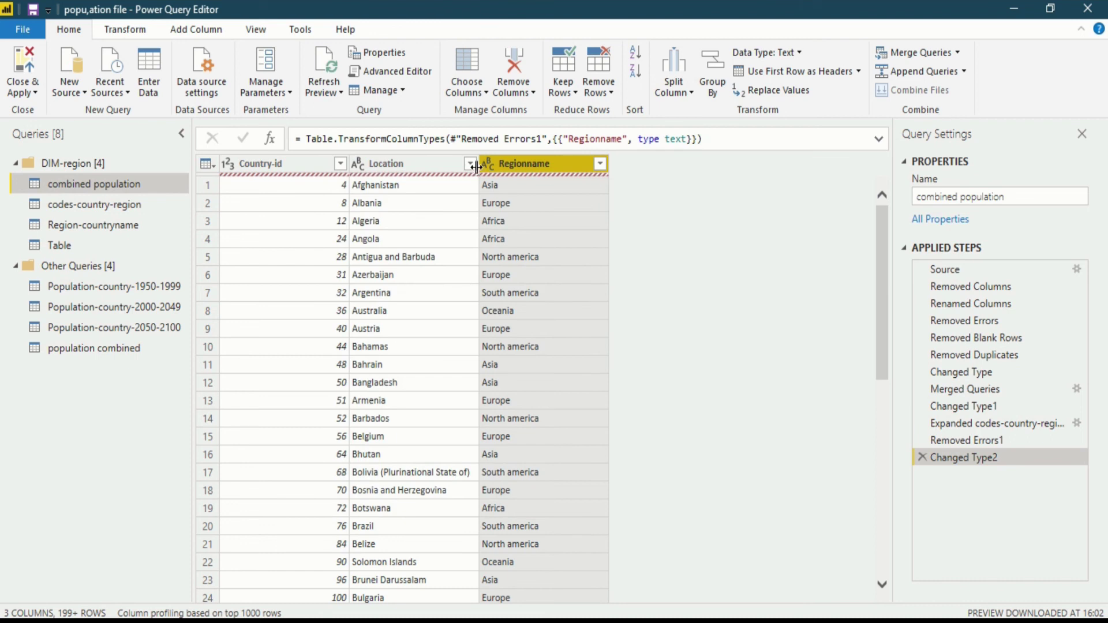
click(471, 163)
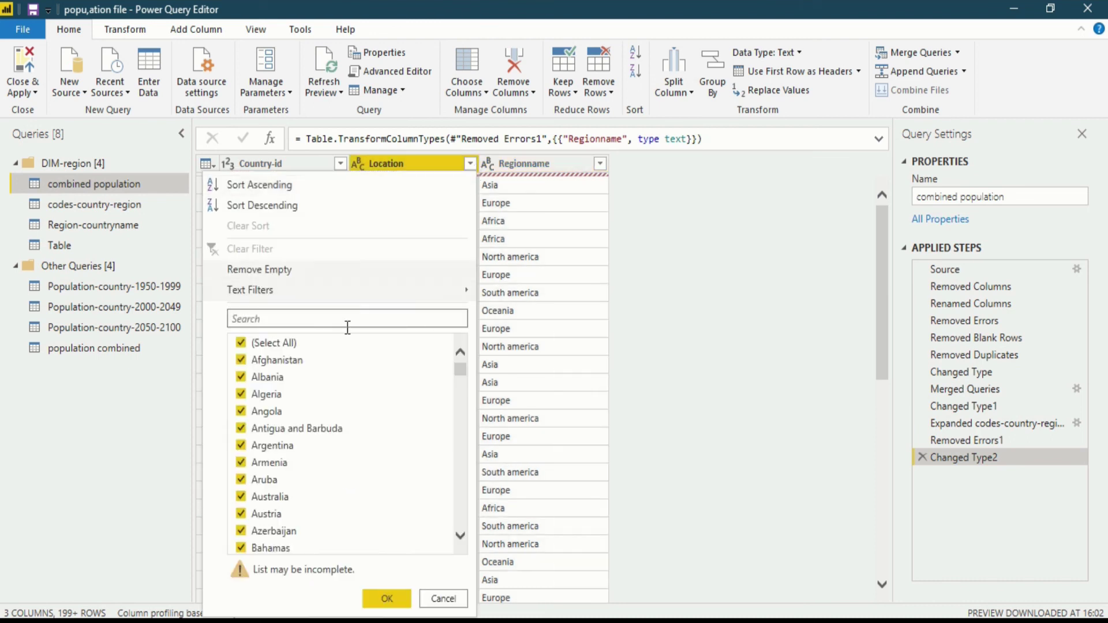
click(473, 165)
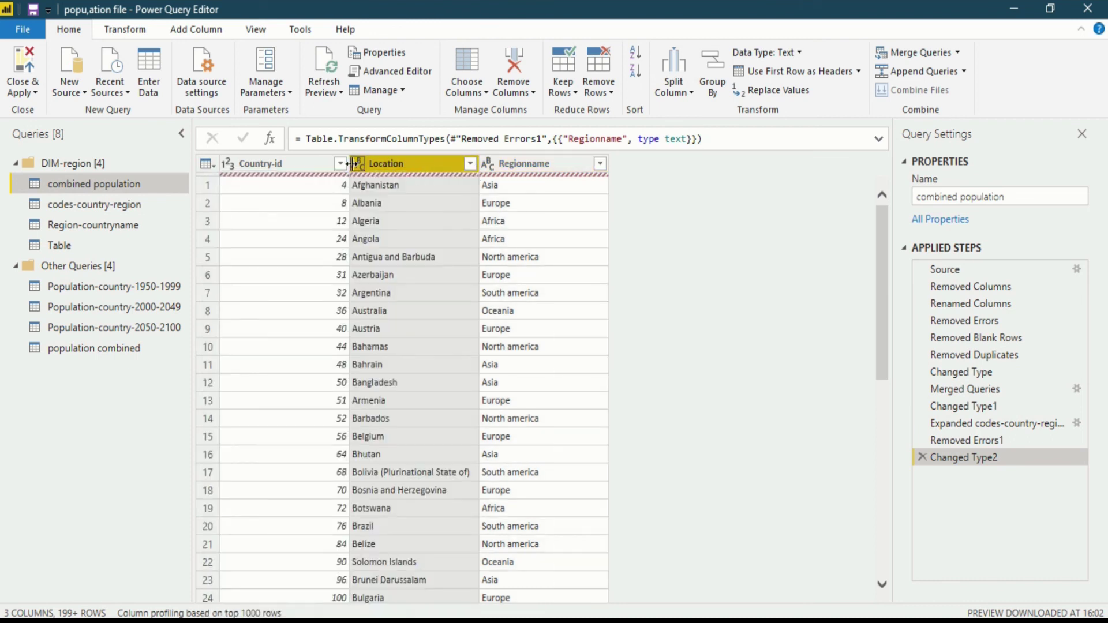
Filter combined population to Country-id 729 to recheck Sudan's assigned region, and delete the filter step.
click(341, 164)
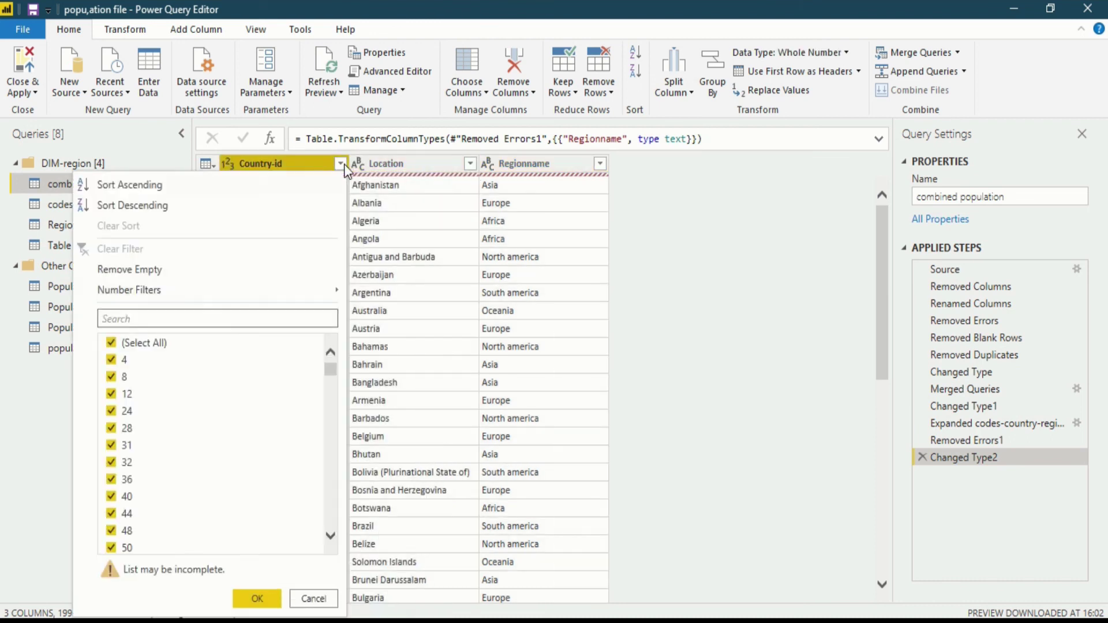
click(290, 321)
text(729)
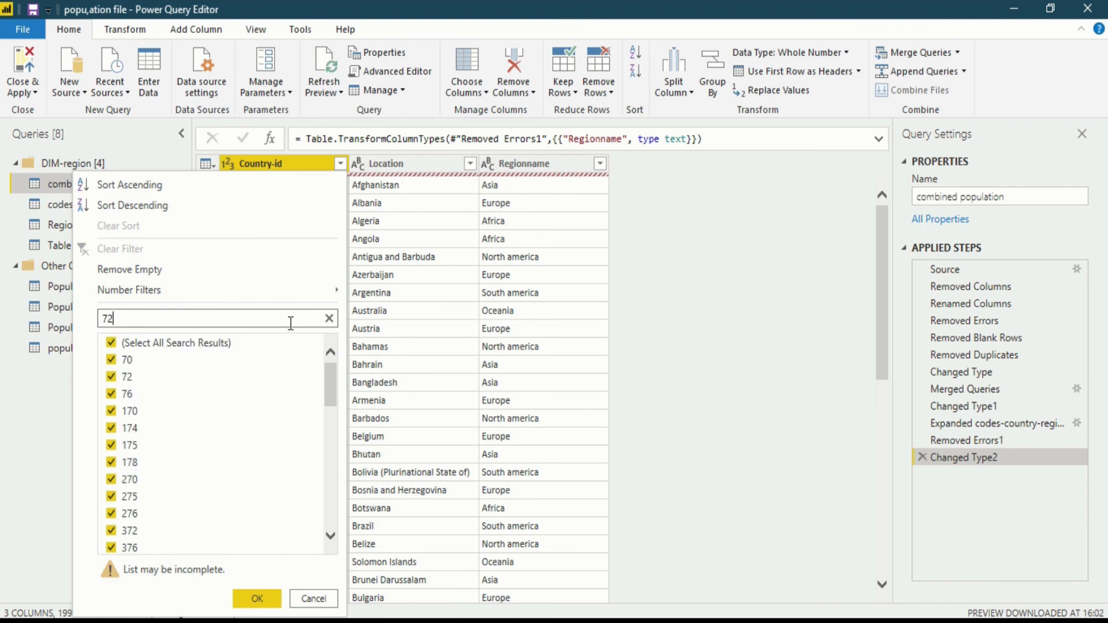
click(256, 599)
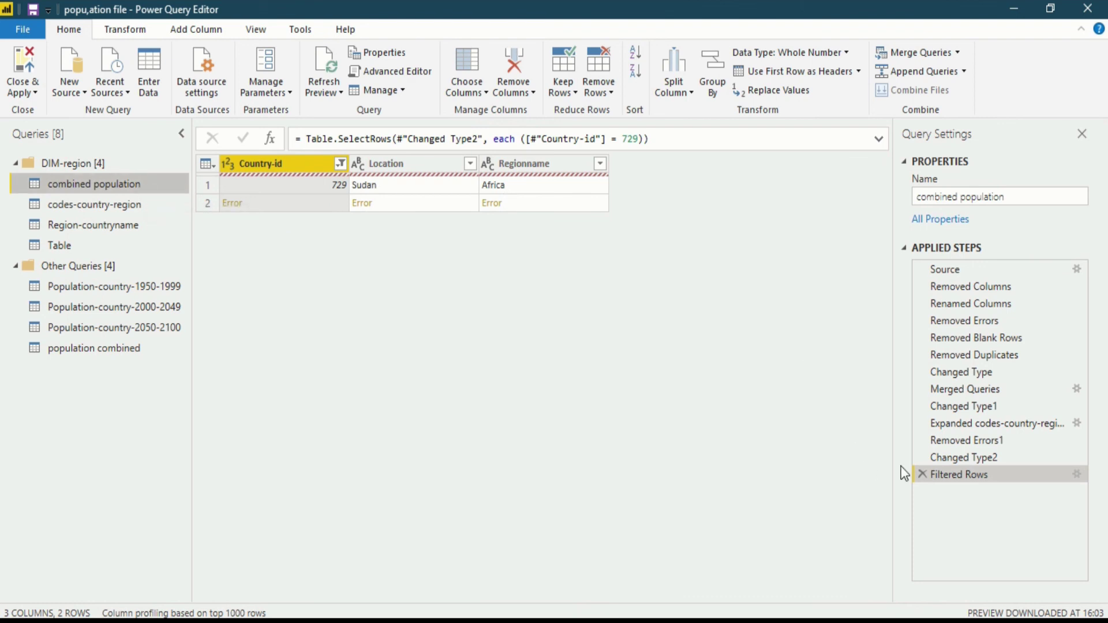
click(922, 475)
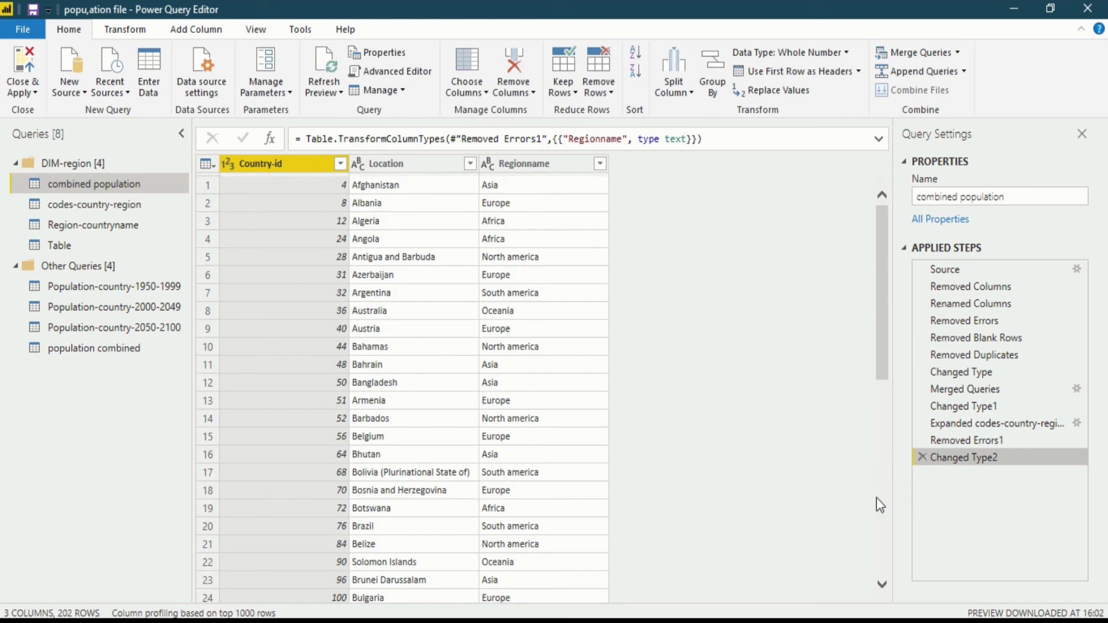